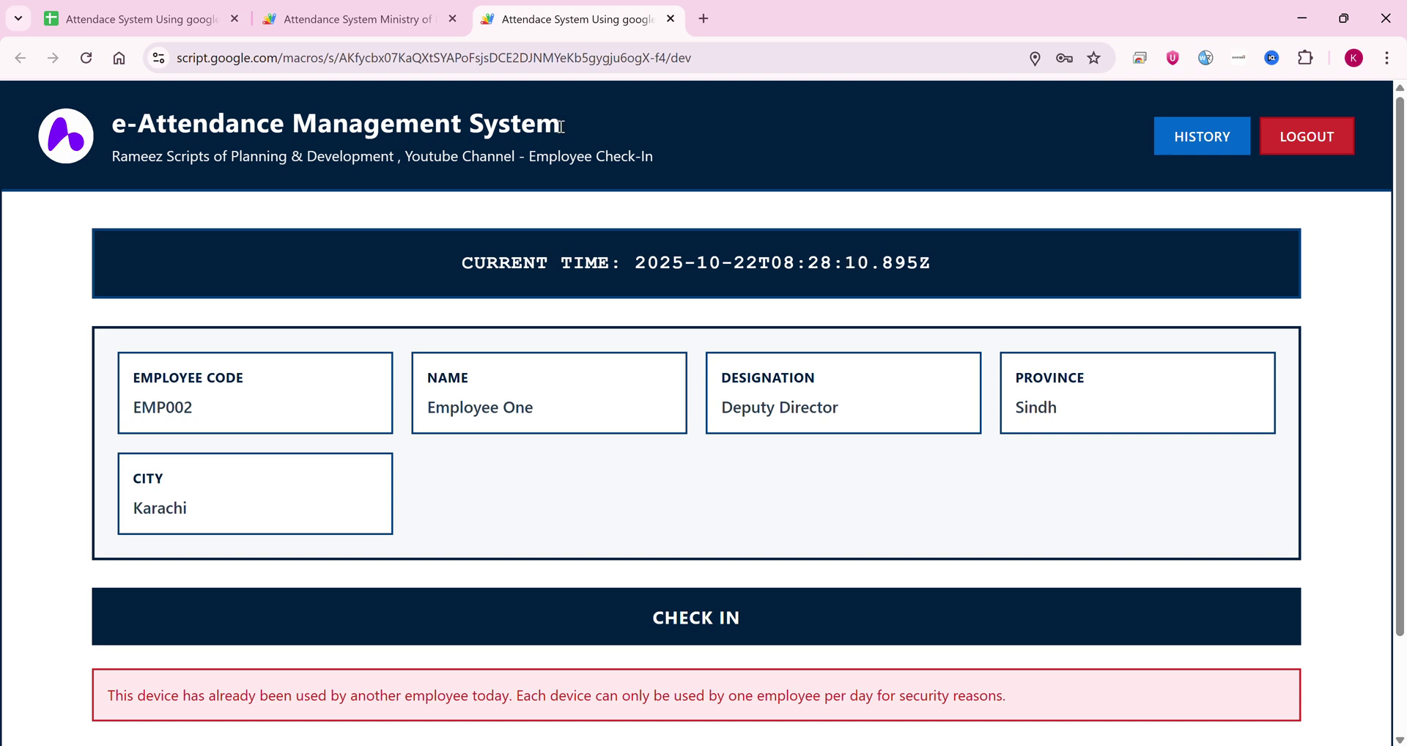
Point out the system title and device error, then switch to the spreadsheet's Login sheet
drag(561, 127, 116, 130)
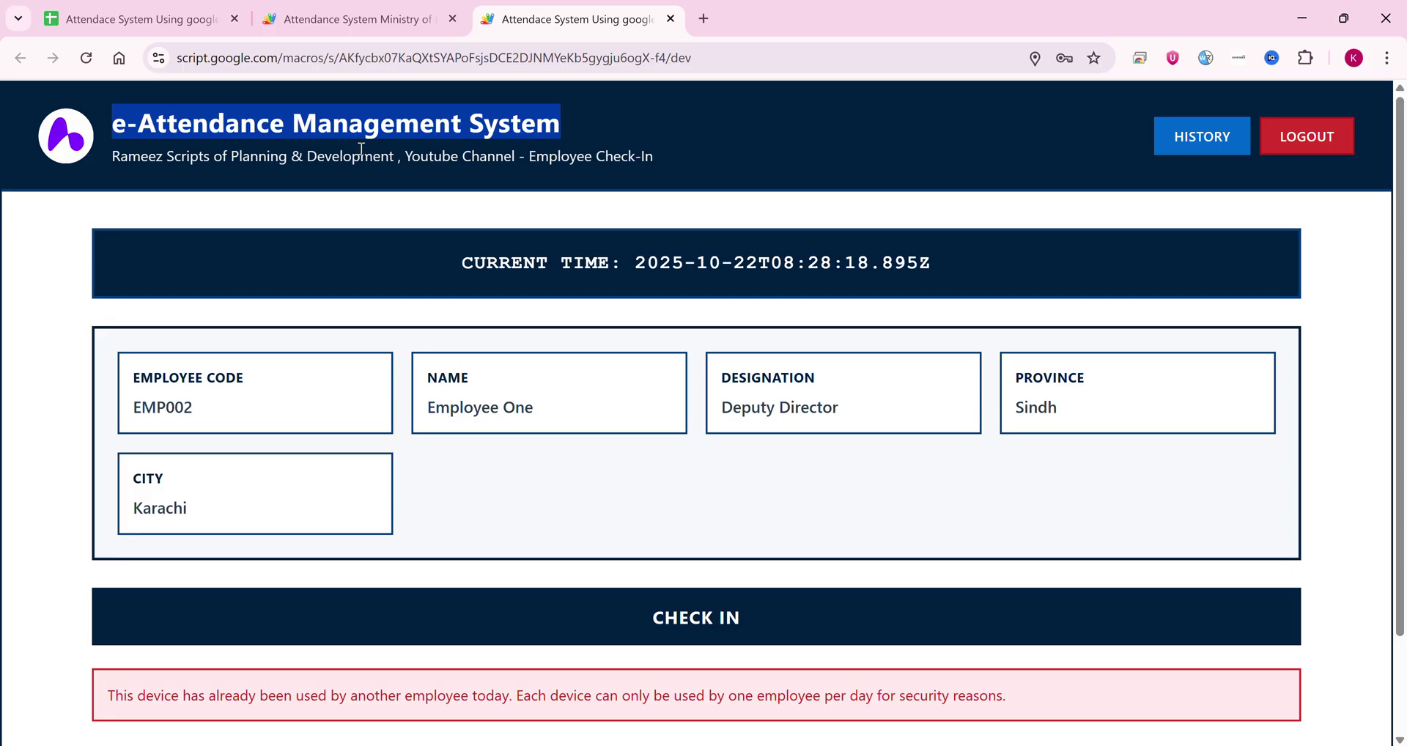
scroll(854, 388, down, 2)
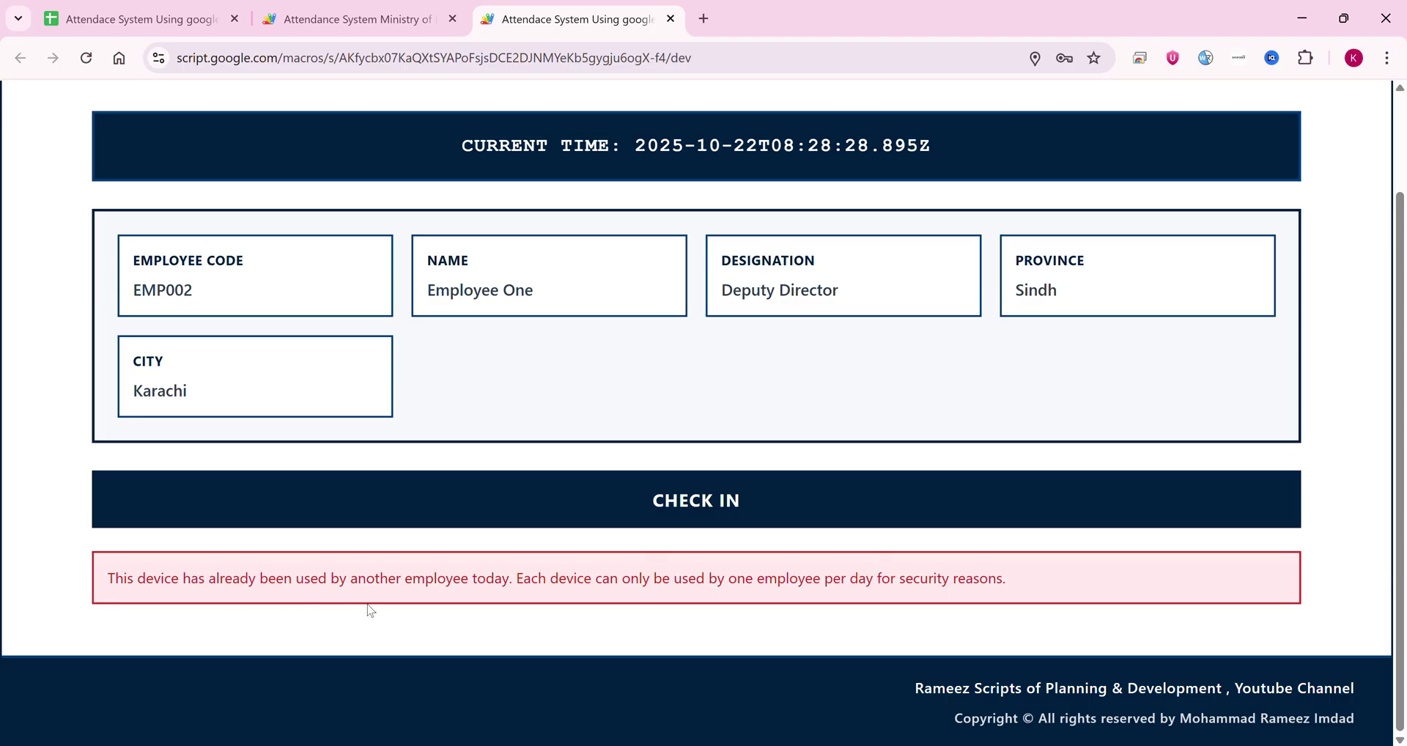
key(ctrl+Tab)
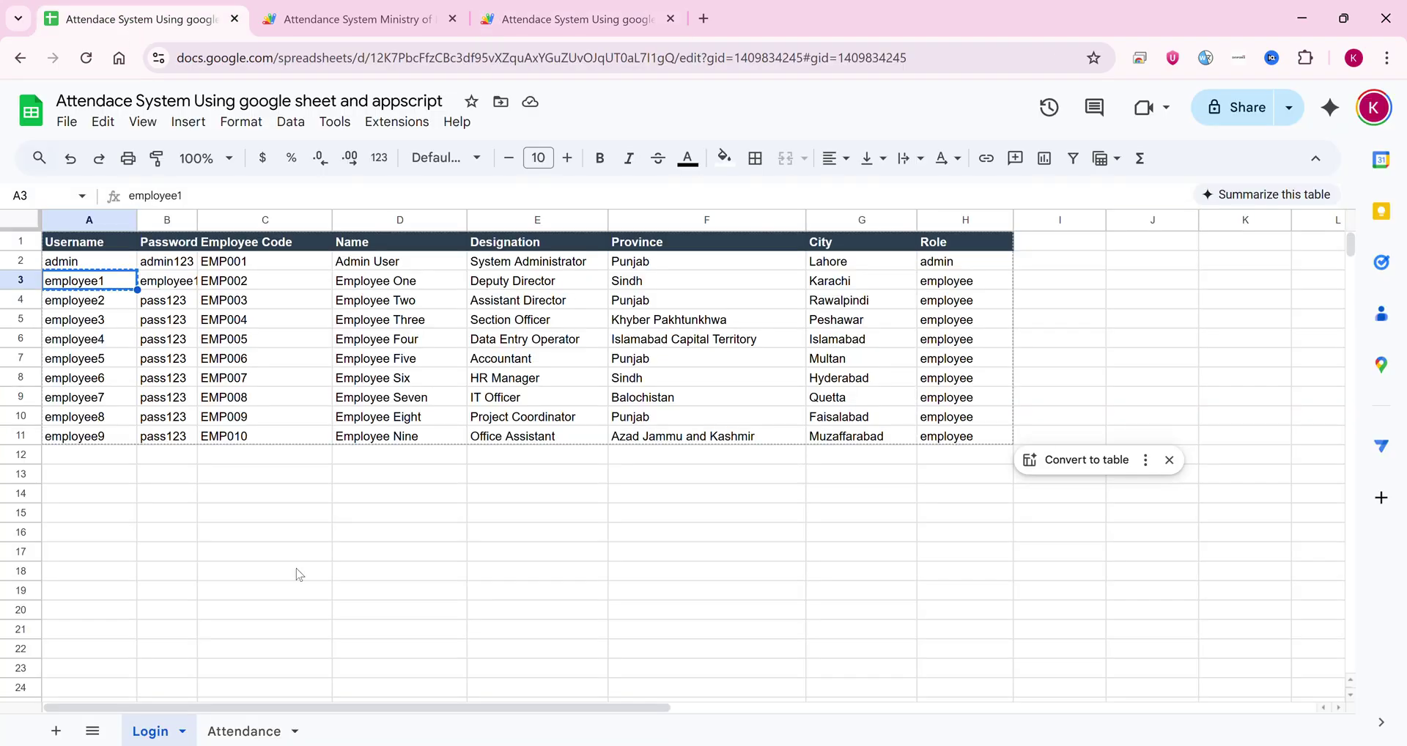
Inspect the row 2 record on the Attendance sheet, then go back to the check-in web app
click(256, 730)
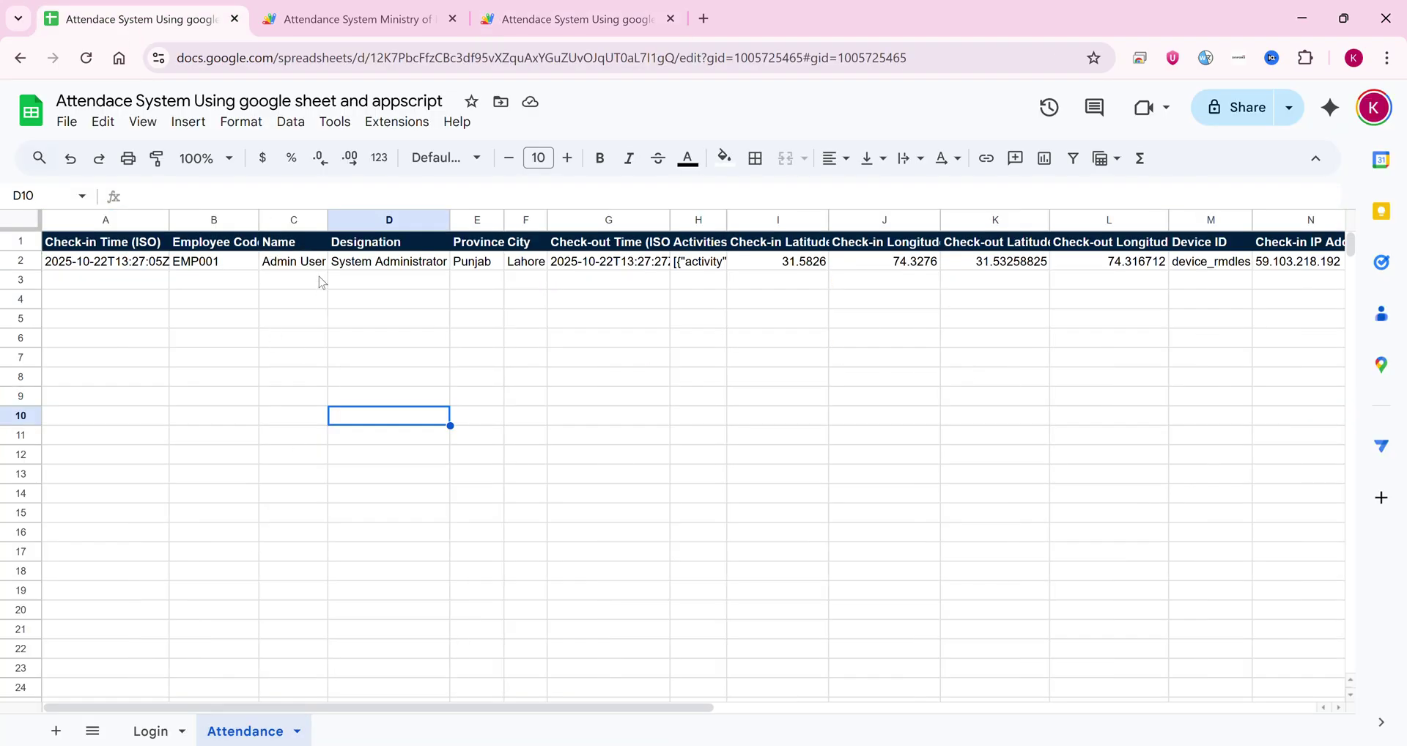
click(28, 262)
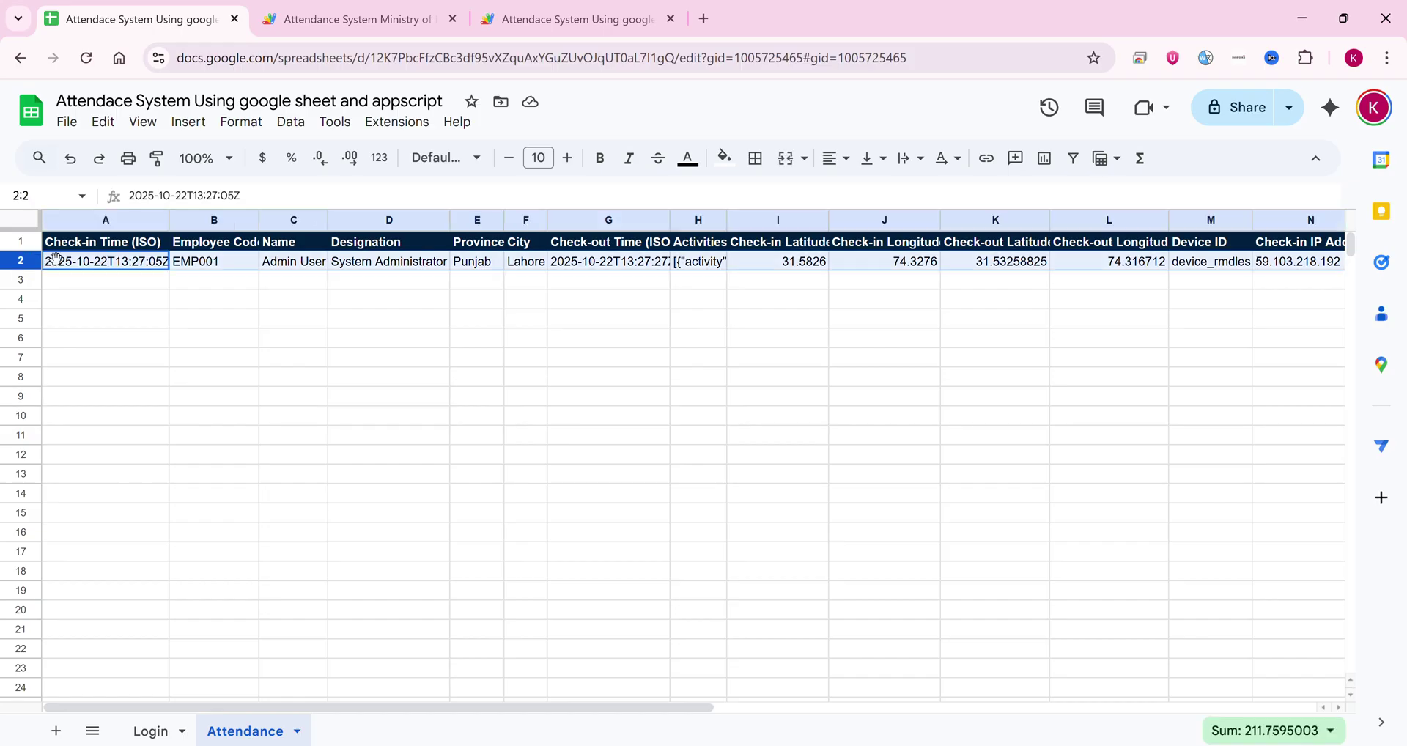
click(528, 21)
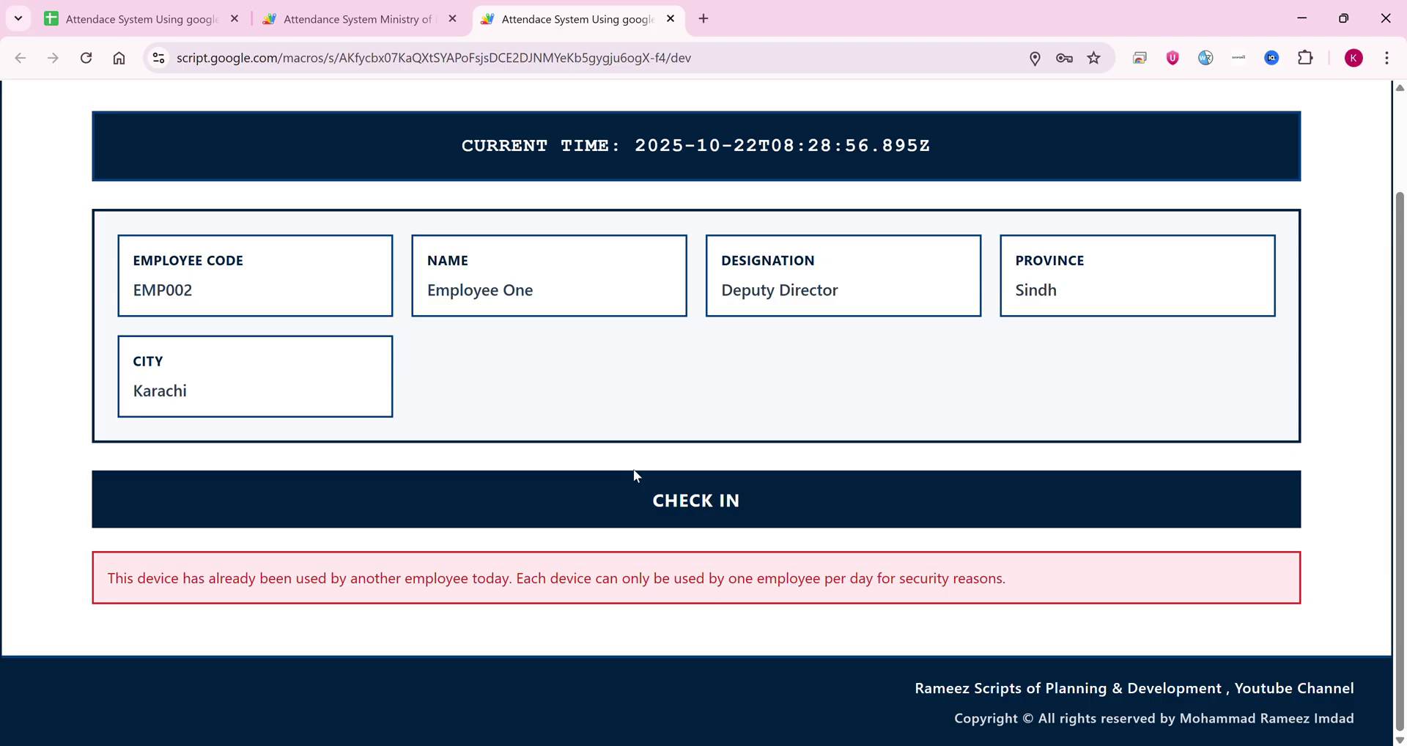
Log the employee out of the web app and switch to the attendance spreadsheet
scroll(638, 476, up, 2)
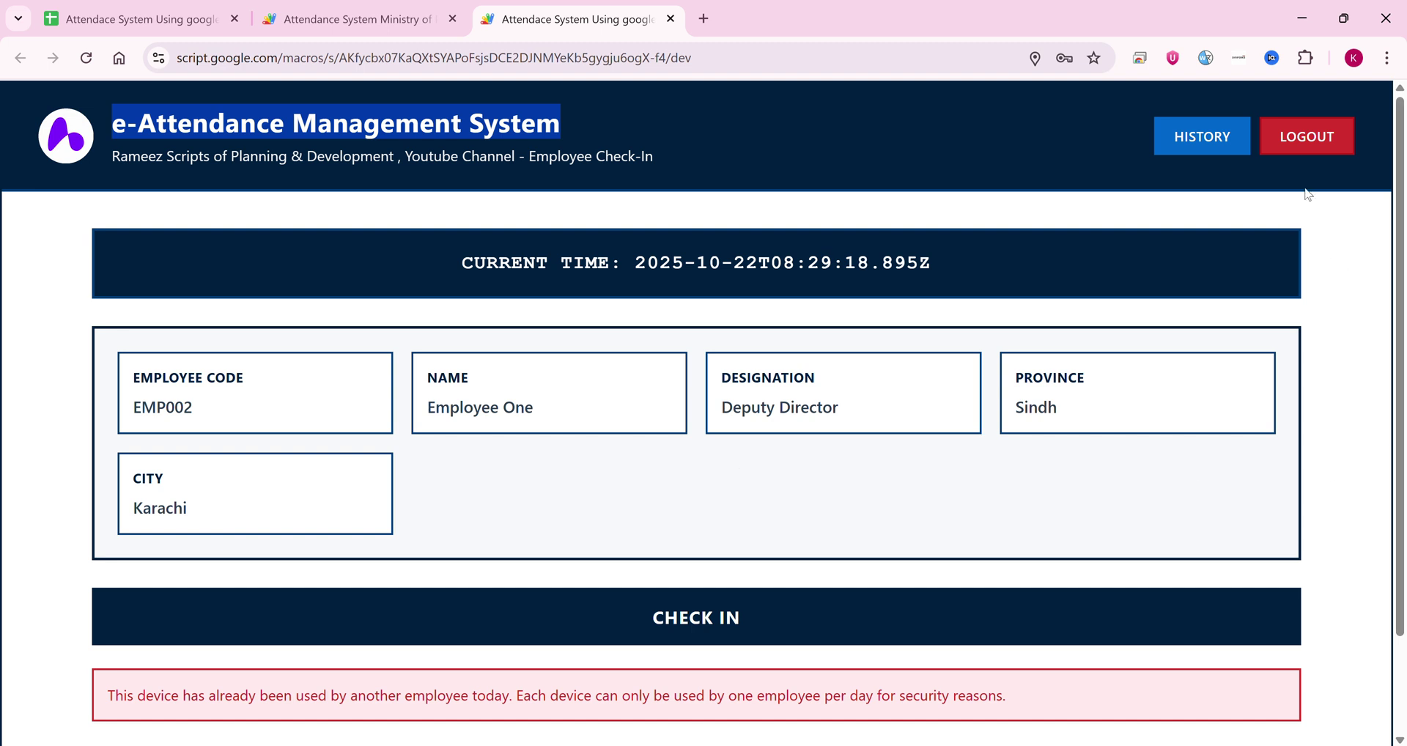
click(1307, 138)
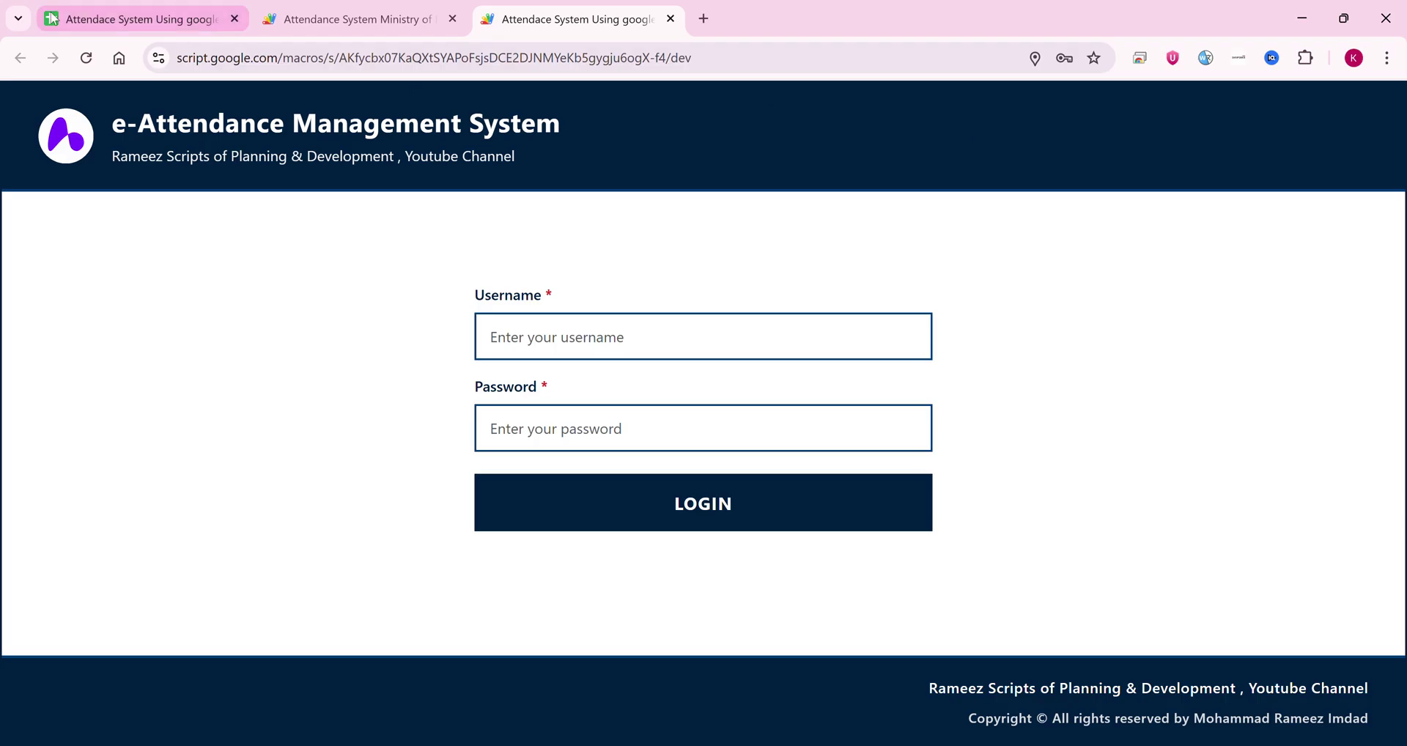
click(136, 19)
Clear the row 2 attendance record, check the admin and employee roles on Login, then return
key(Delete)
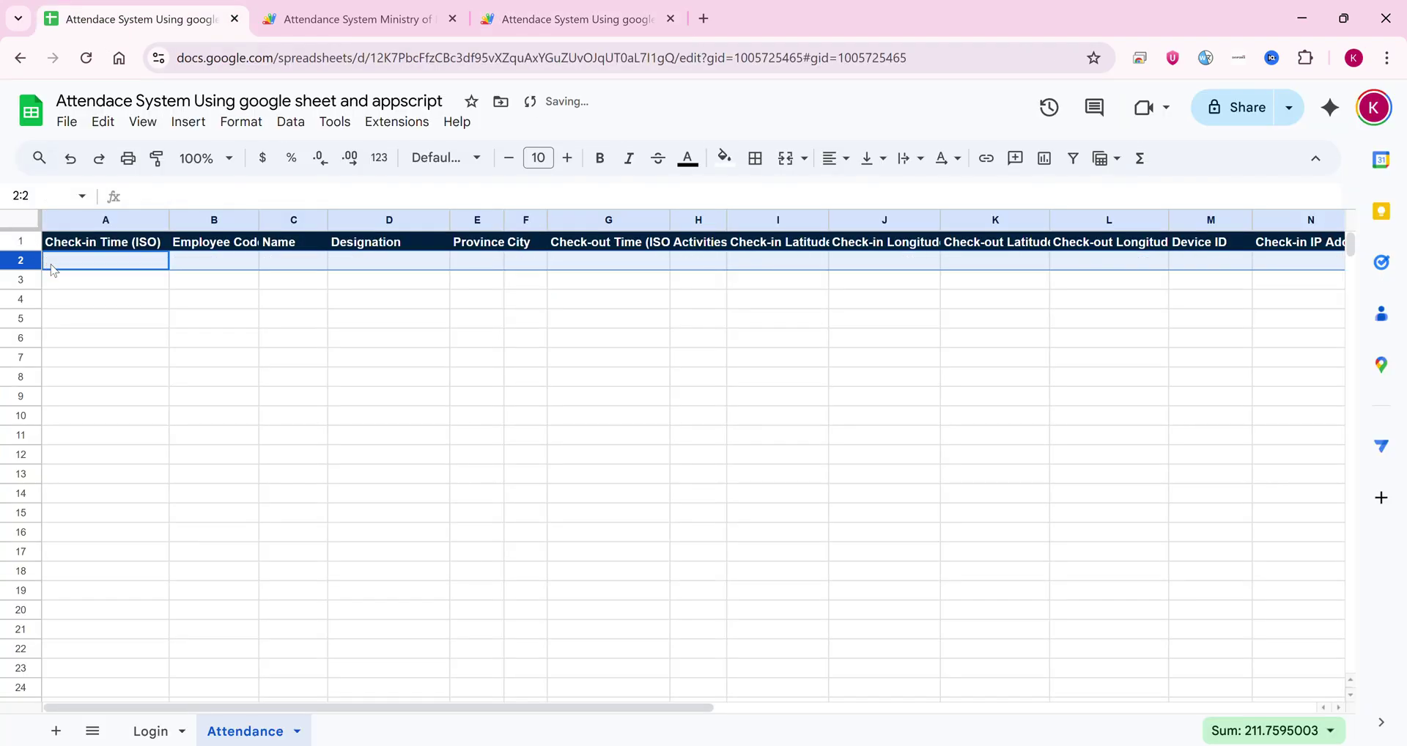
click(219, 366)
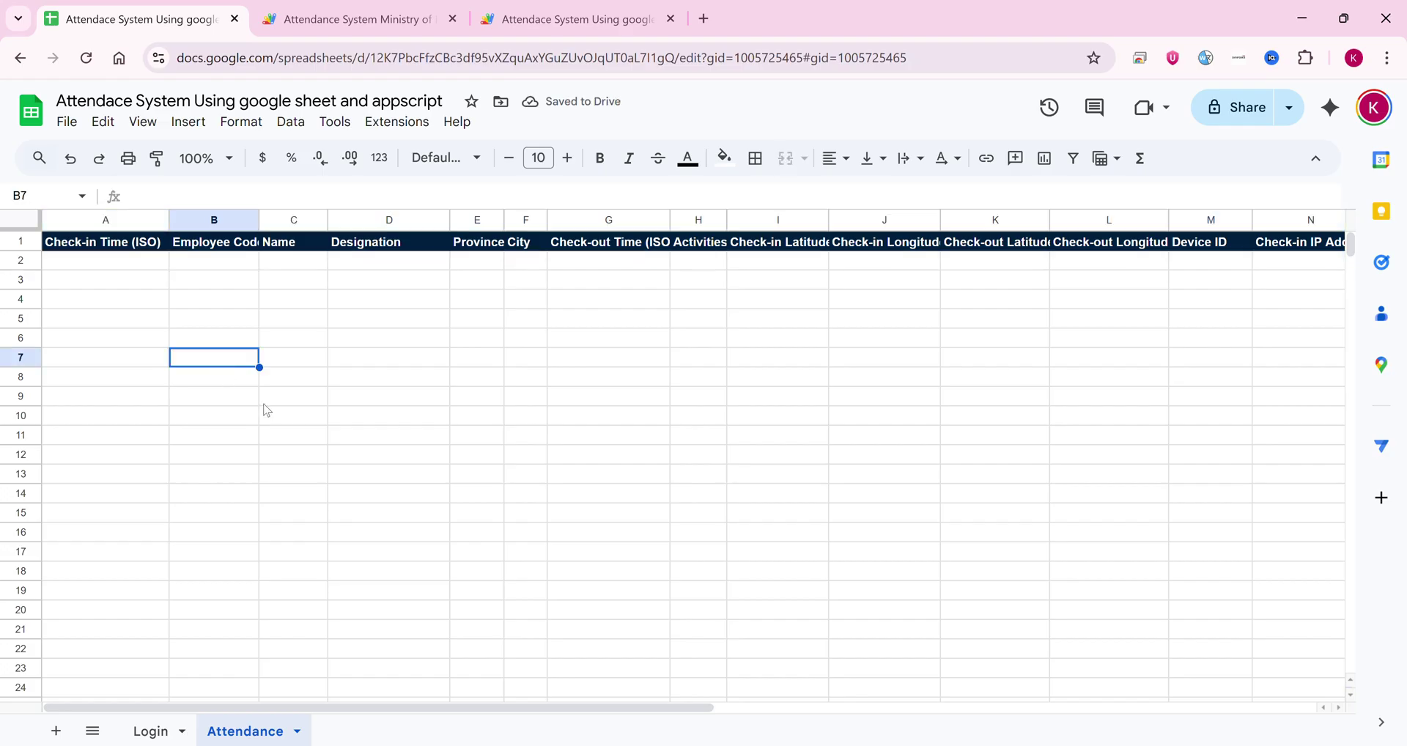
click(166, 733)
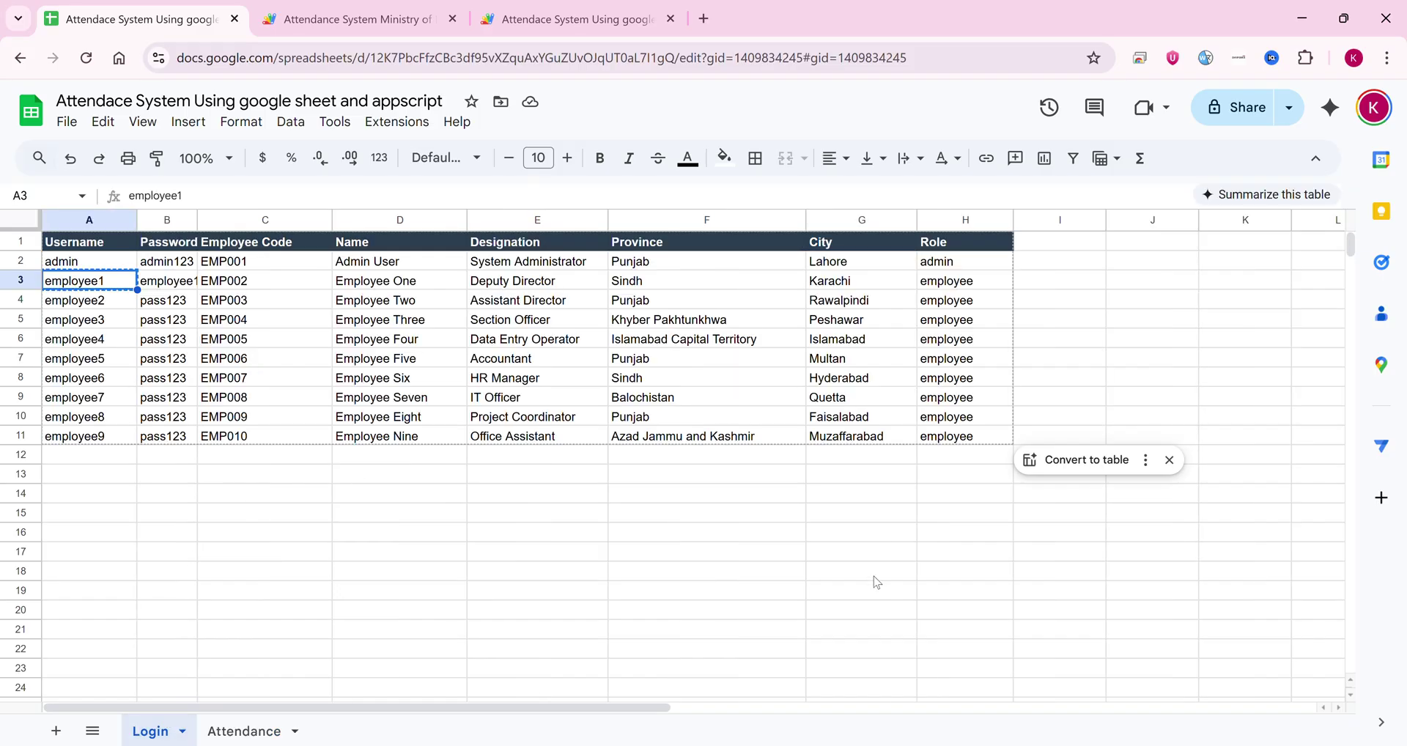
click(968, 268)
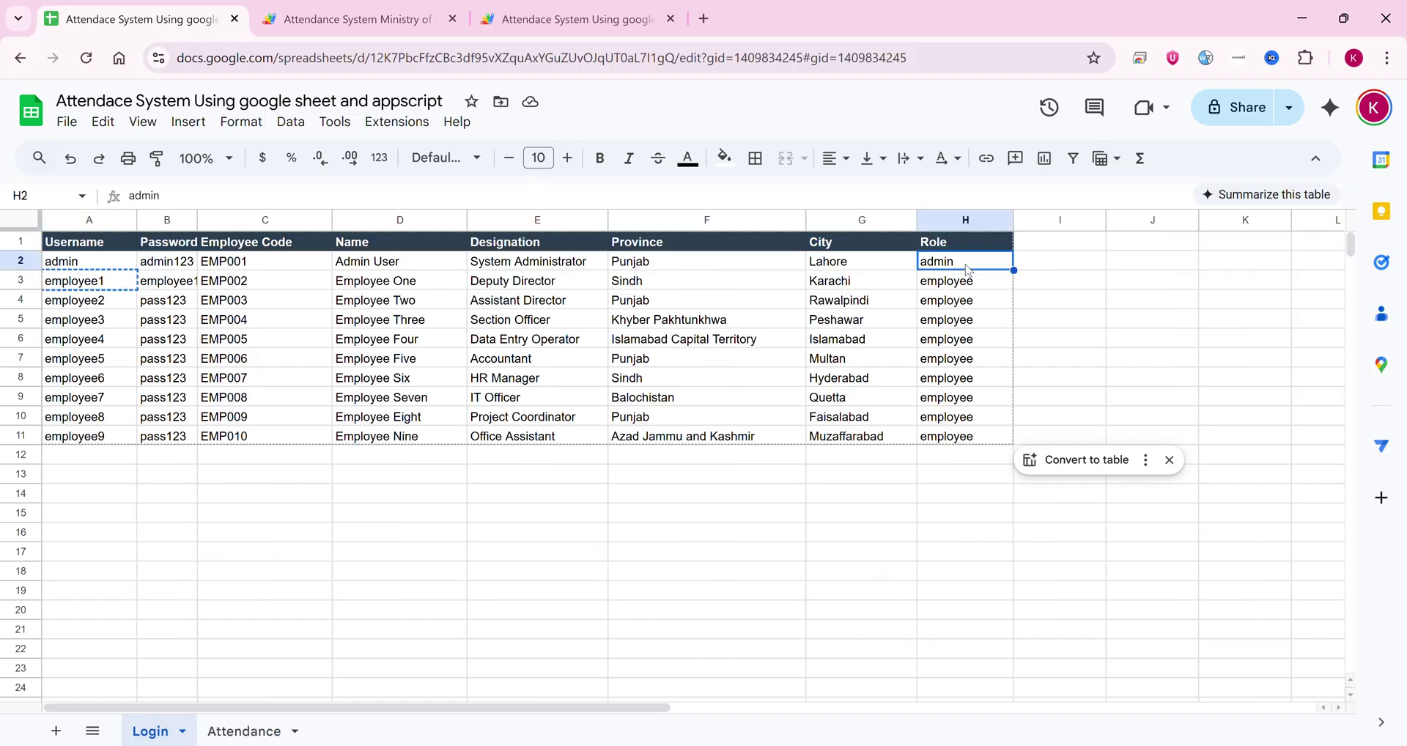
click(984, 290)
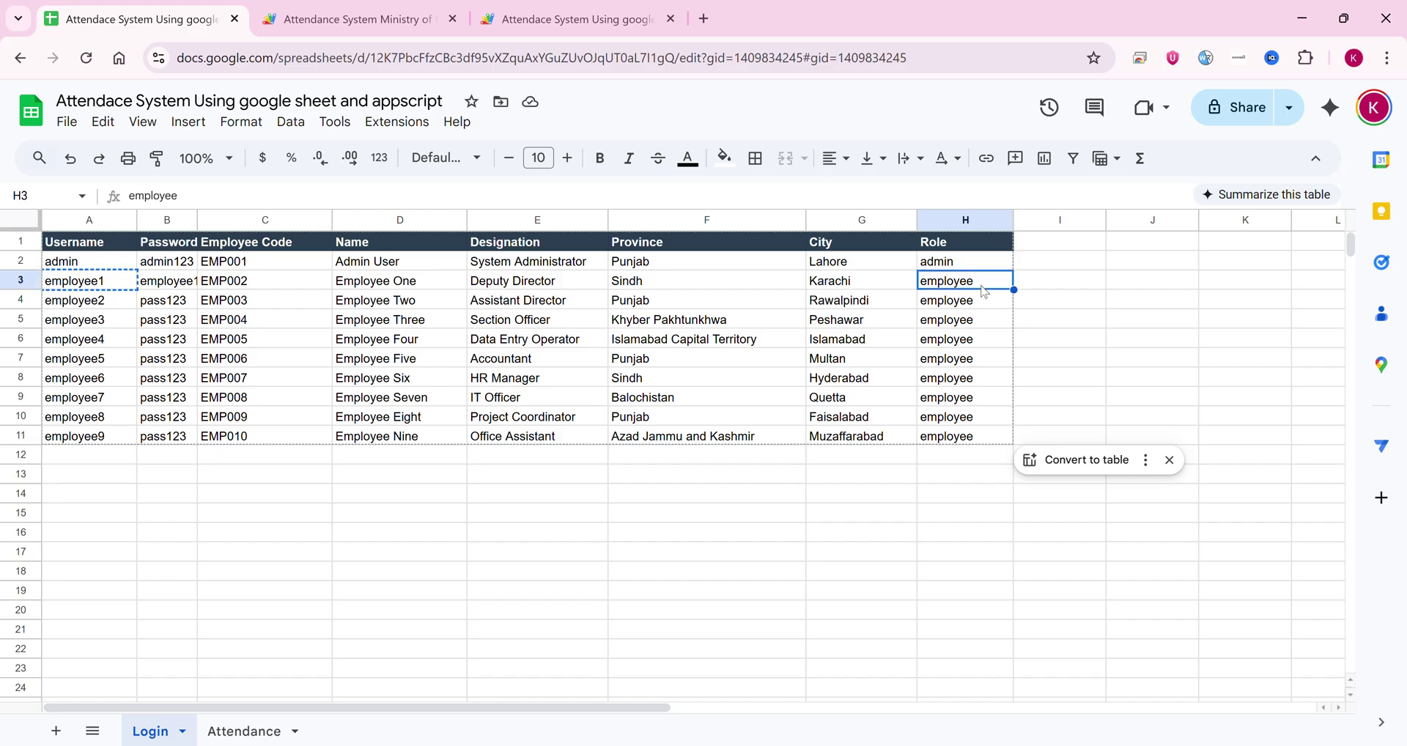
click(85, 261)
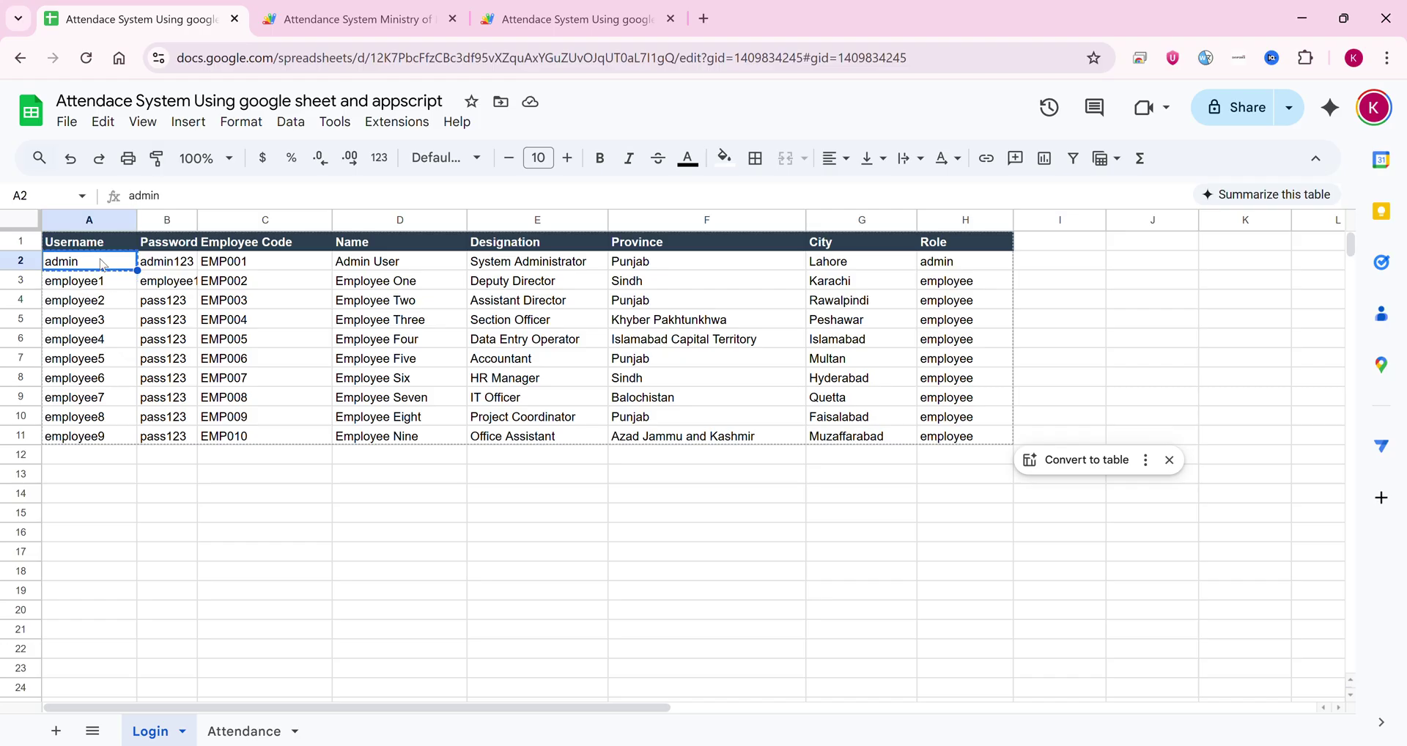
click(498, 22)
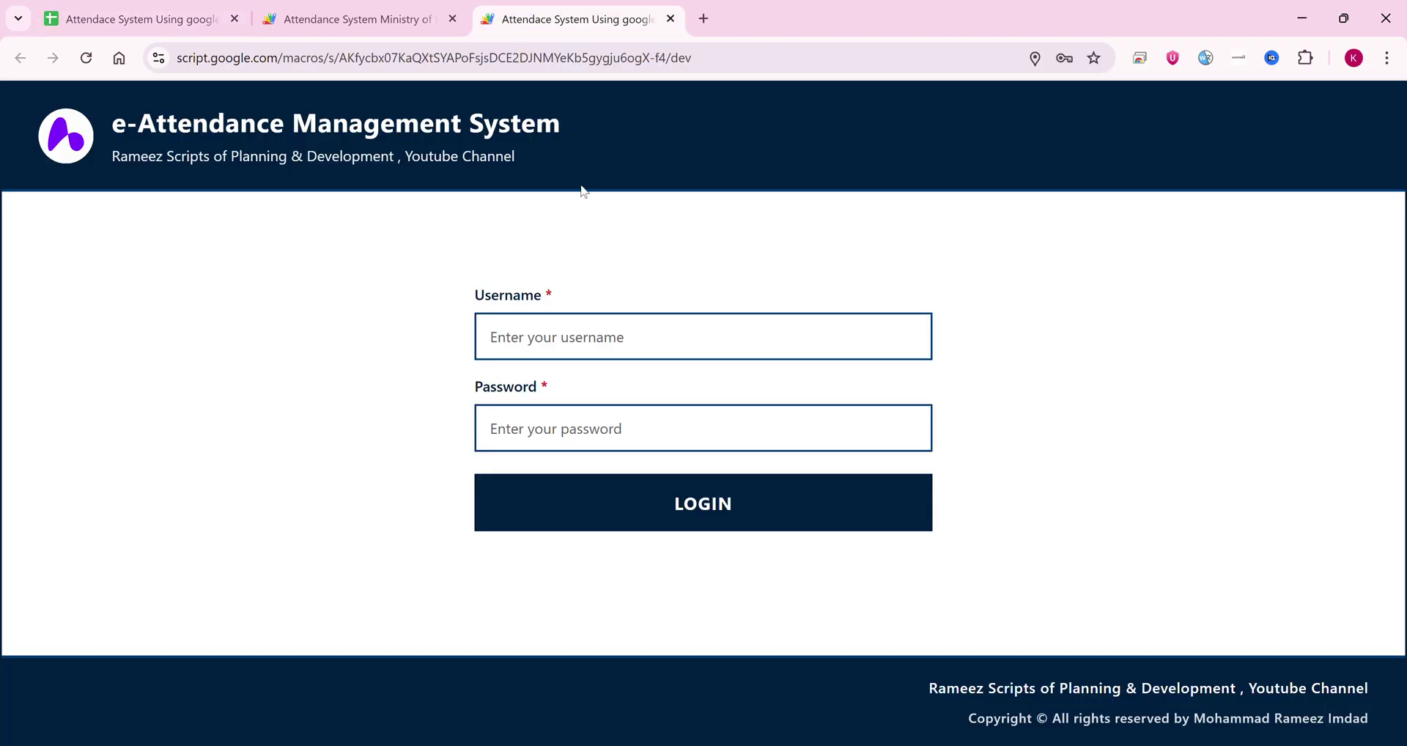
Sign in with the saved admin login, briefly checking the Sheets user table
click(582, 331)
click(611, 407)
click(624, 490)
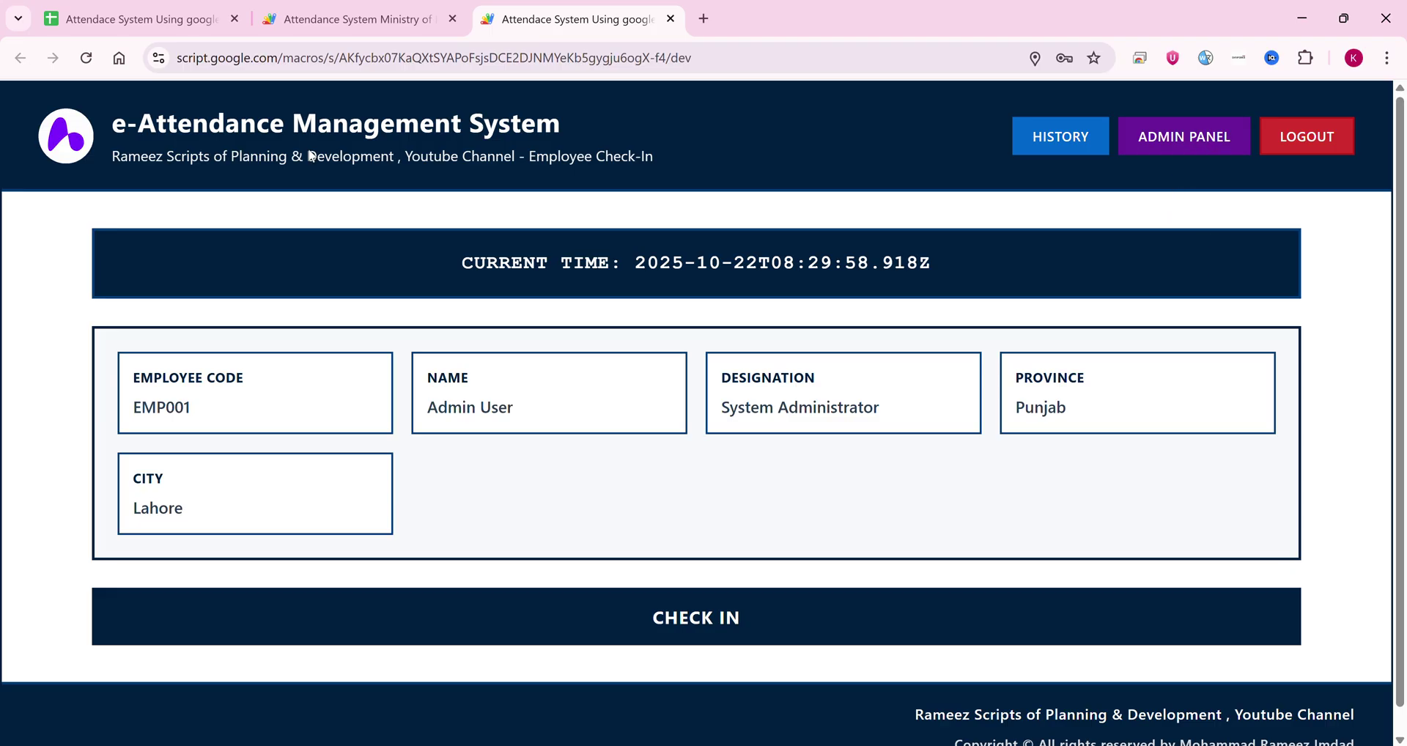
click(104, 17)
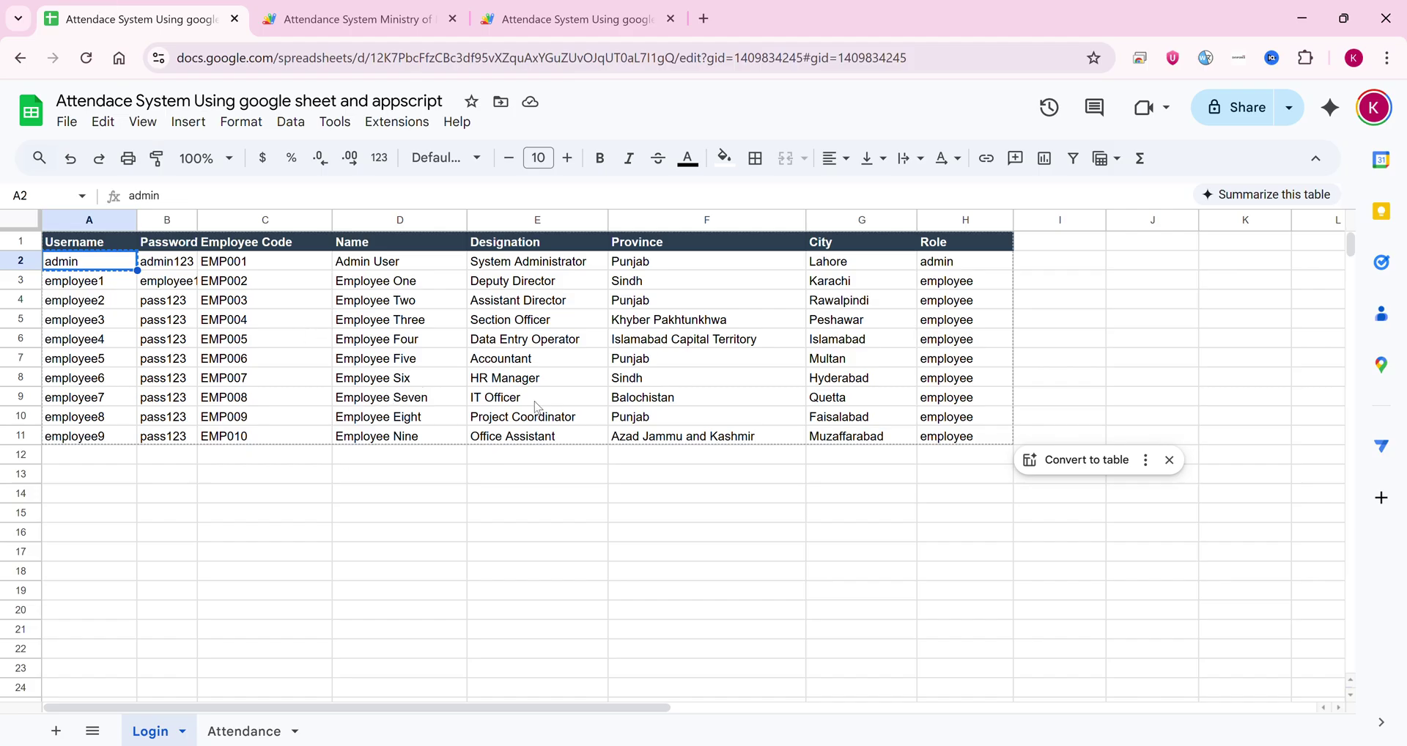
click(527, 14)
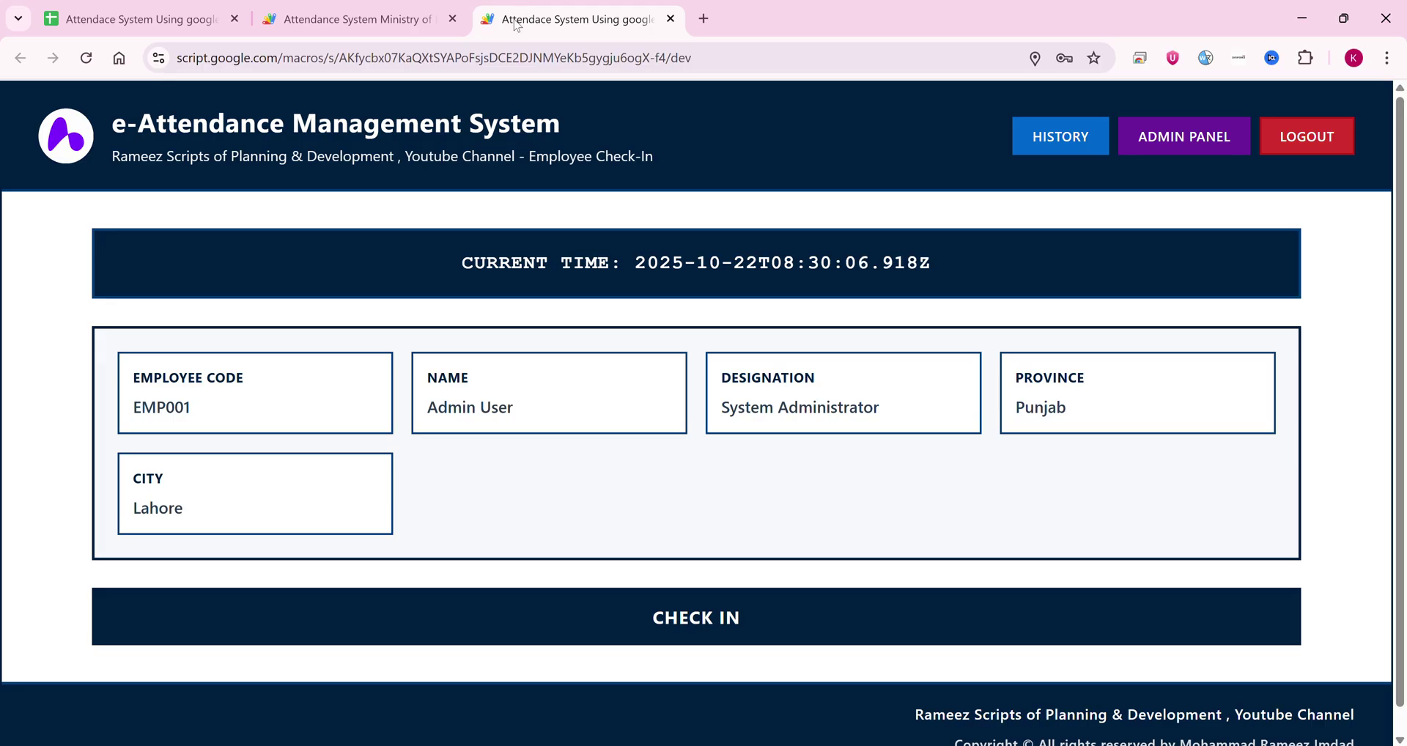
Check in the Admin User, dismiss the saved-passwords warning, and log out
scroll(566, 368, down, 1)
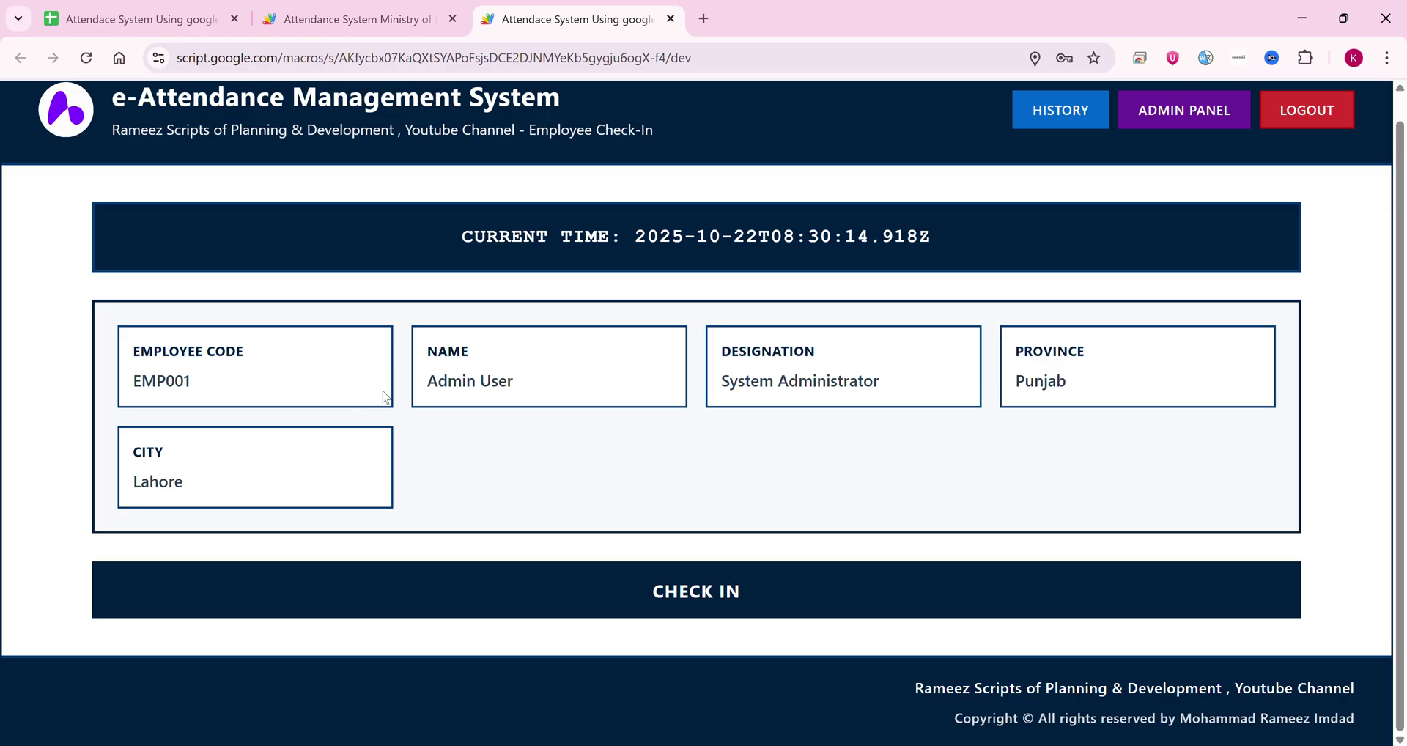
drag(242, 474, 120, 416)
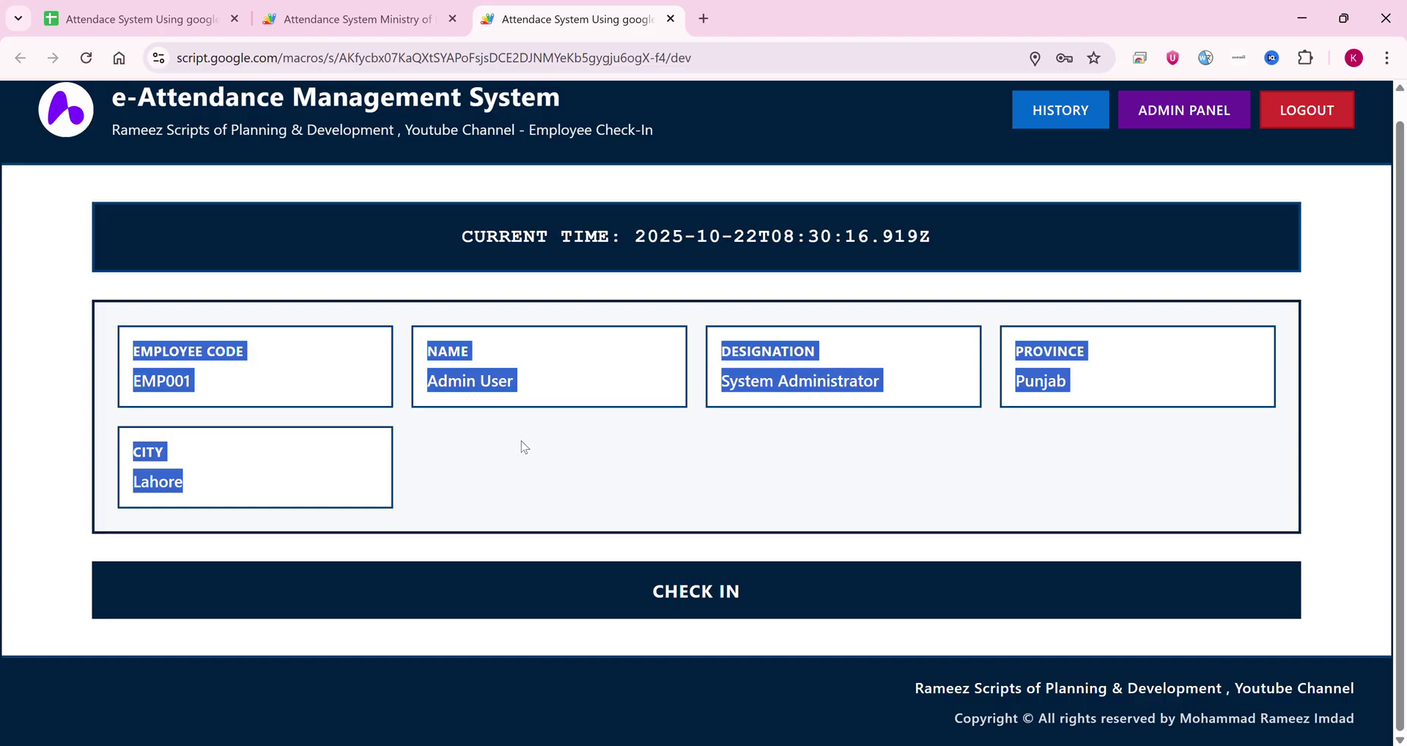
click(710, 587)
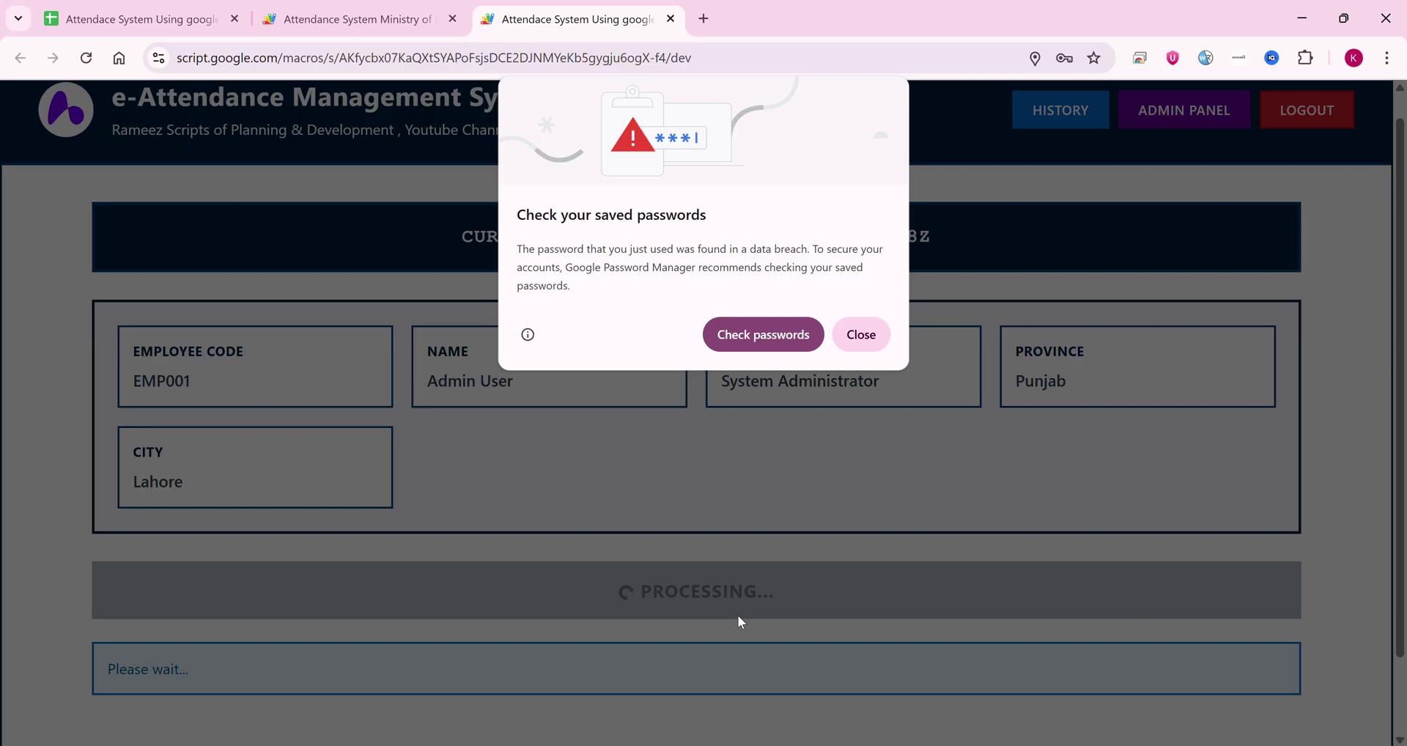
click(878, 323)
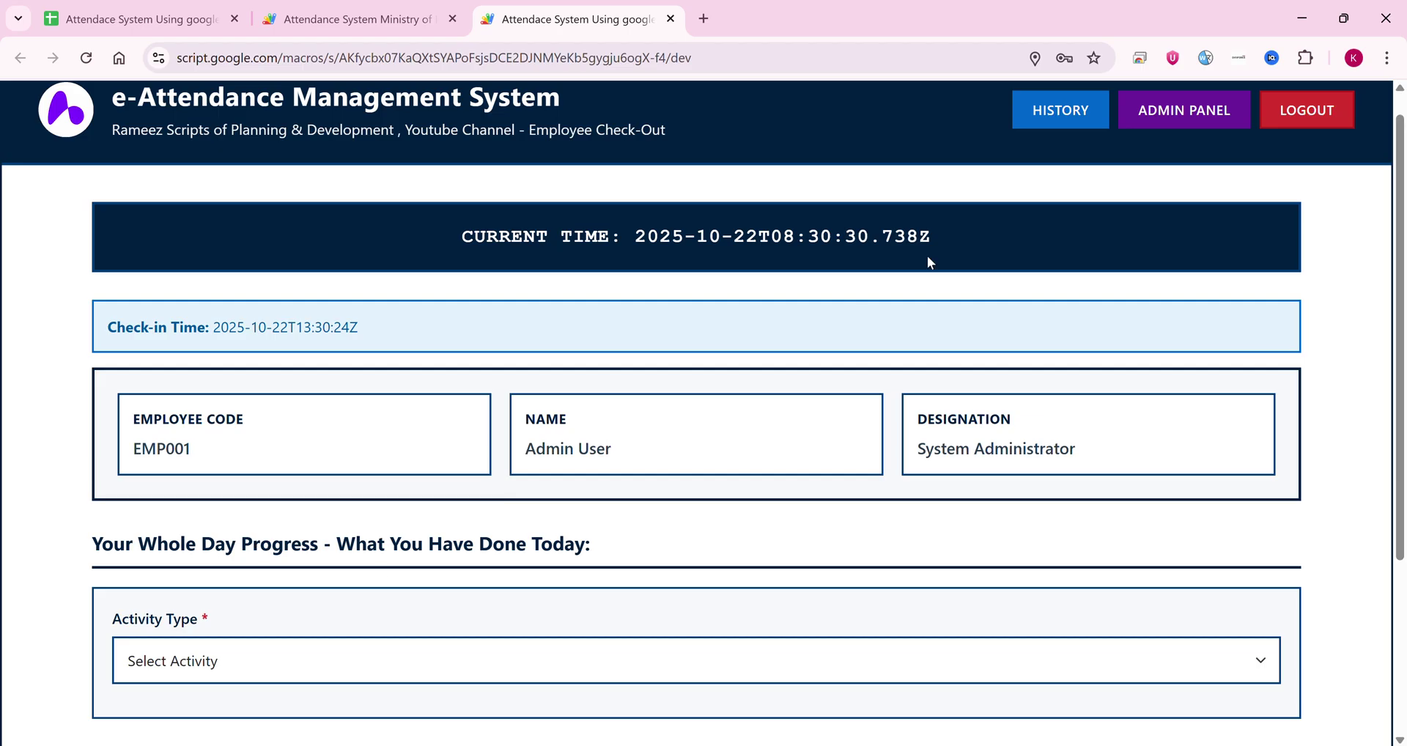
click(1296, 130)
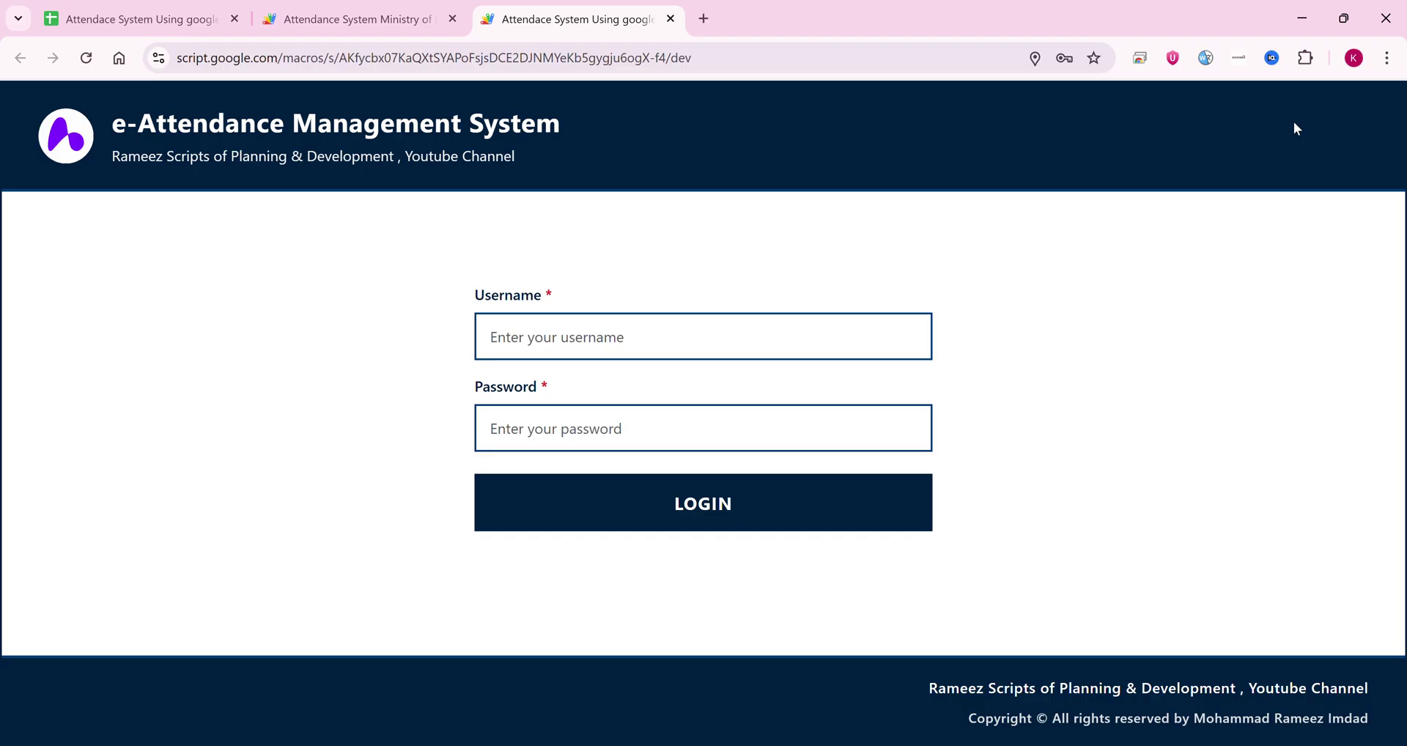
Sign in again using the saved admin username and password
click(565, 352)
click(665, 408)
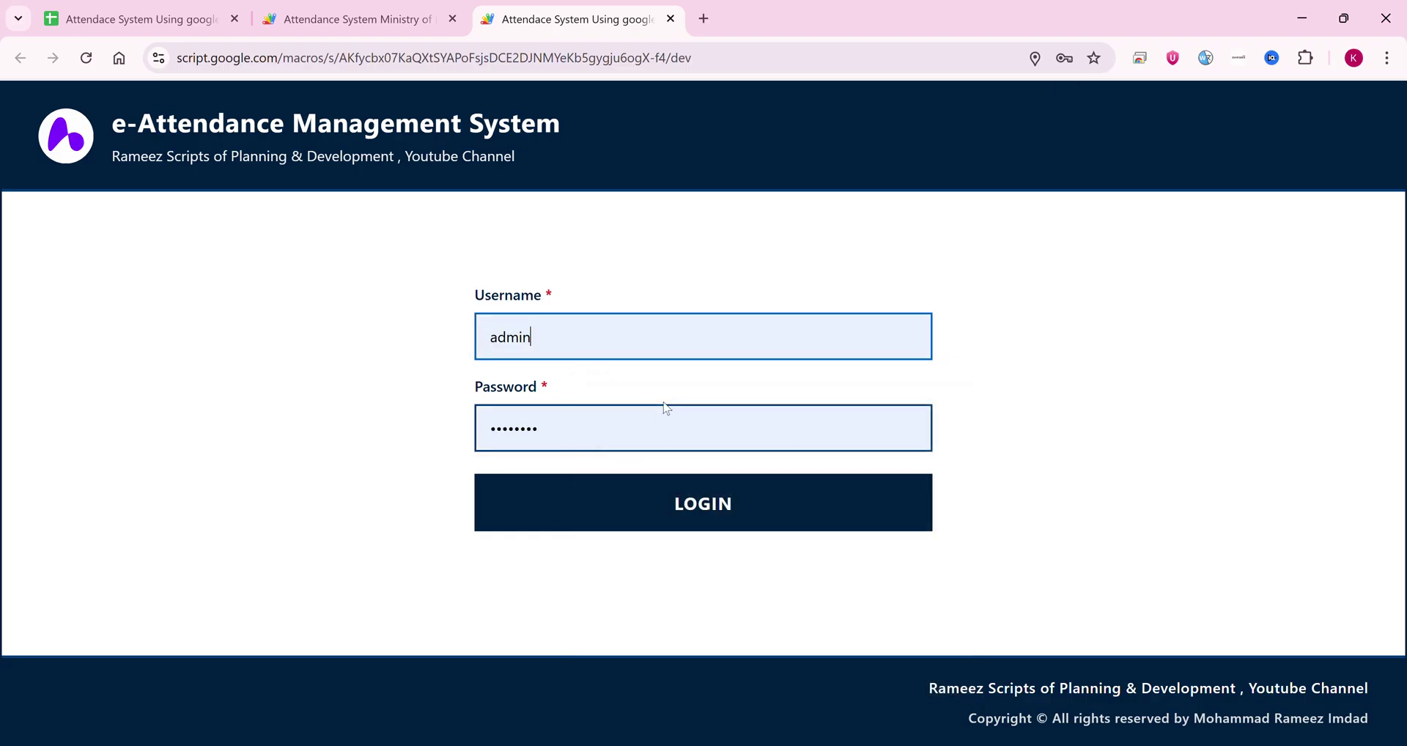
click(674, 501)
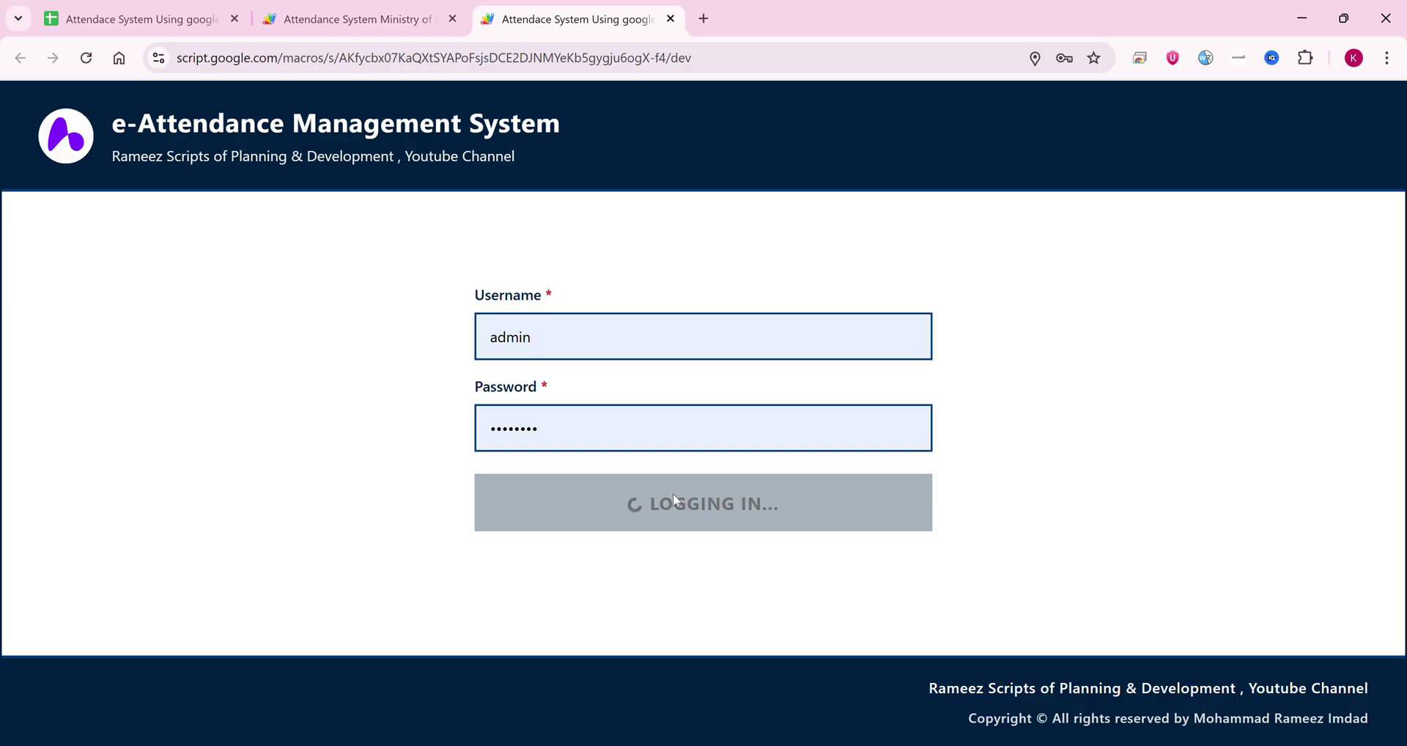
scroll(650, 458, down, 2)
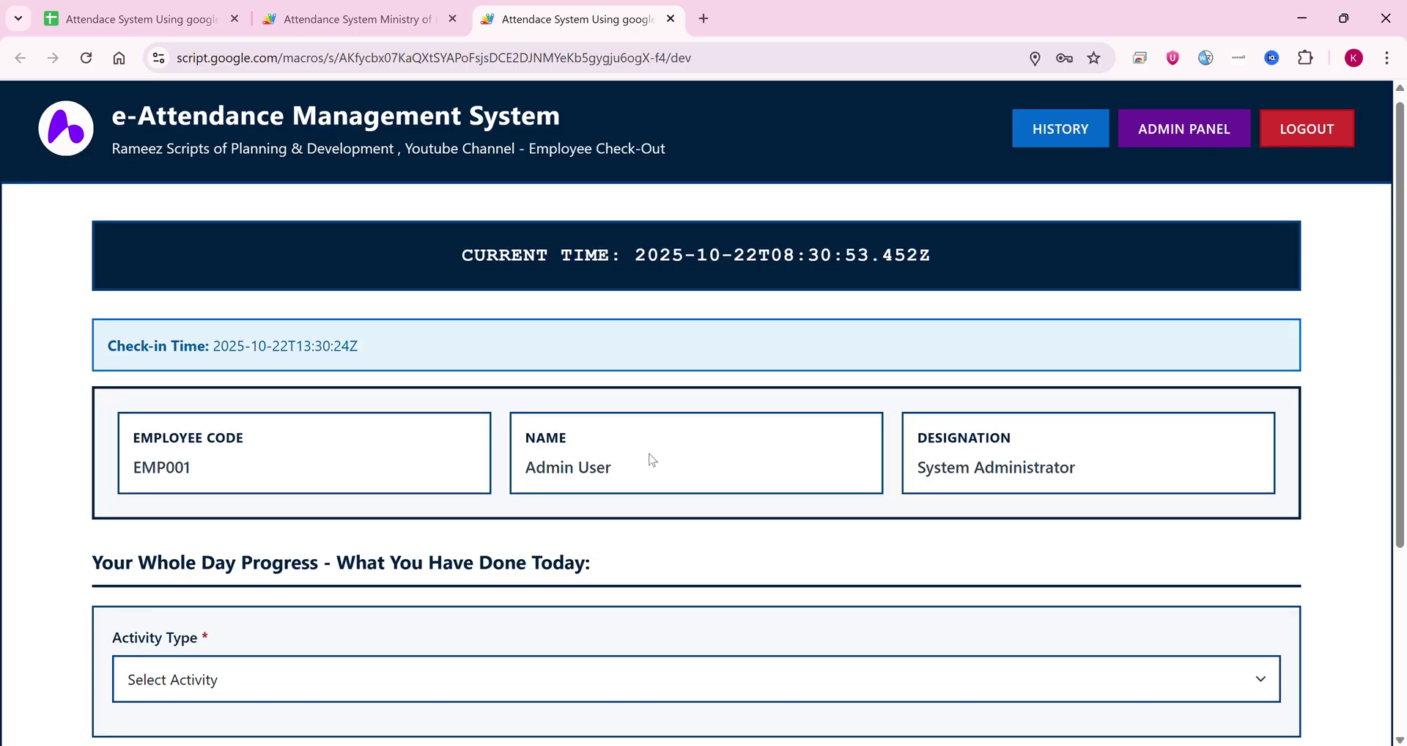
scroll(650, 458, down, 1)
scroll(562, 440, up, 3)
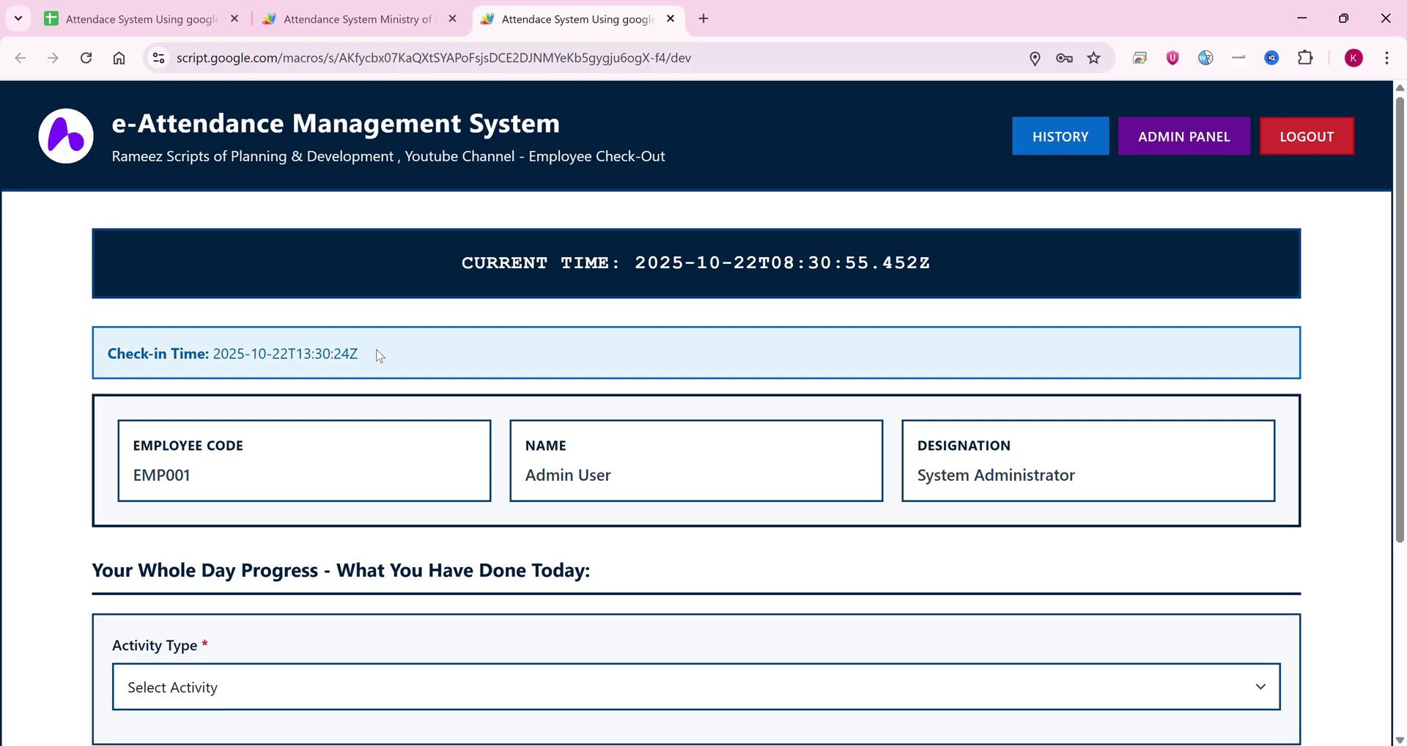
drag(376, 355, 101, 335)
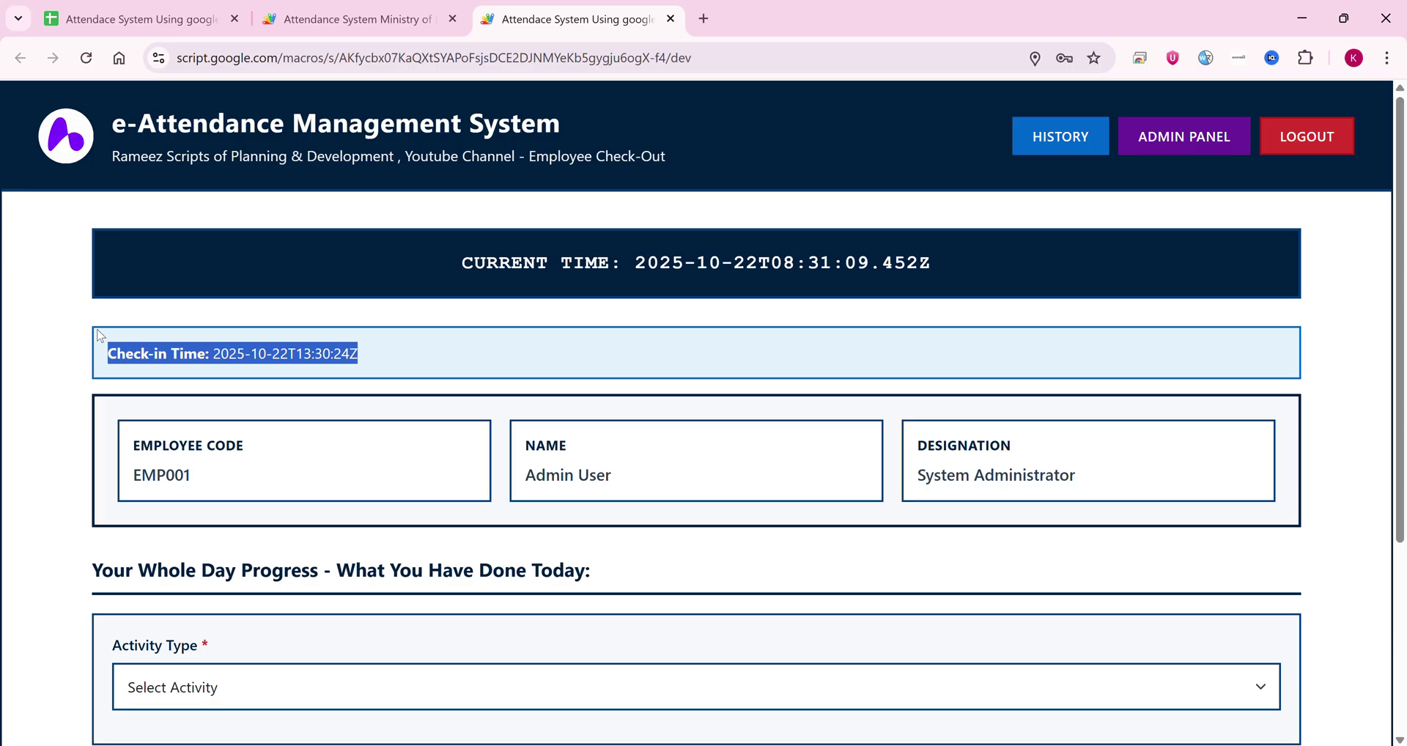
Set the first activity type to Meeting with details 'demo'
scroll(188, 513, down, 4)
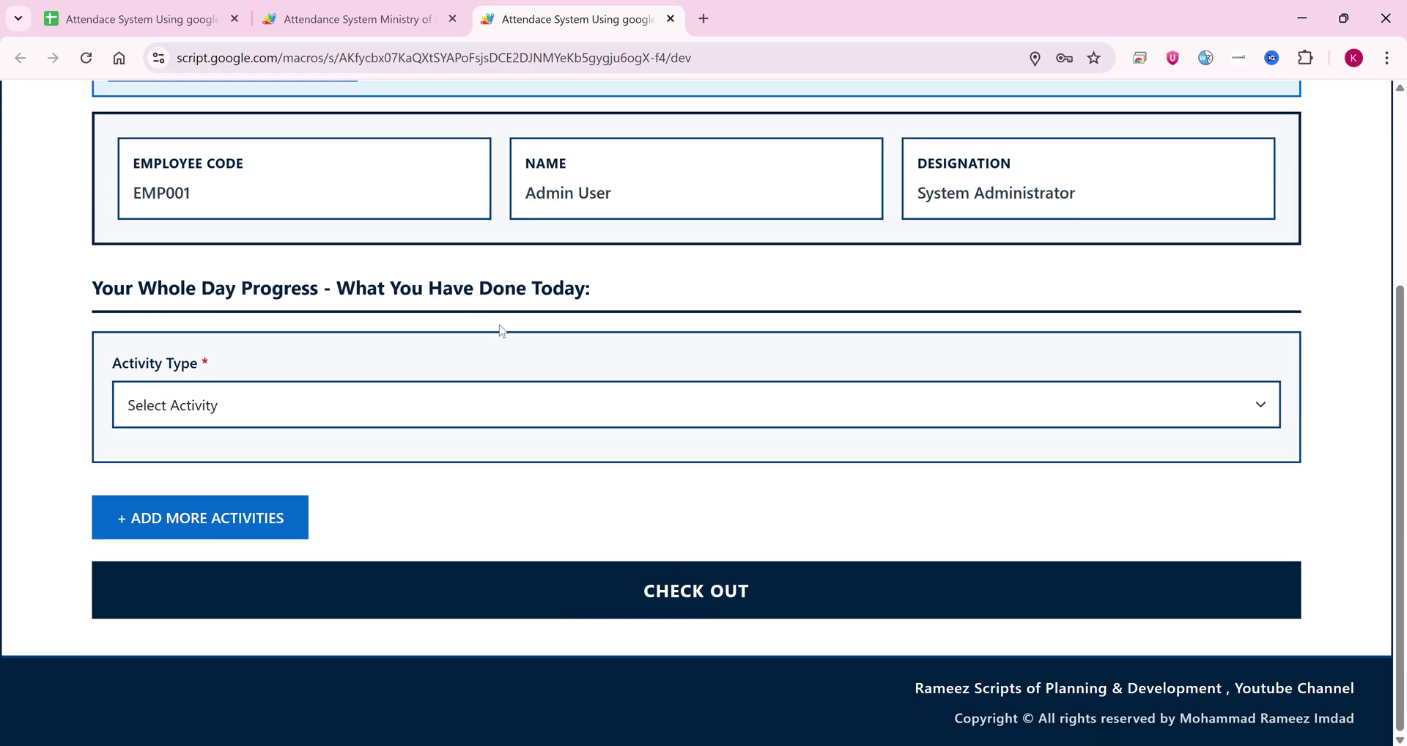
drag(601, 299, 79, 308)
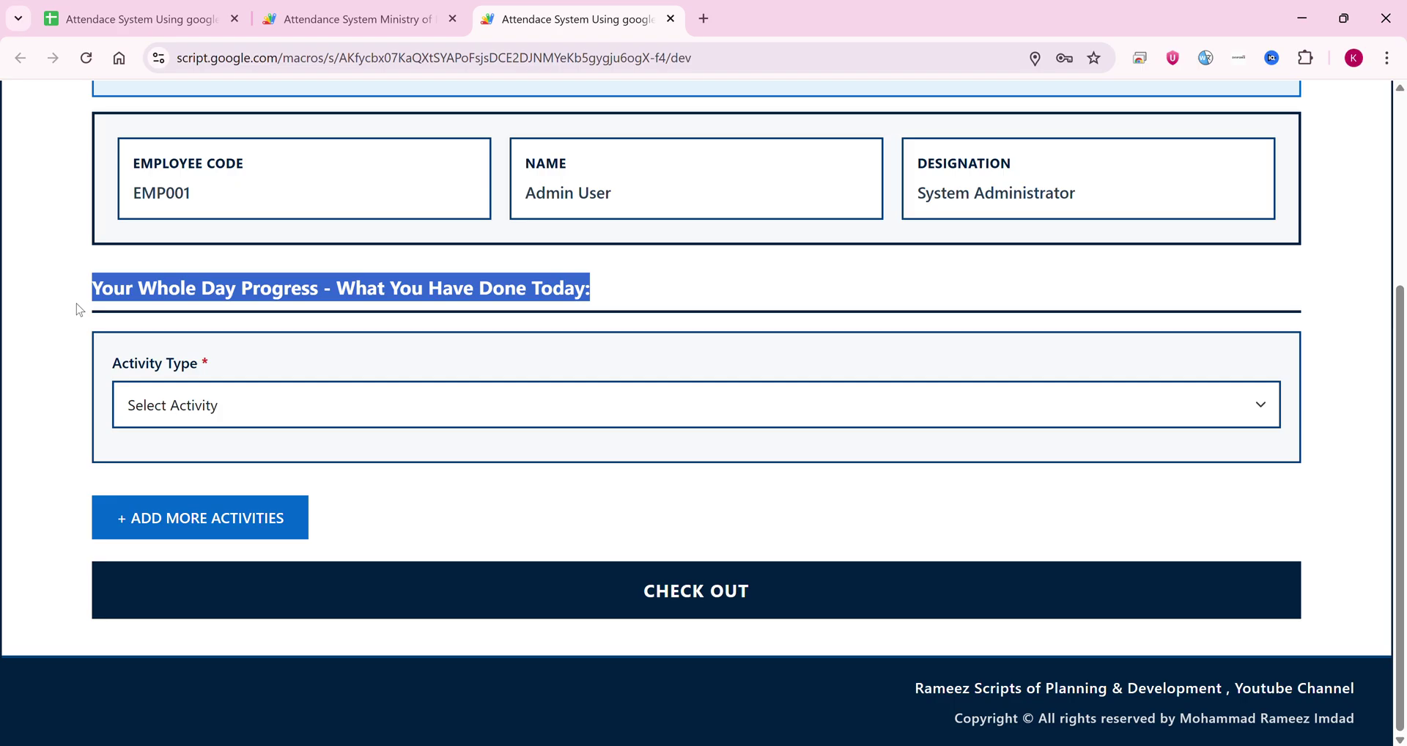
click(126, 392)
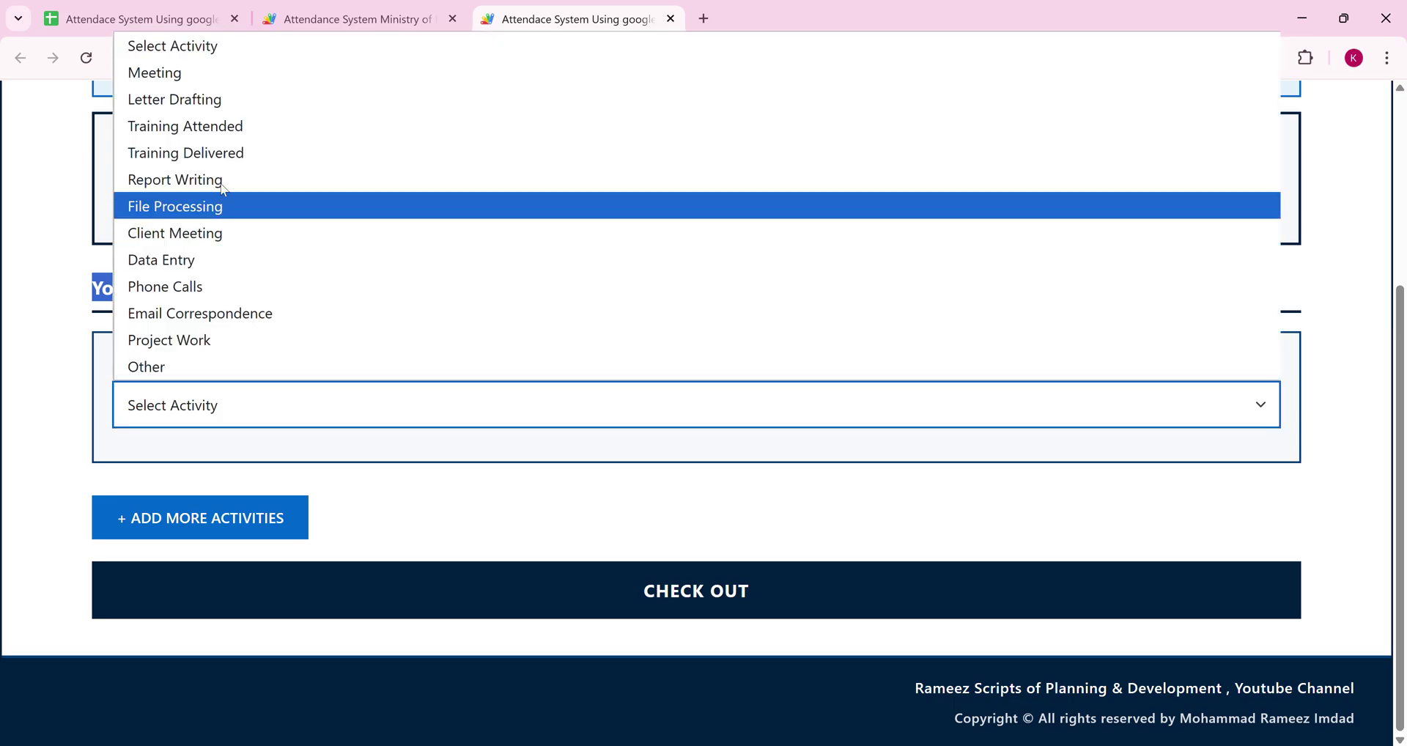
click(183, 72)
click(192, 480)
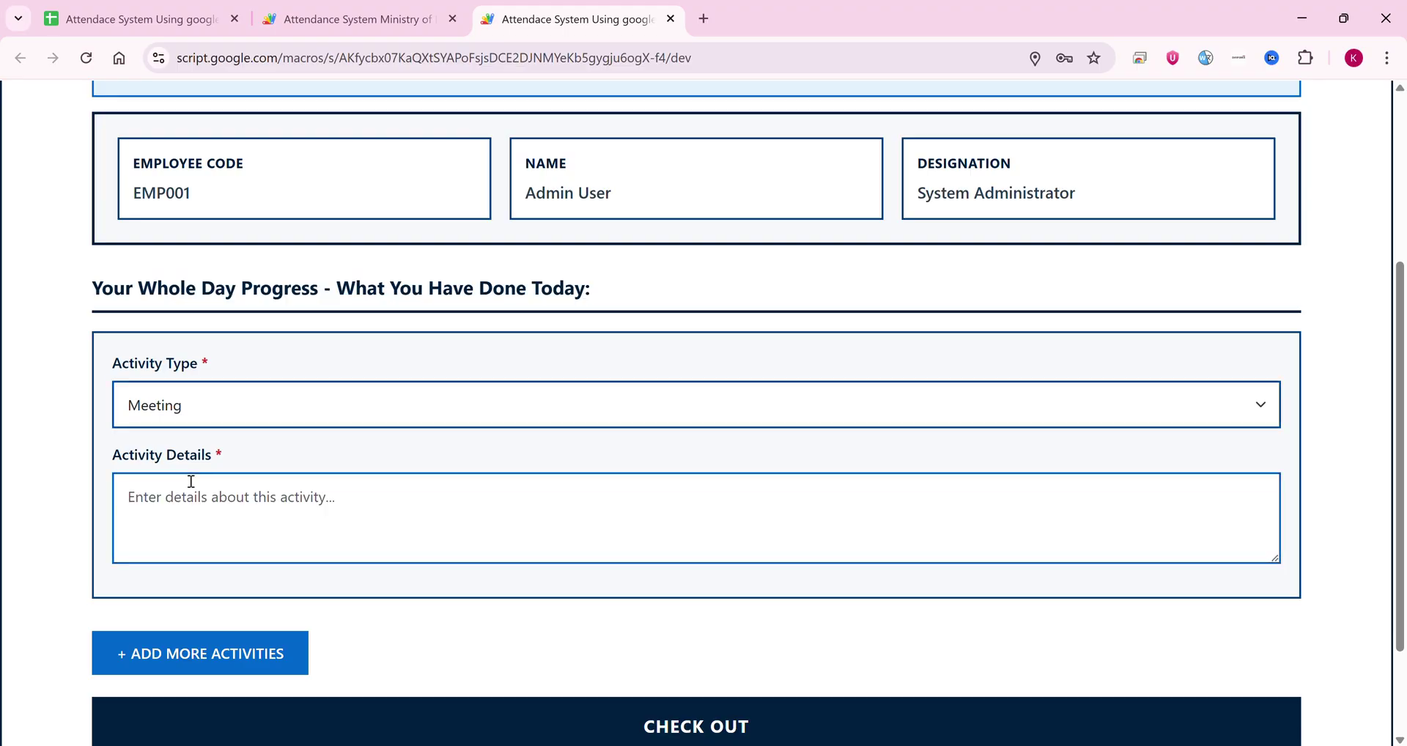
text(demo)
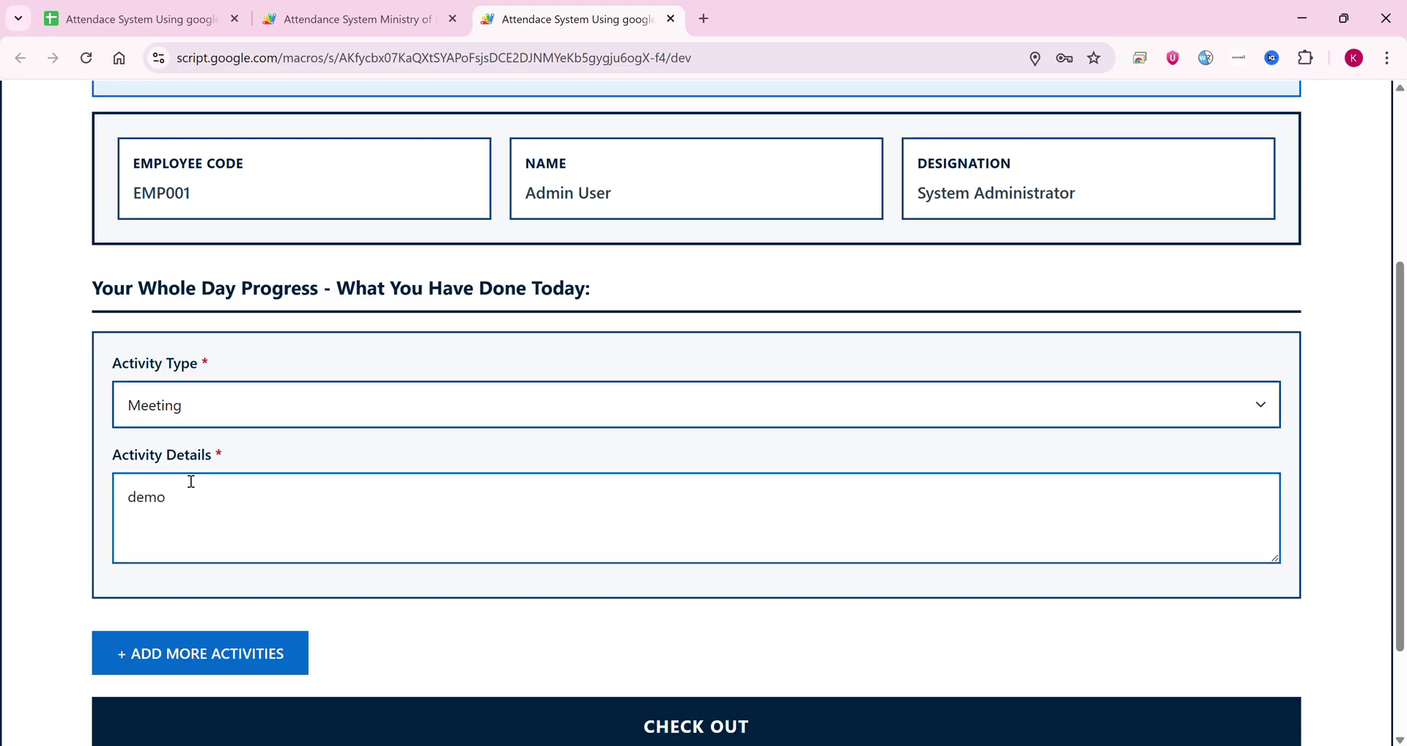
Add a second activity of type Training Delivered with details 'demo taring'
click(177, 652)
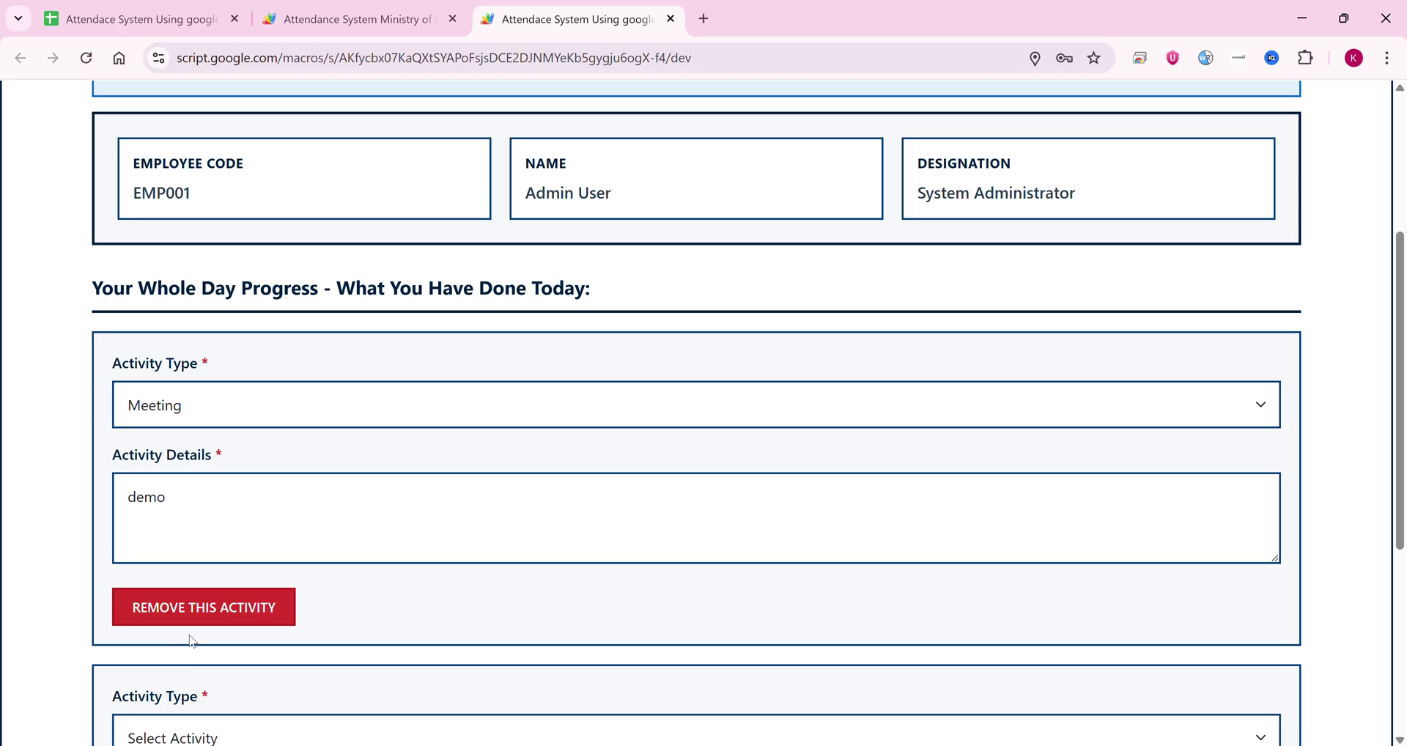
scroll(279, 436, down, 2)
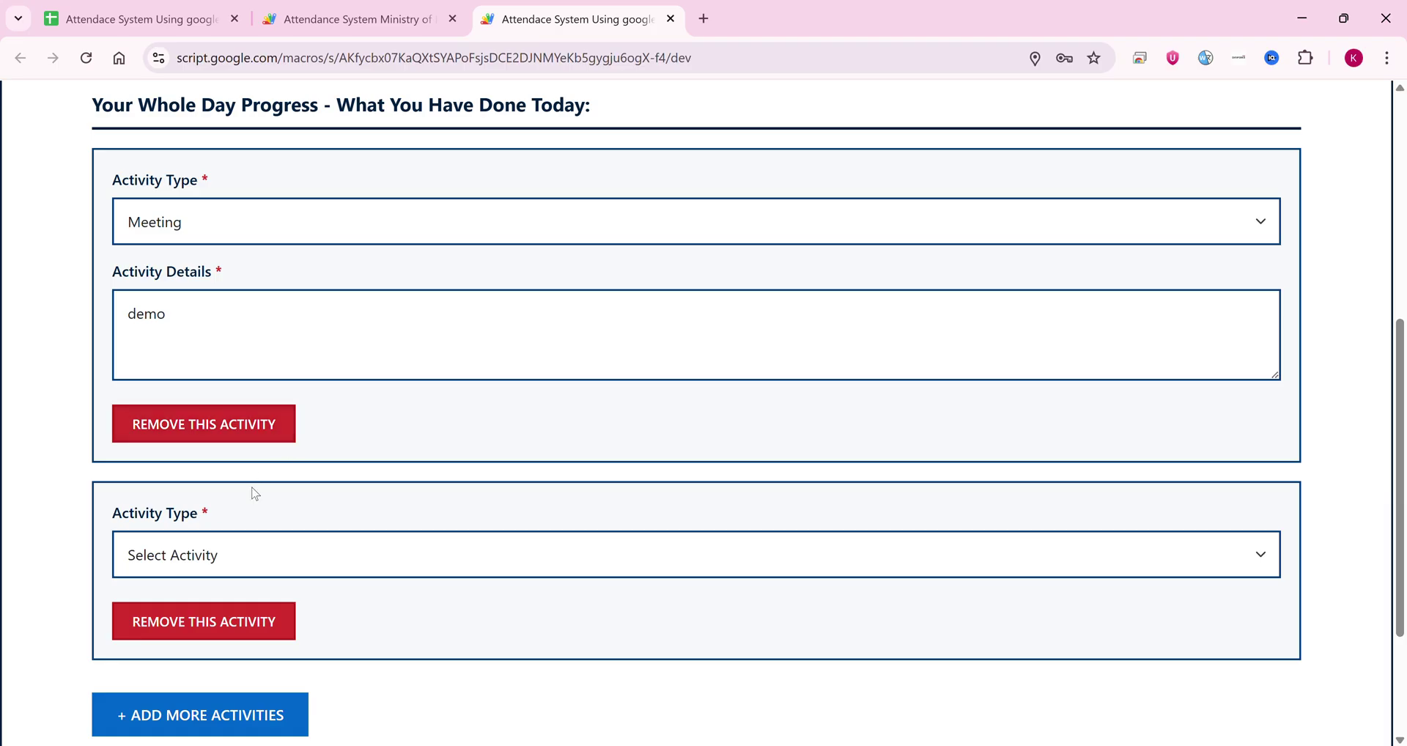
click(223, 573)
click(192, 306)
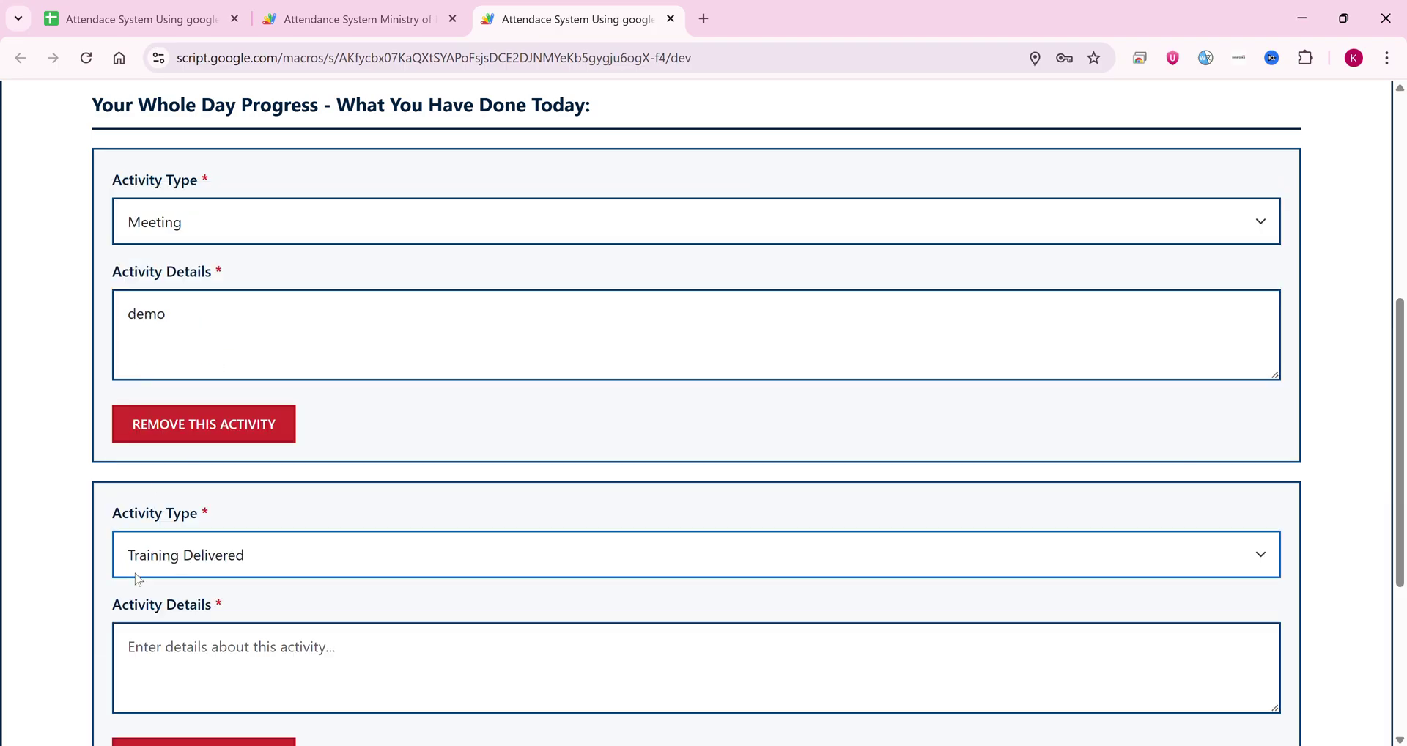
click(167, 652)
text(demo taring)
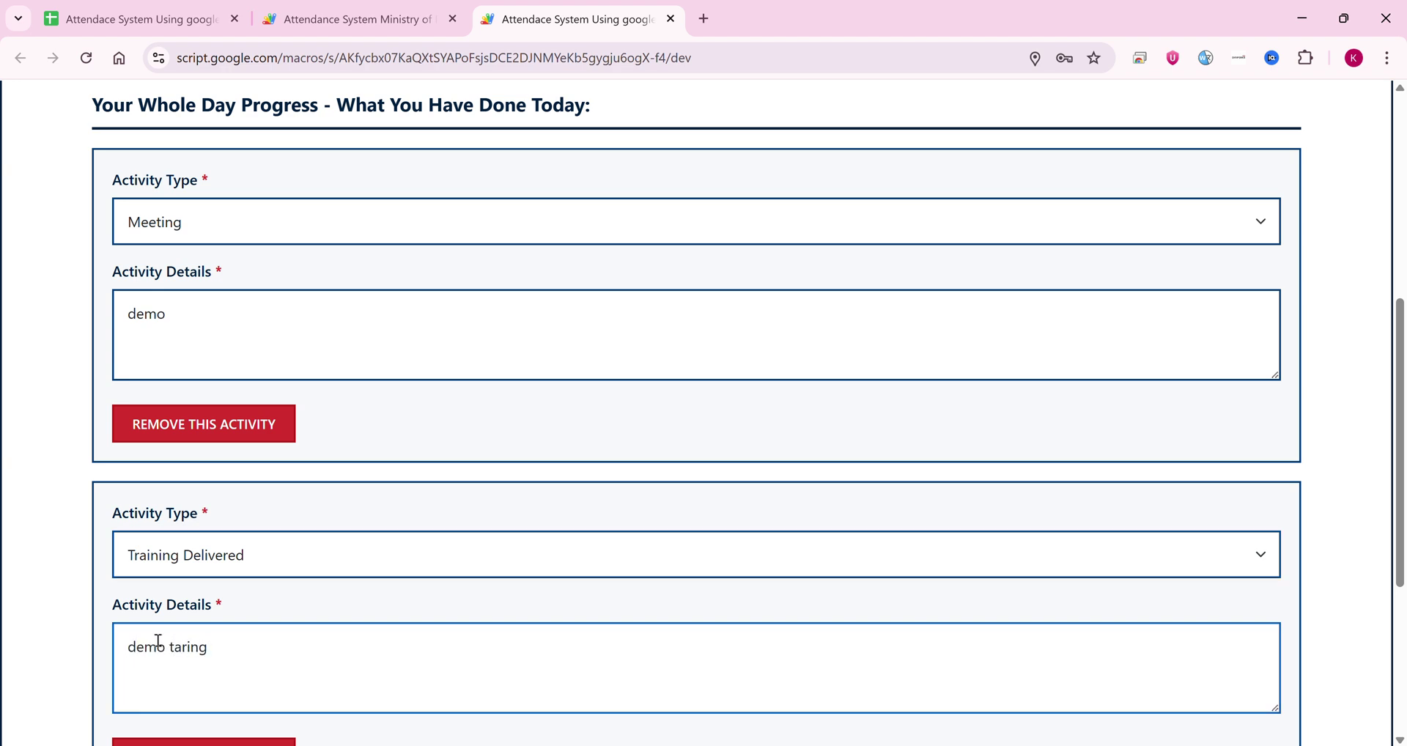
scroll(159, 641, down, 5)
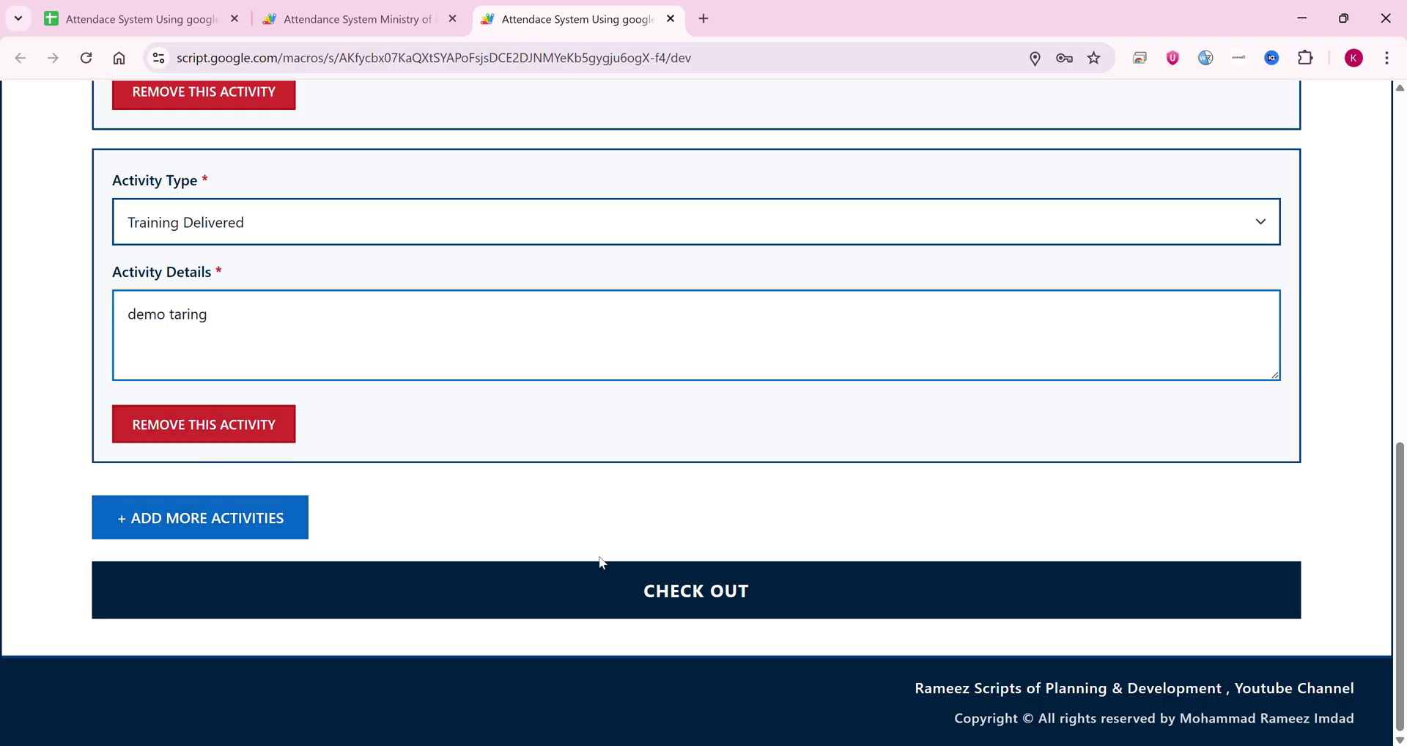
Submit the check-out with both activities, dismiss the password prompt, and open the spreadsheet
click(681, 584)
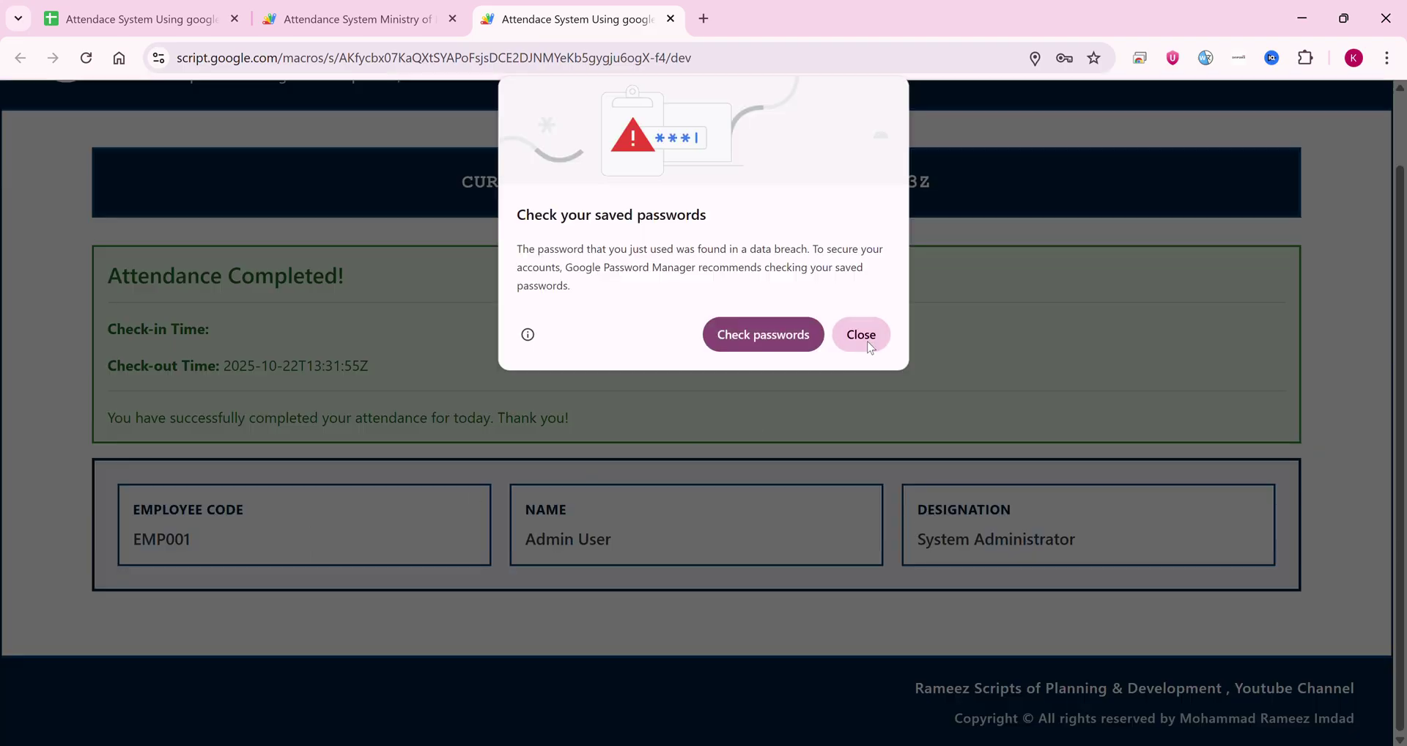
click(868, 341)
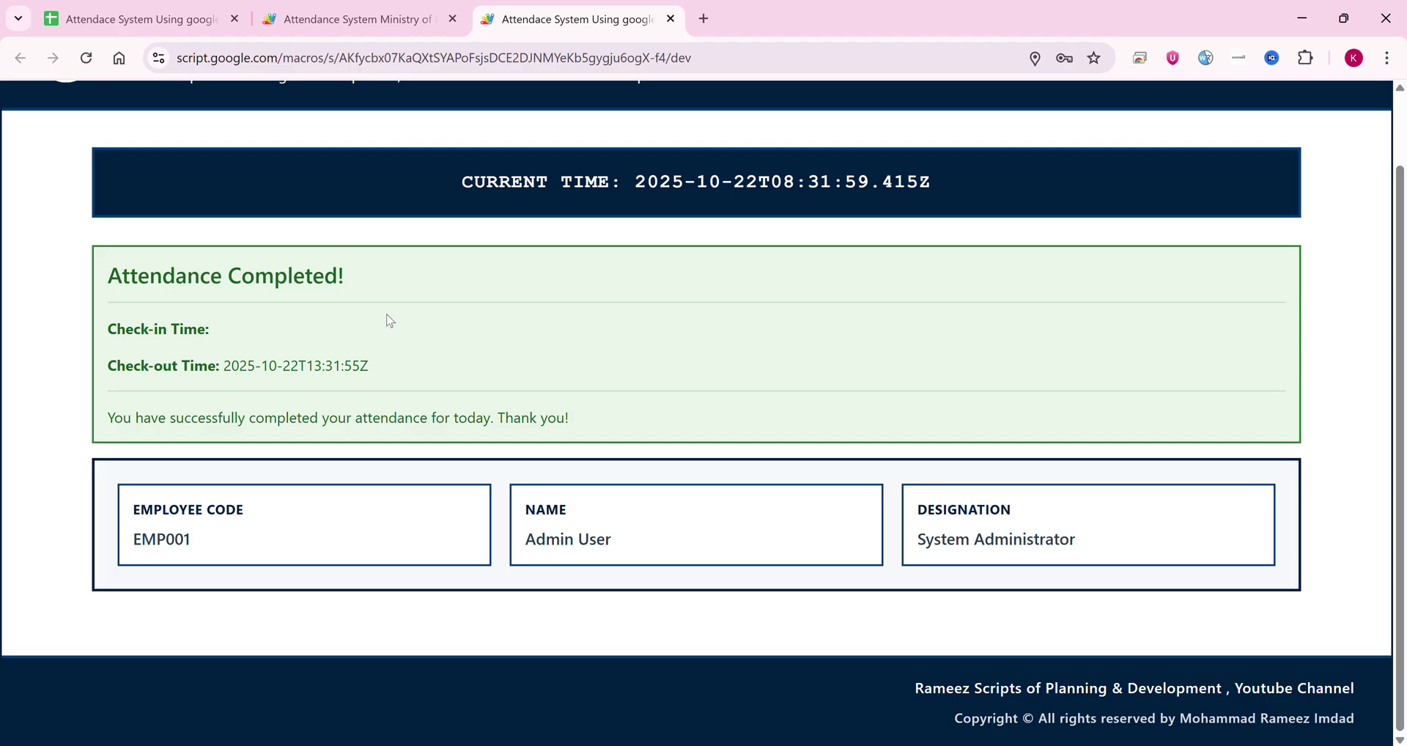
drag(379, 275, 101, 240)
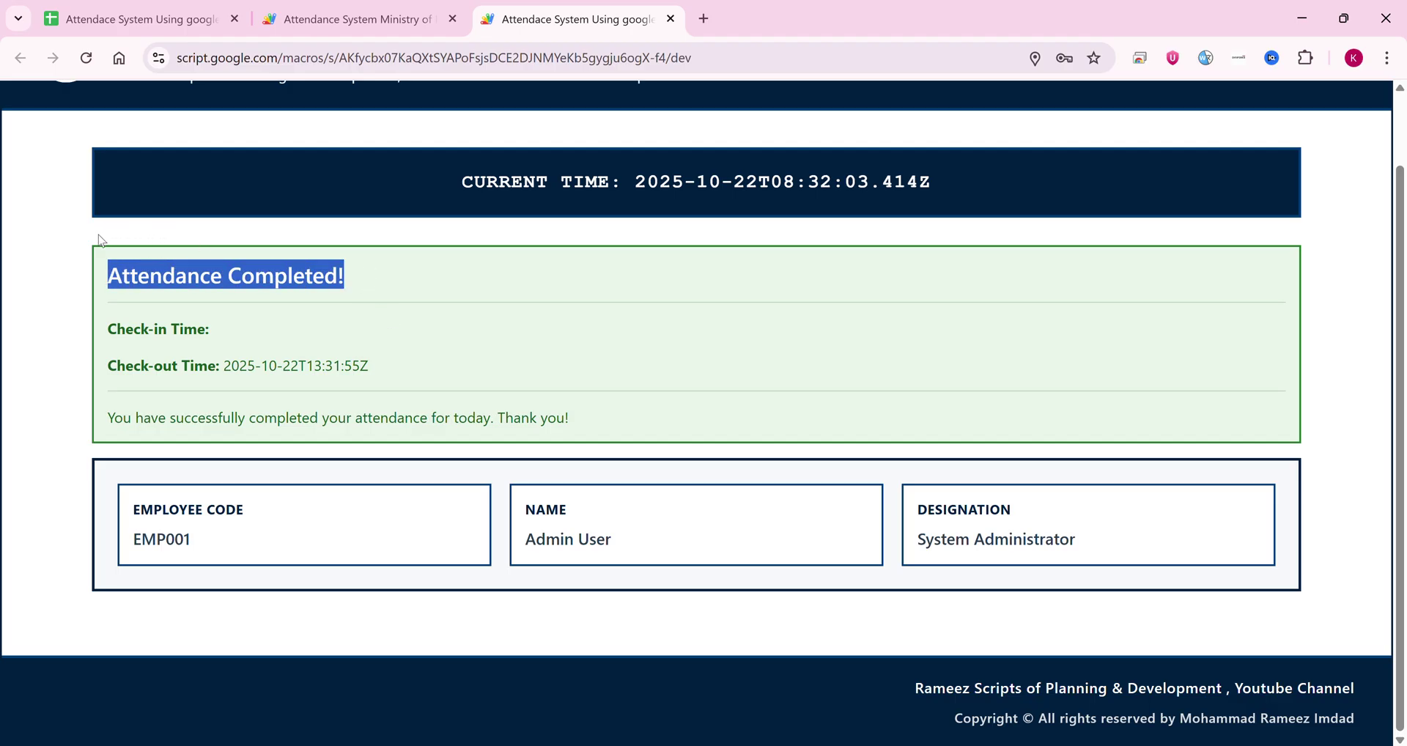
click(110, 16)
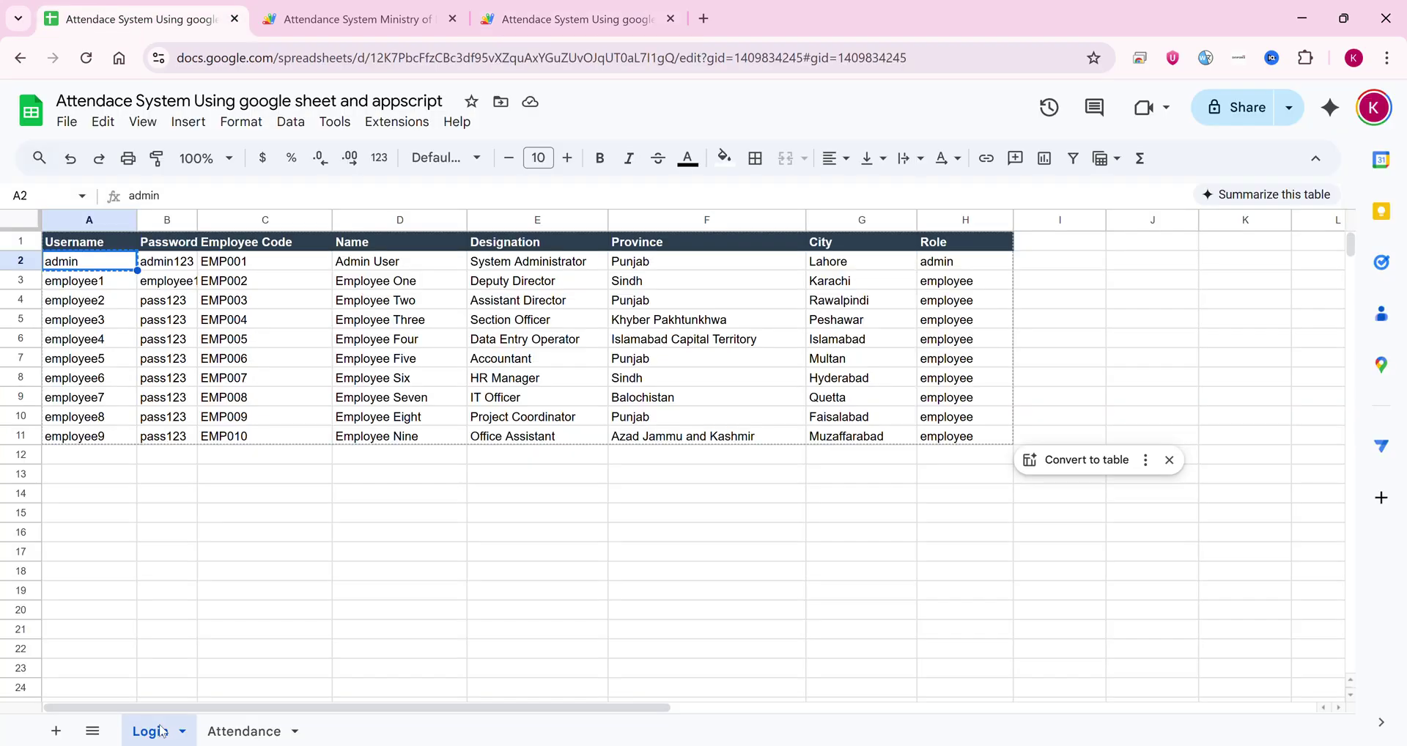
Inspect EMP001's Attendance row: check-in, check-out and check-in IP columns, then return to the web app
click(244, 731)
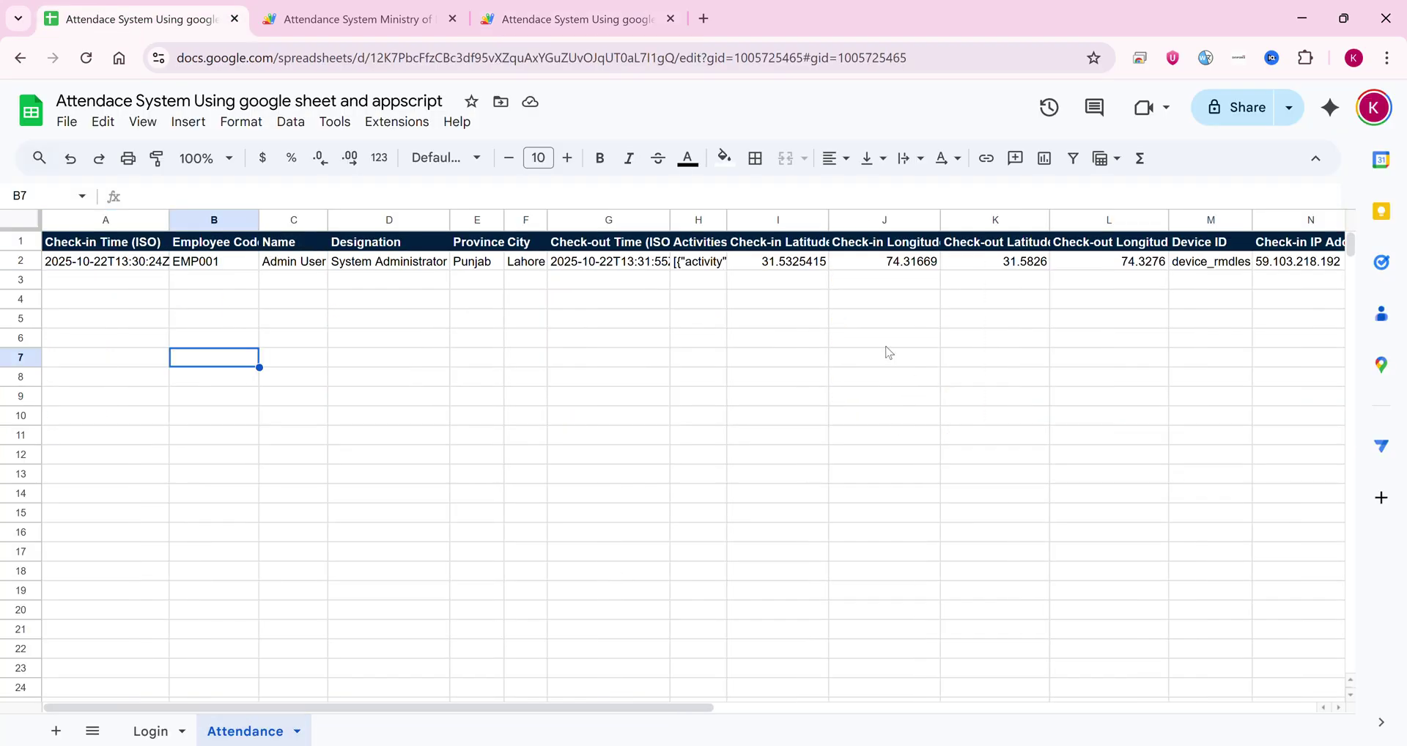
click(601, 264)
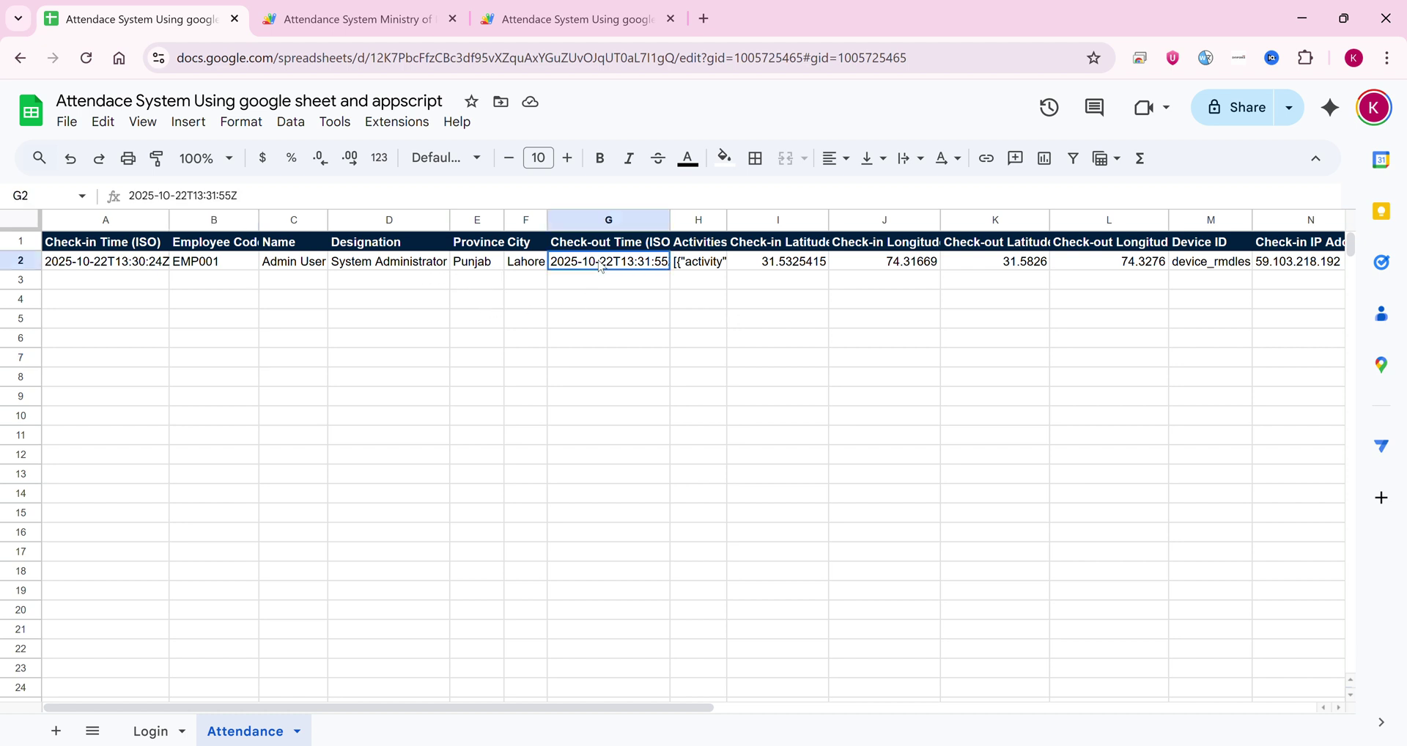
click(132, 262)
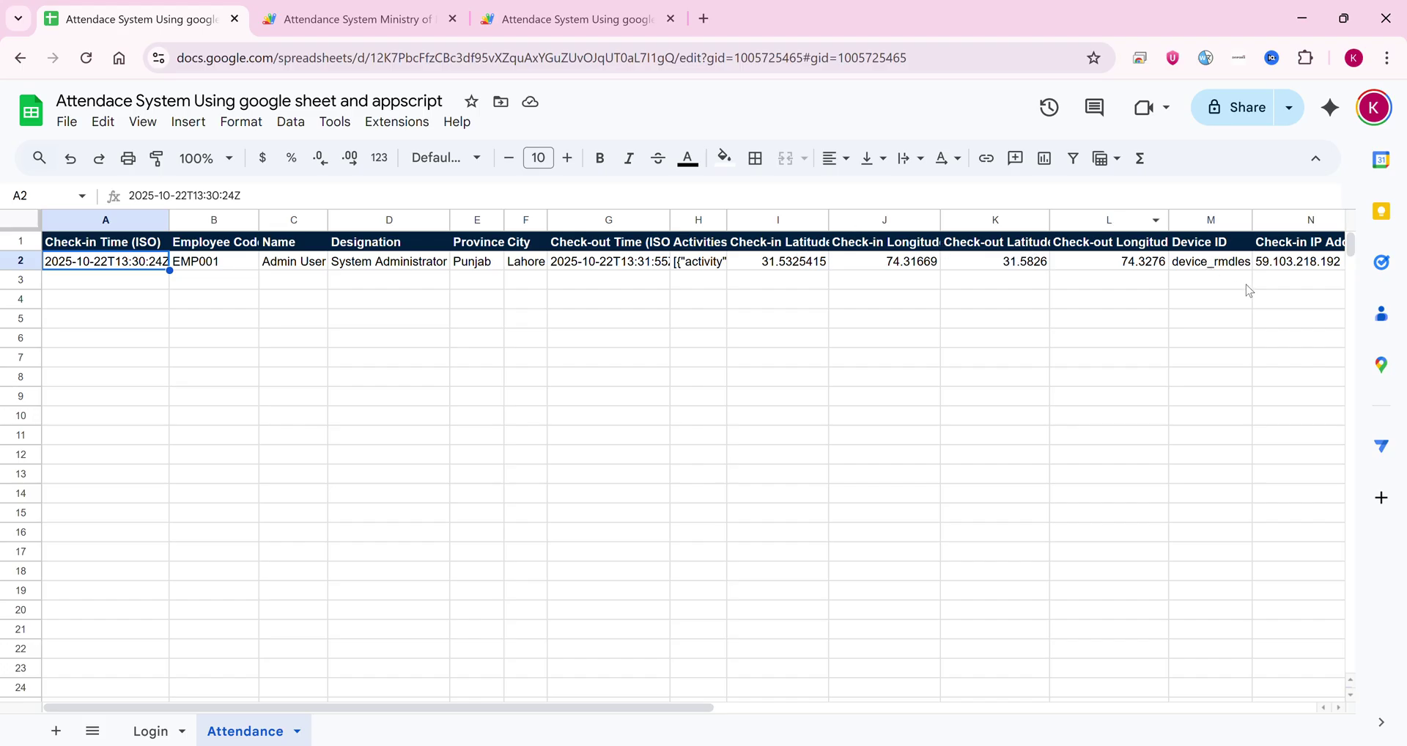
click(1307, 242)
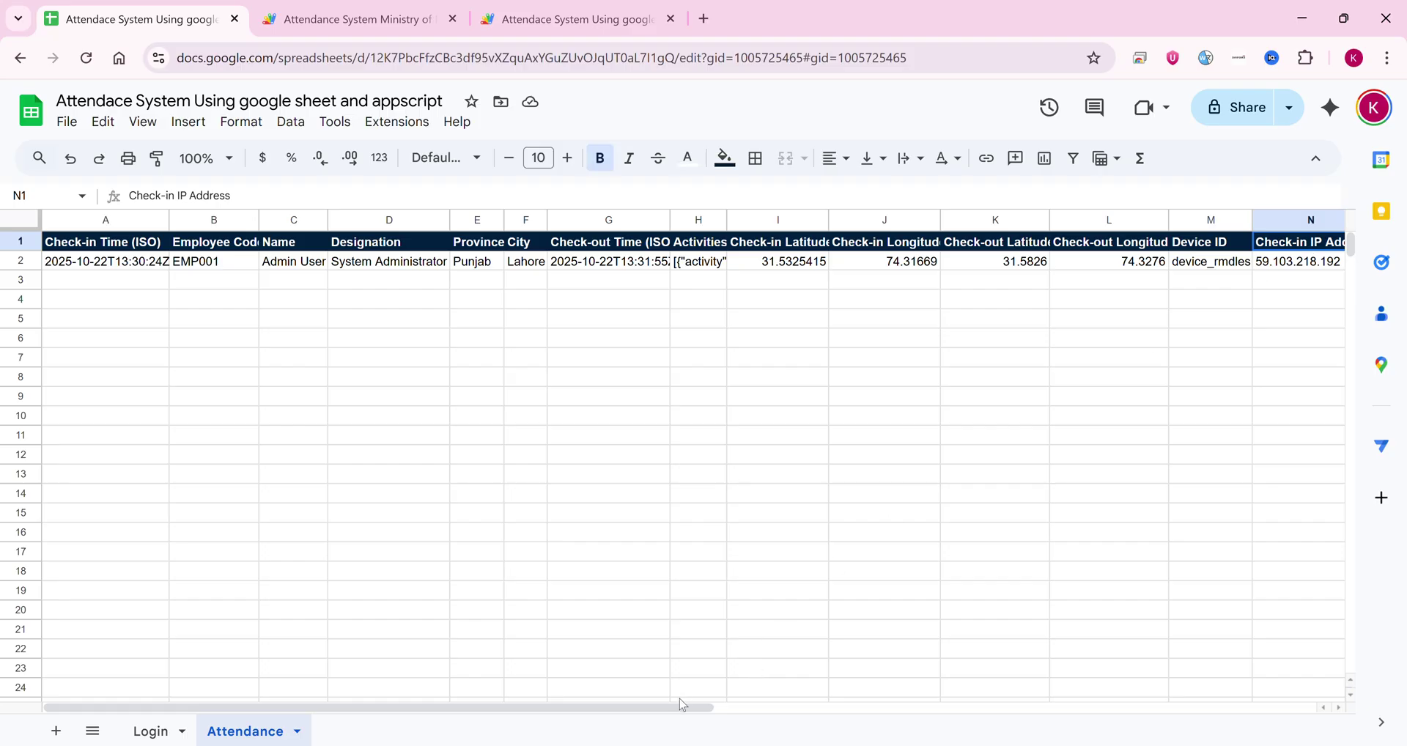
drag(679, 705, 878, 688)
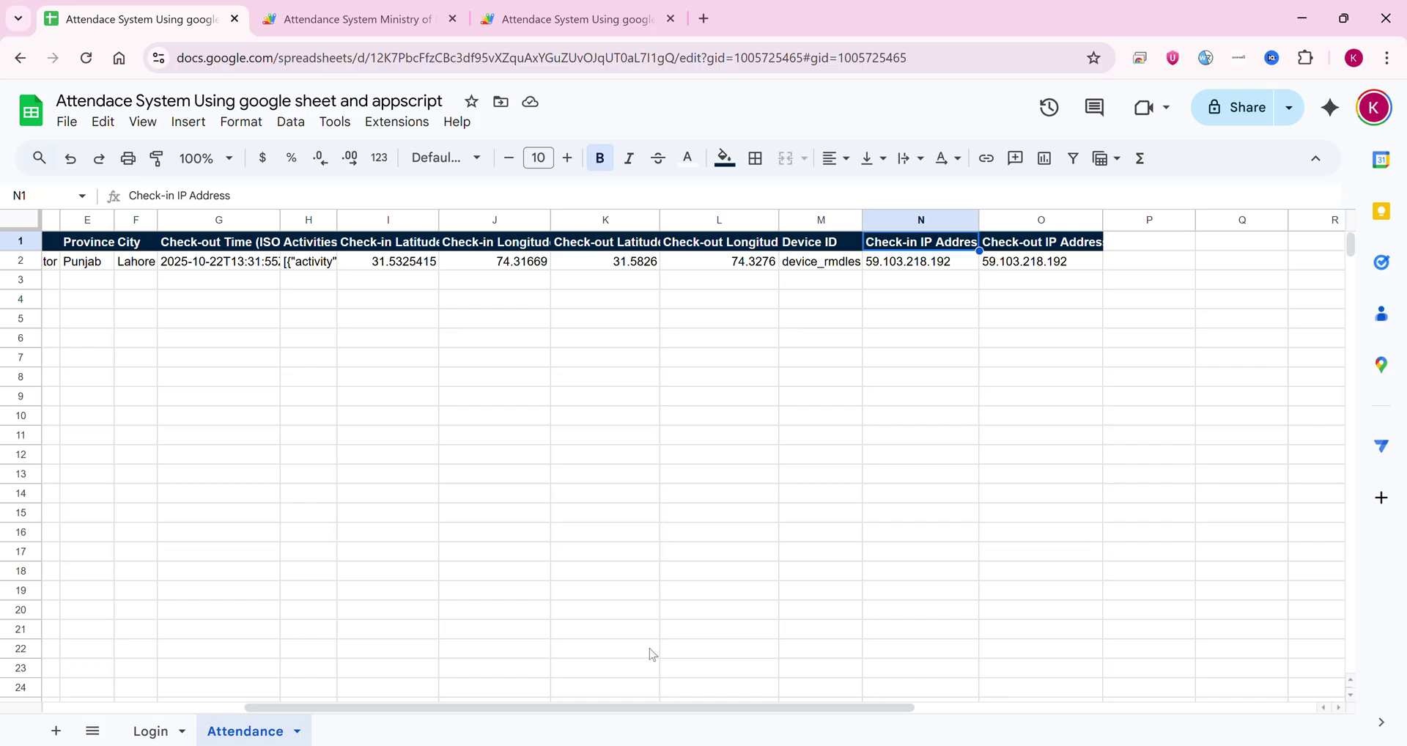
click(549, 22)
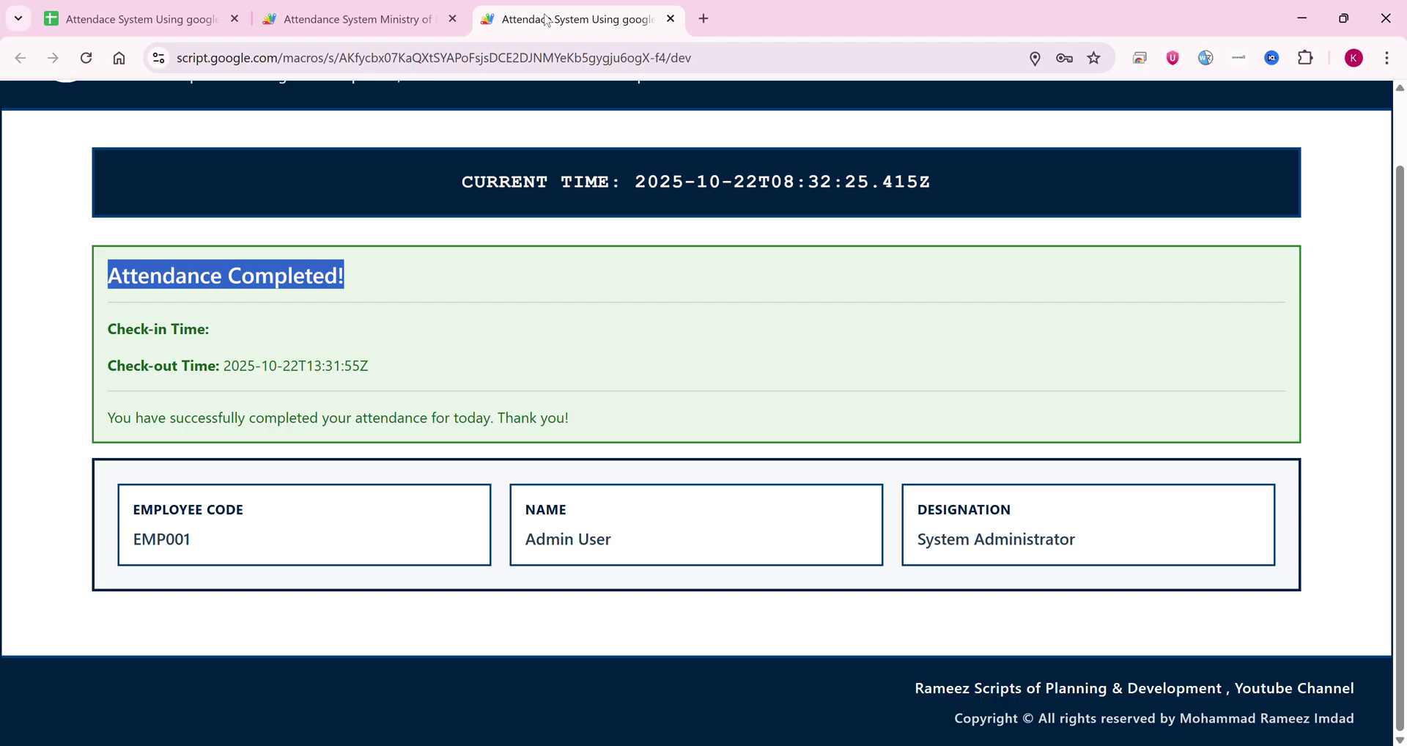
Log out of the web app and look up the first employee's credentials in the Login sheet
scroll(1171, 274, up, 1)
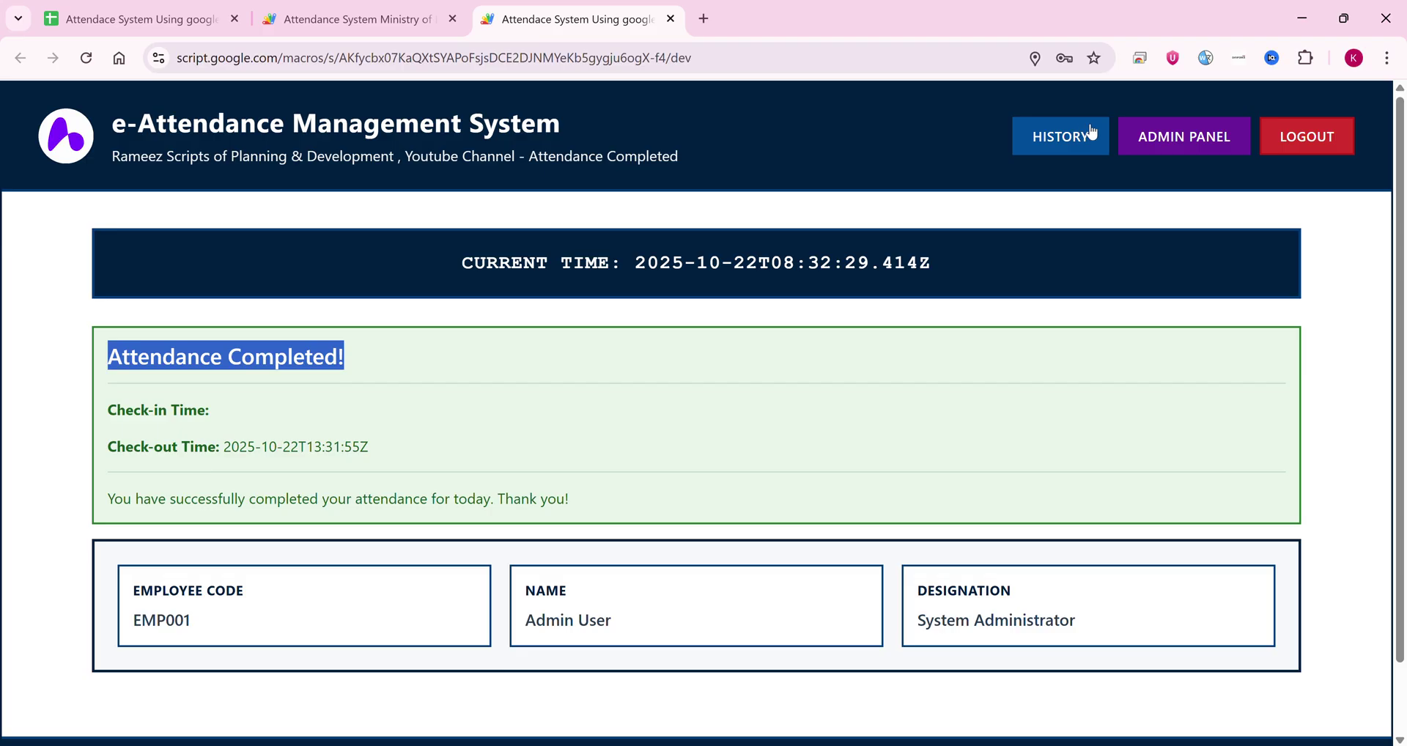
click(1345, 134)
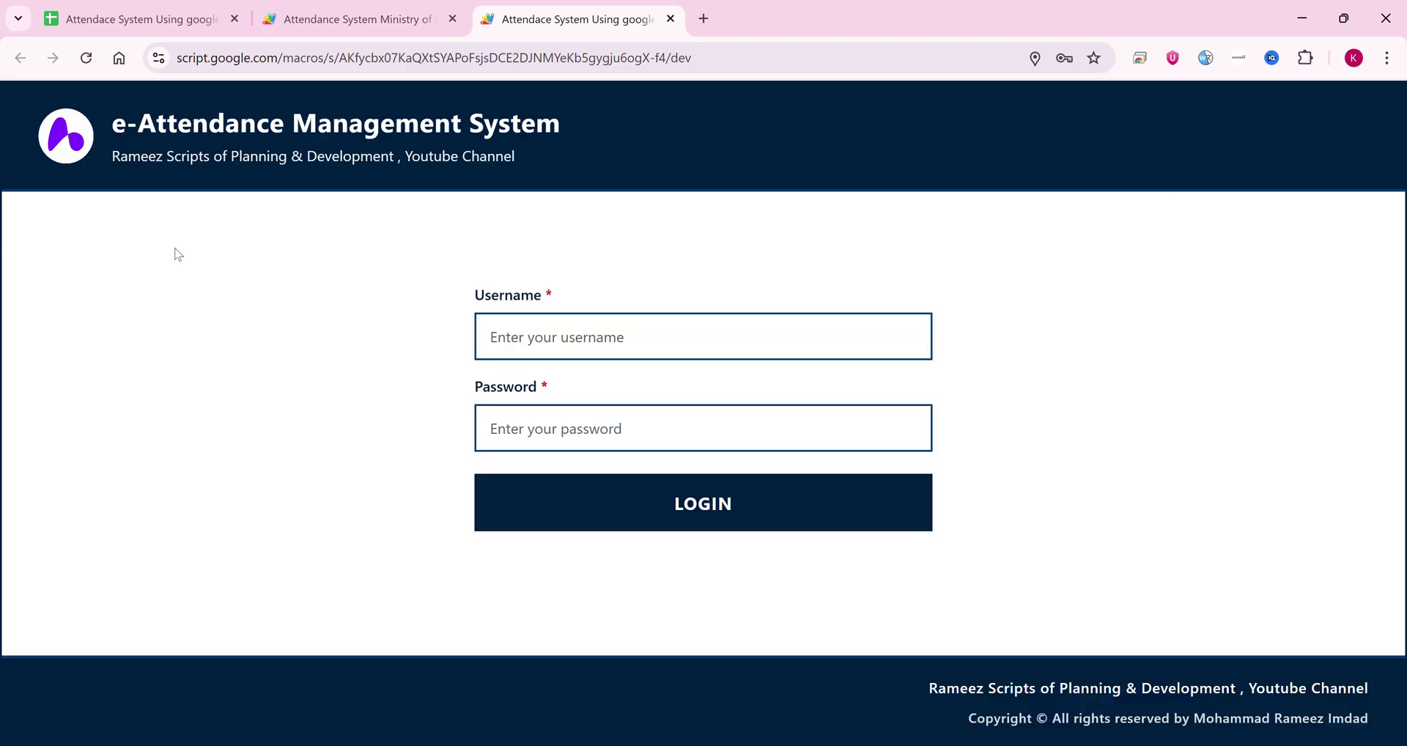
click(114, 20)
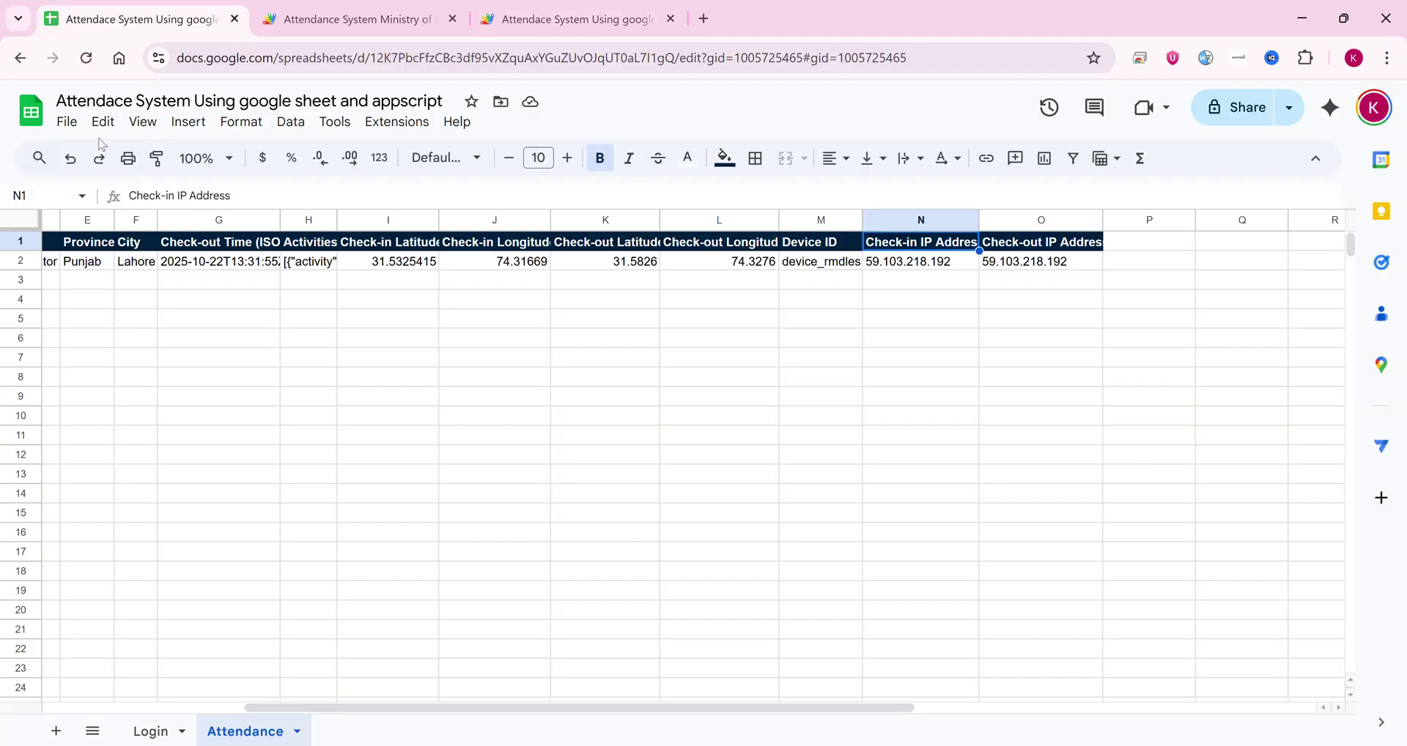
click(150, 730)
click(89, 281)
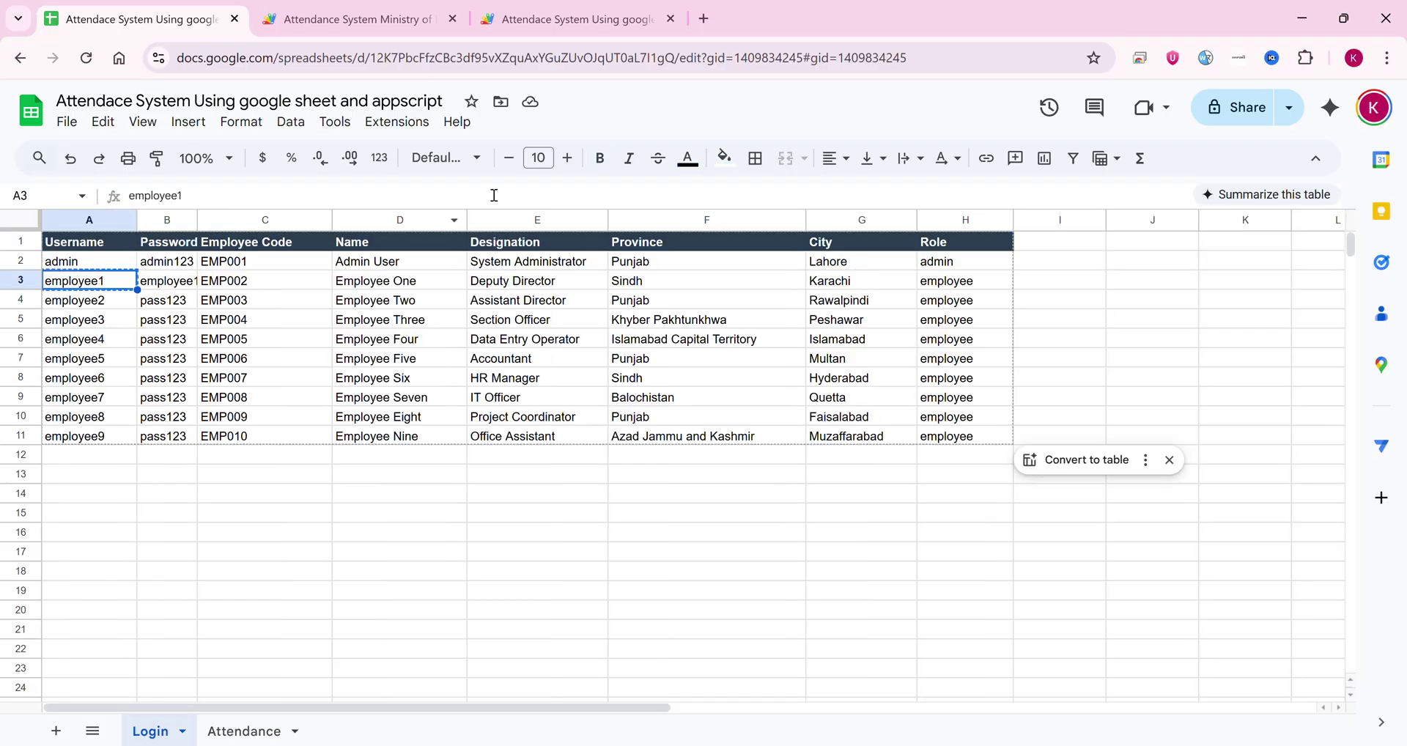
Sign in to the web app with the employee's username and password
click(542, 20)
click(530, 330)
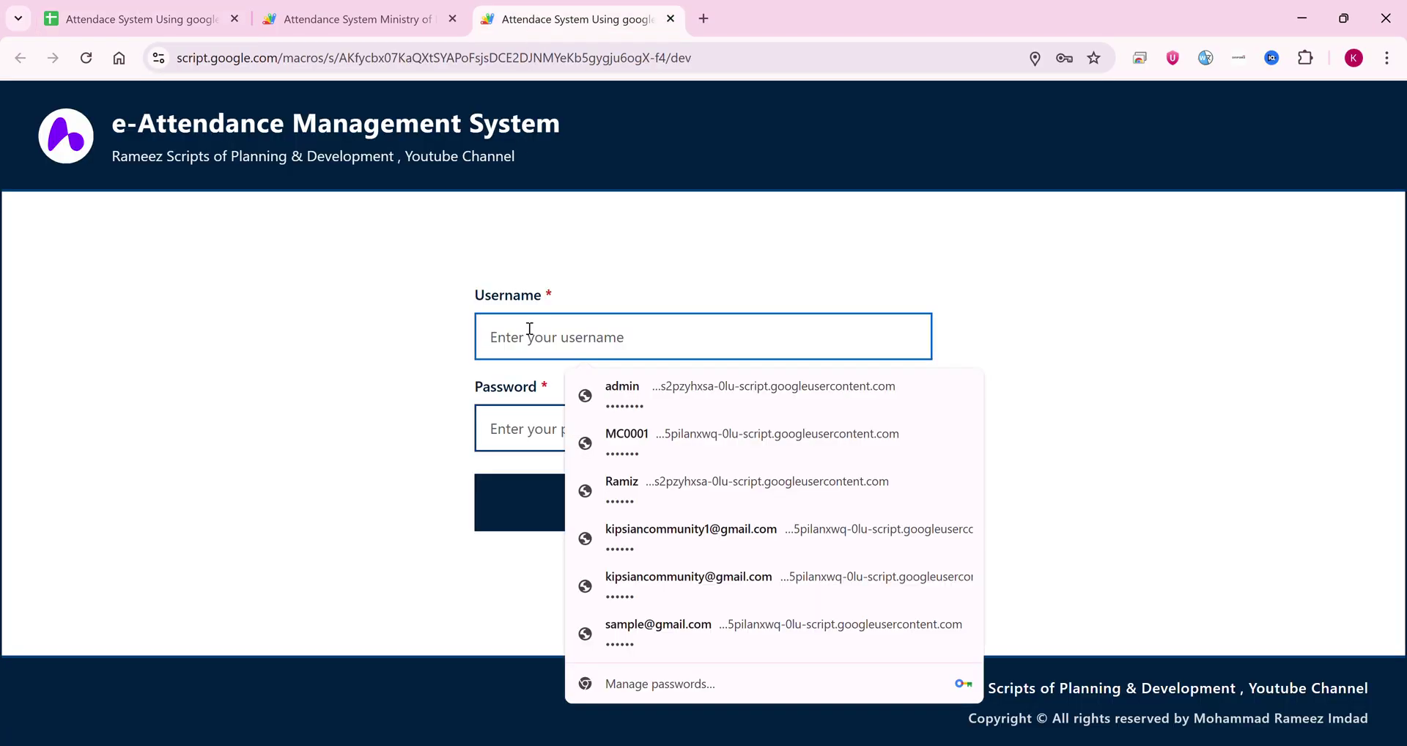
key(ctrl+v)
click(540, 433)
key(ctrl+v)
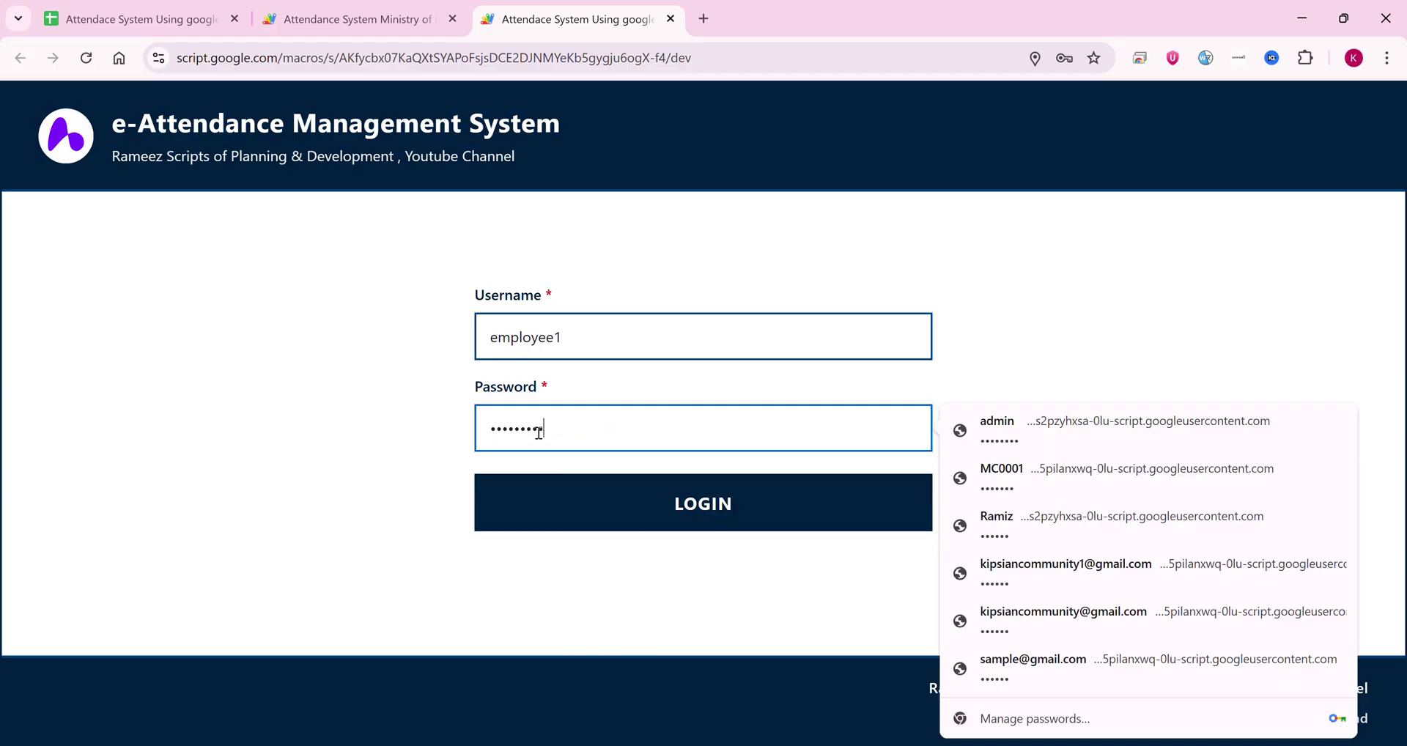
click(621, 523)
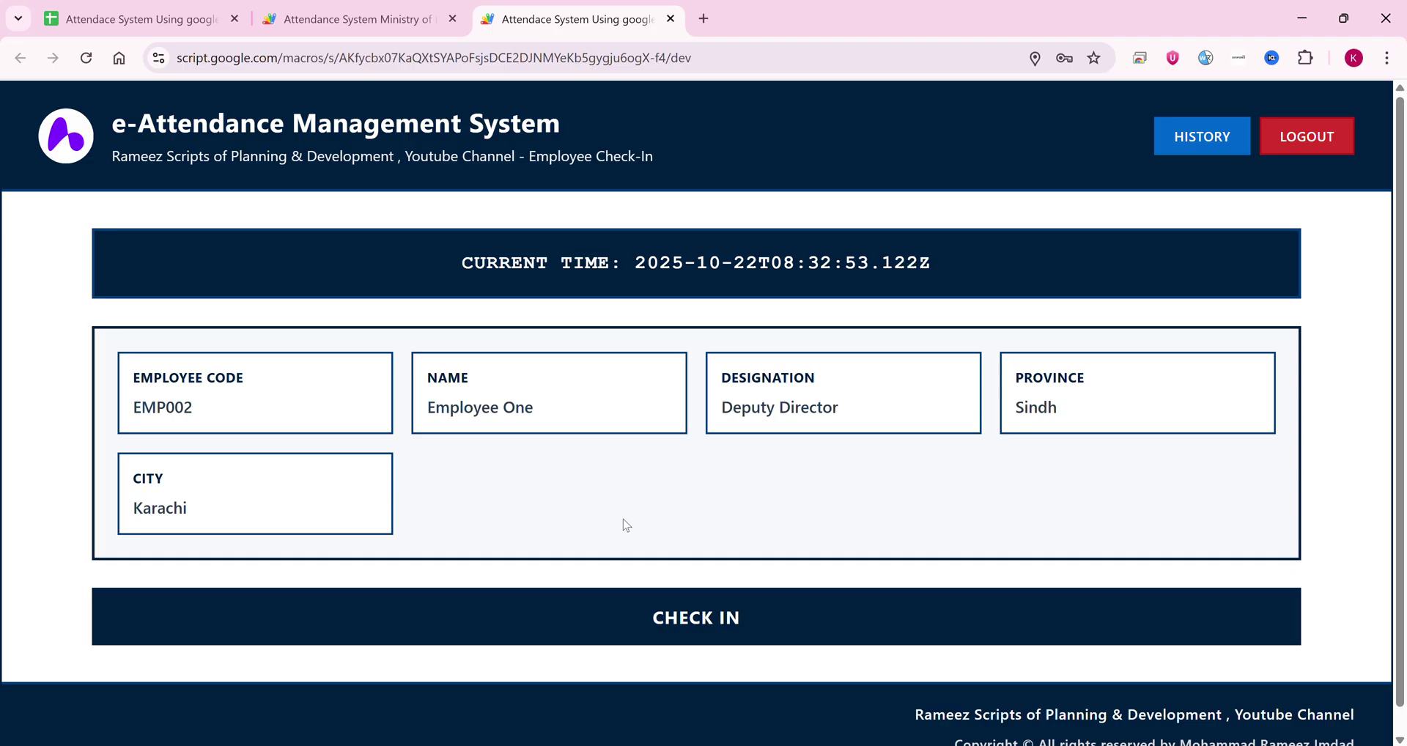
Attempt EMP002's check-in, dismiss Chrome's password prompts, and read the device-already-used error
click(710, 619)
scroll(738, 619, down, 1)
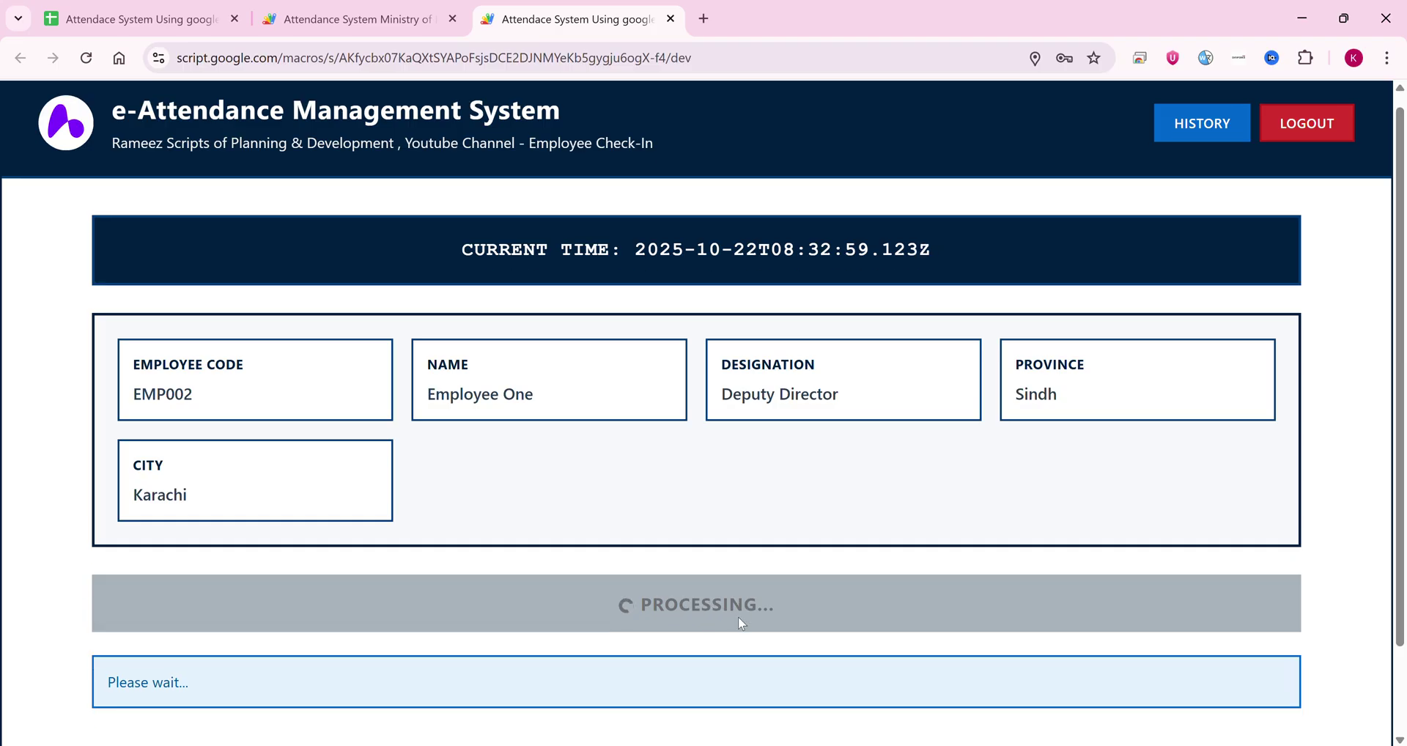
scroll(738, 617, down, 2)
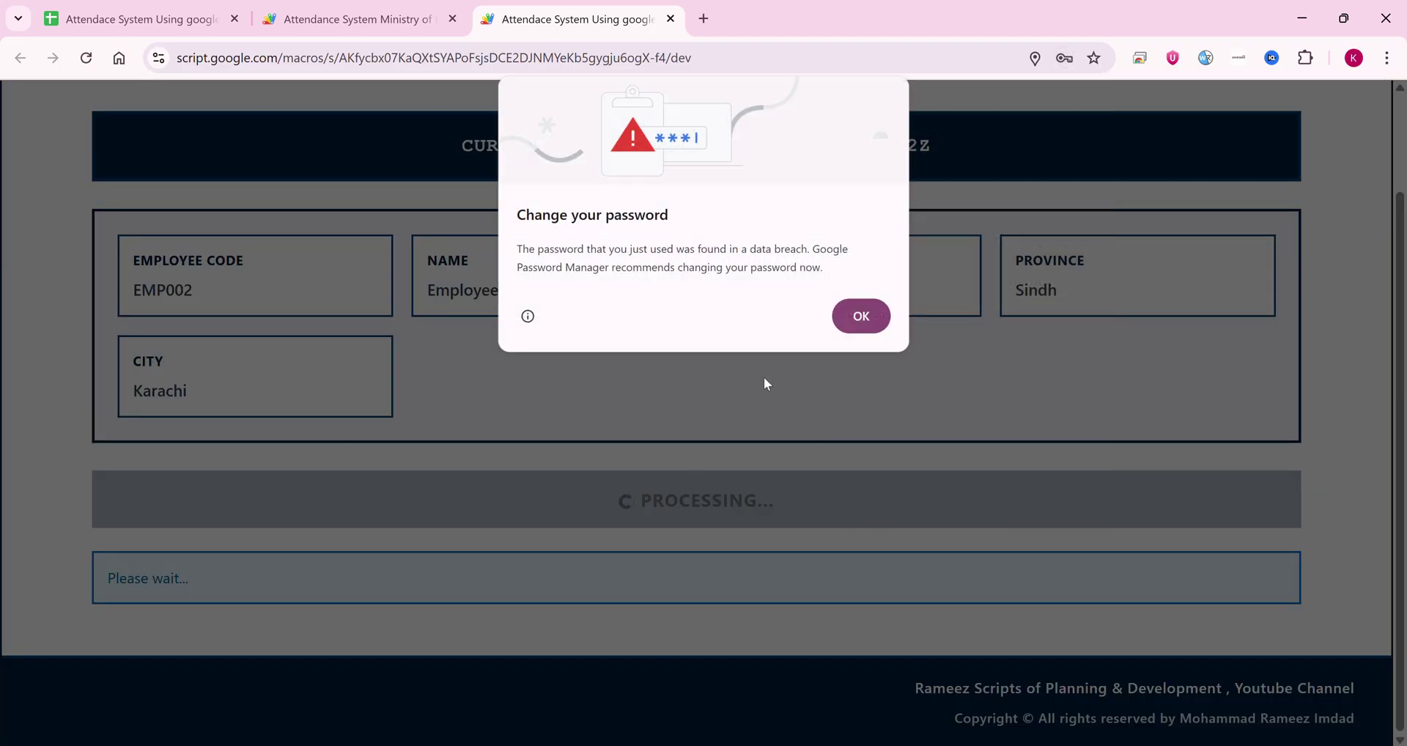
click(861, 316)
click(1061, 404)
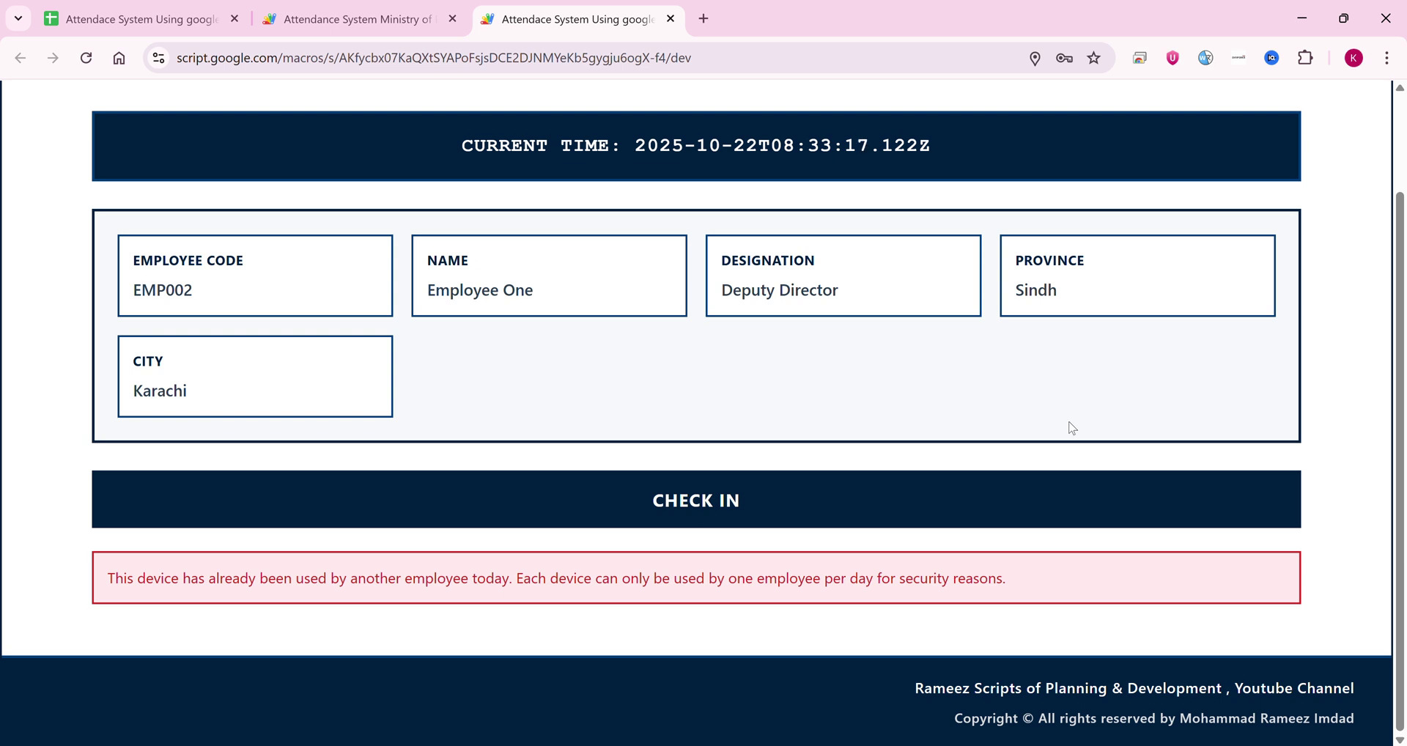
scroll(1078, 474, up, 2)
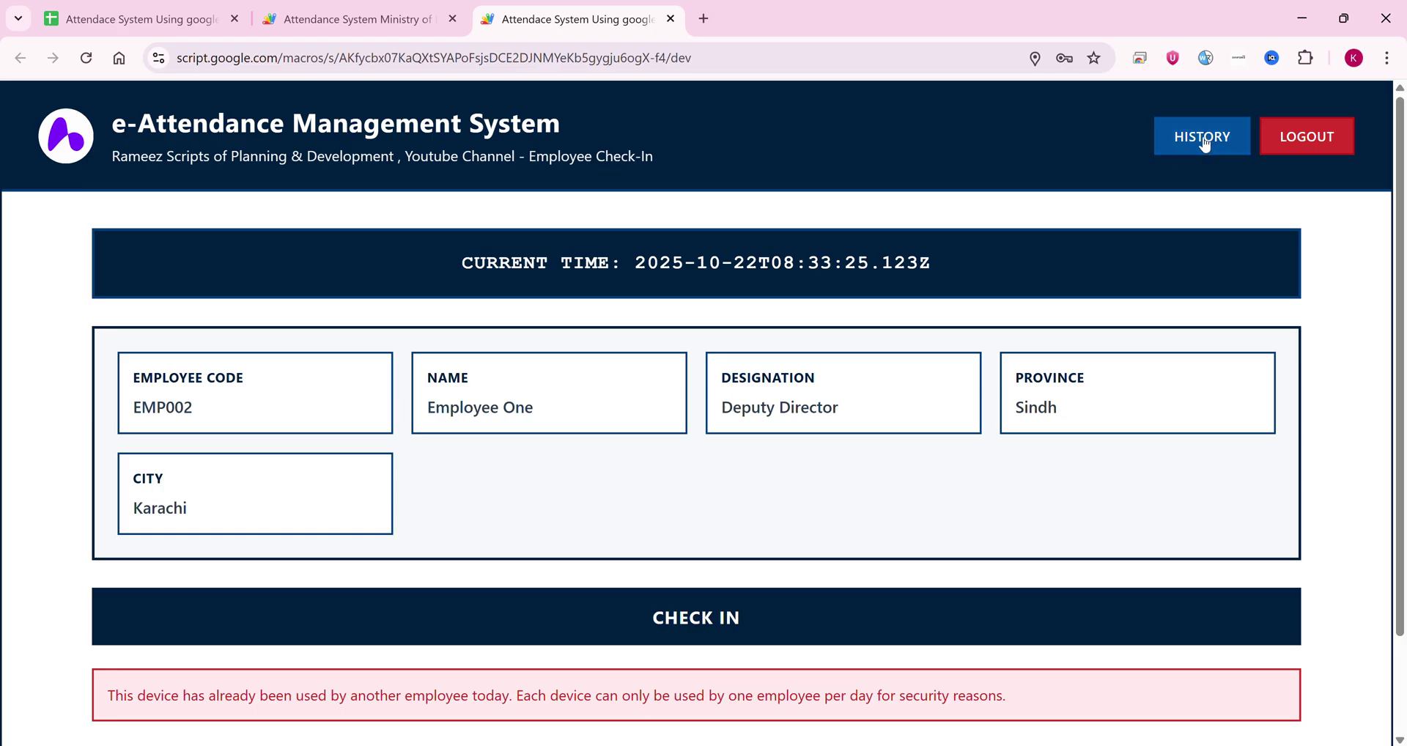
Log out of the employee account and sign in with the saved administrator login
click(1279, 147)
click(592, 344)
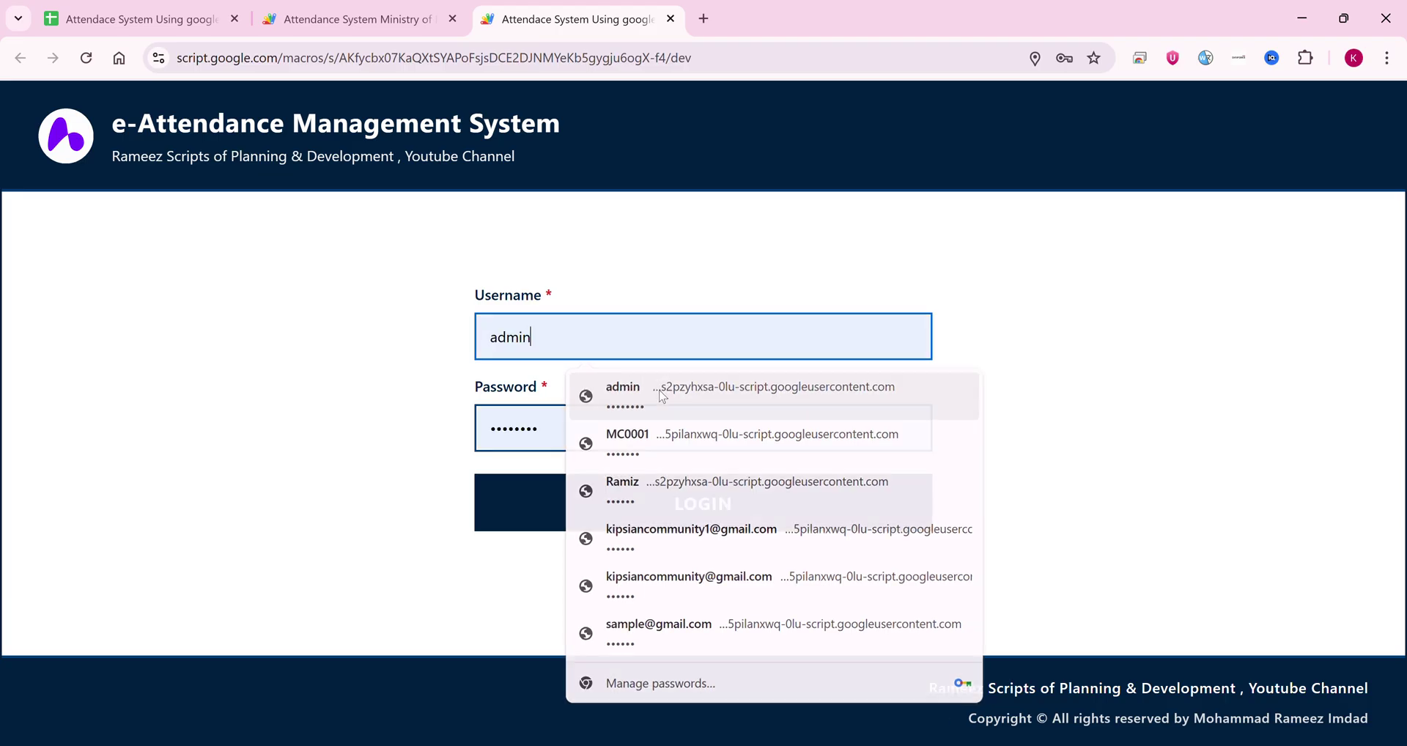
click(628, 389)
click(649, 522)
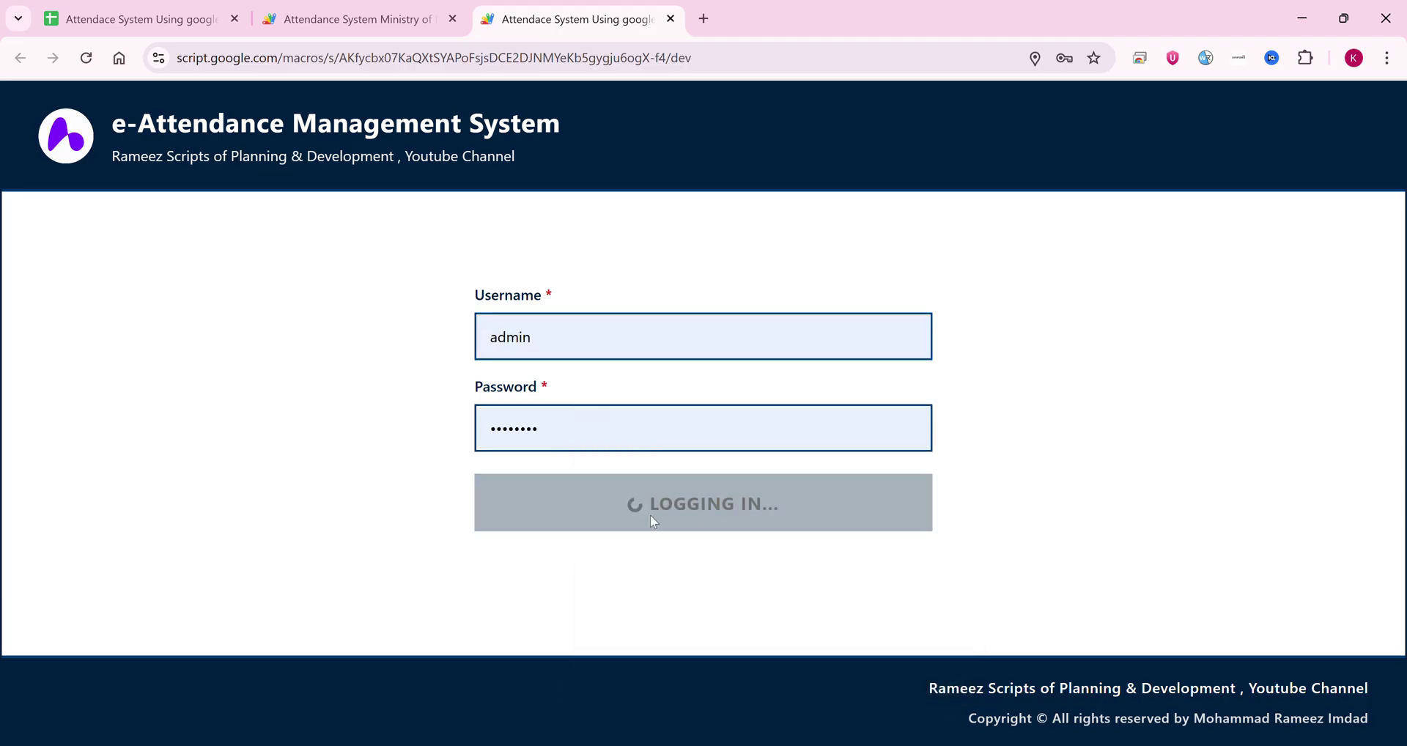
Check the Attendance sheet records in the spreadsheet, then return to the web app
click(146, 19)
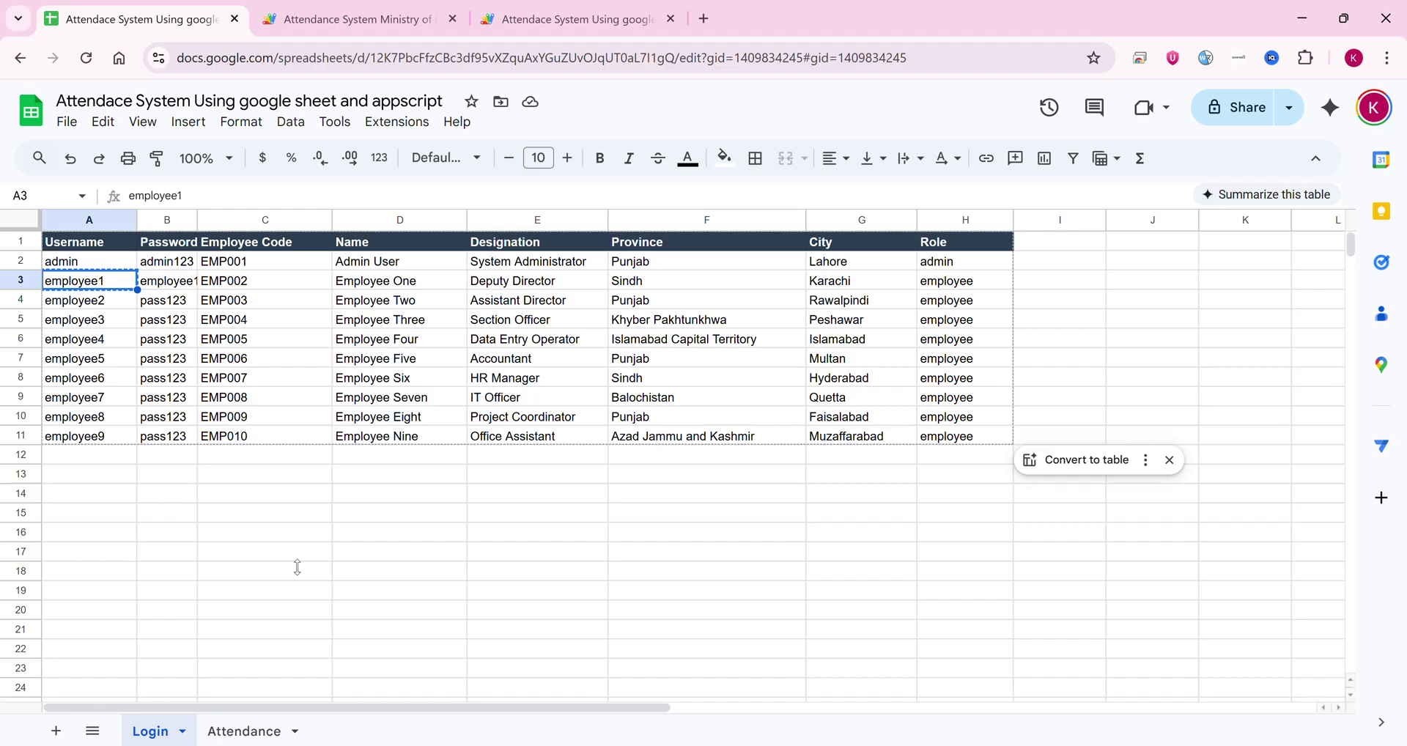
click(244, 731)
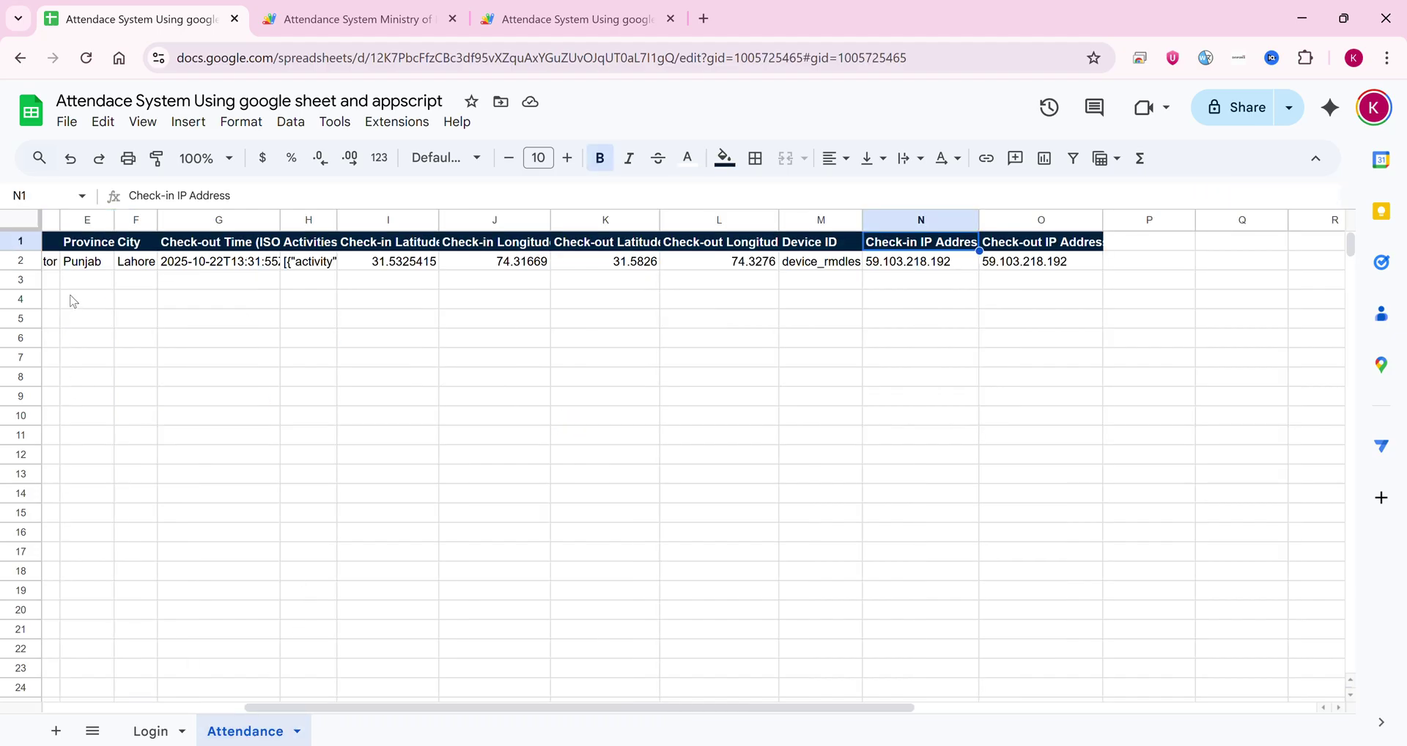
click(515, 21)
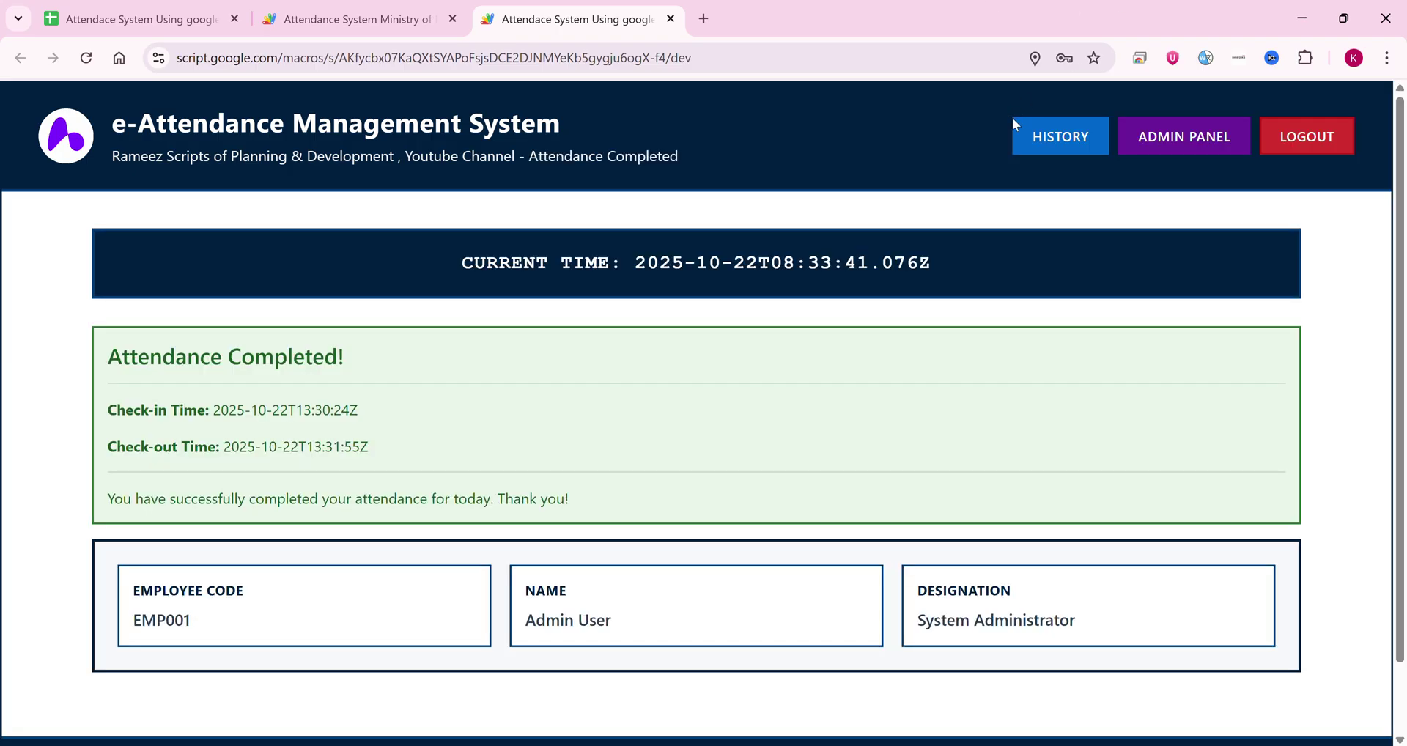
click(1055, 141)
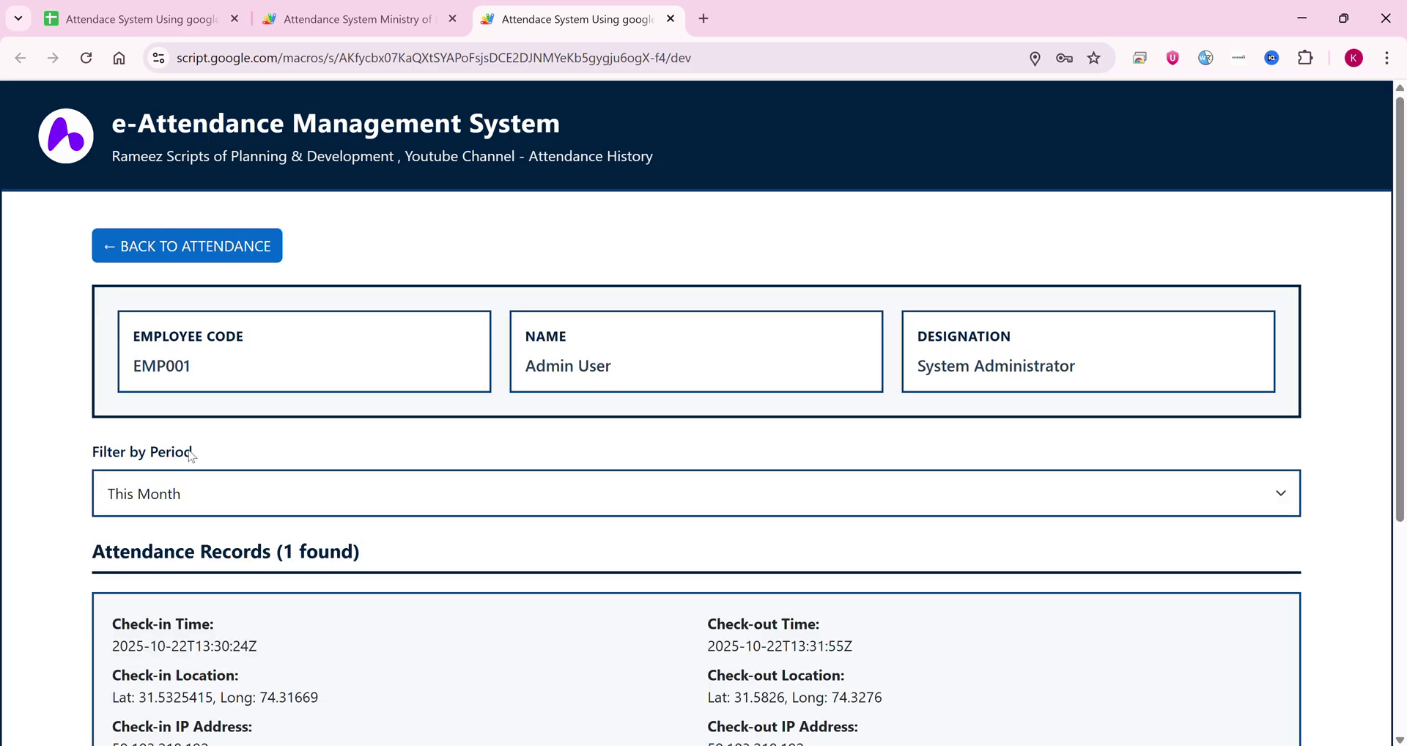
drag(192, 456, 51, 455)
scroll(110, 447, down, 4)
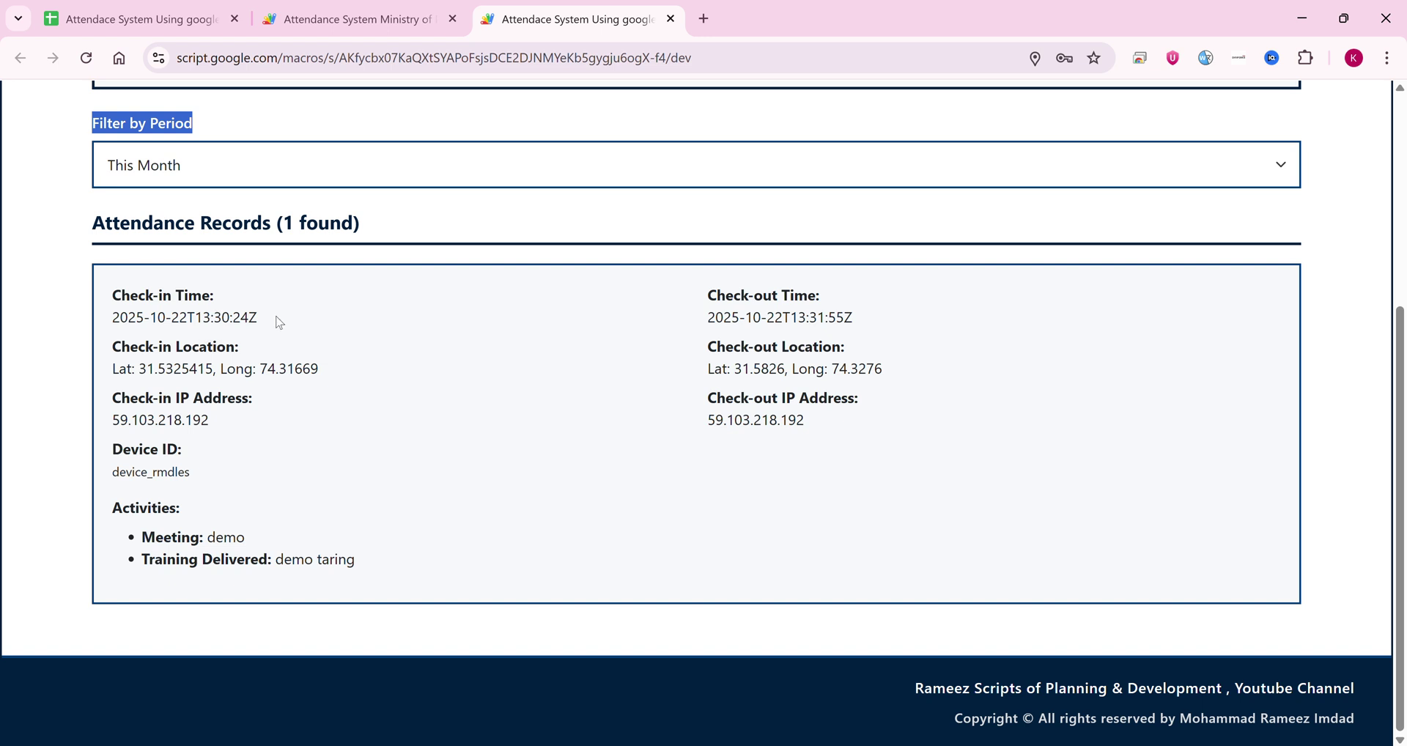
drag(279, 323, 81, 323)
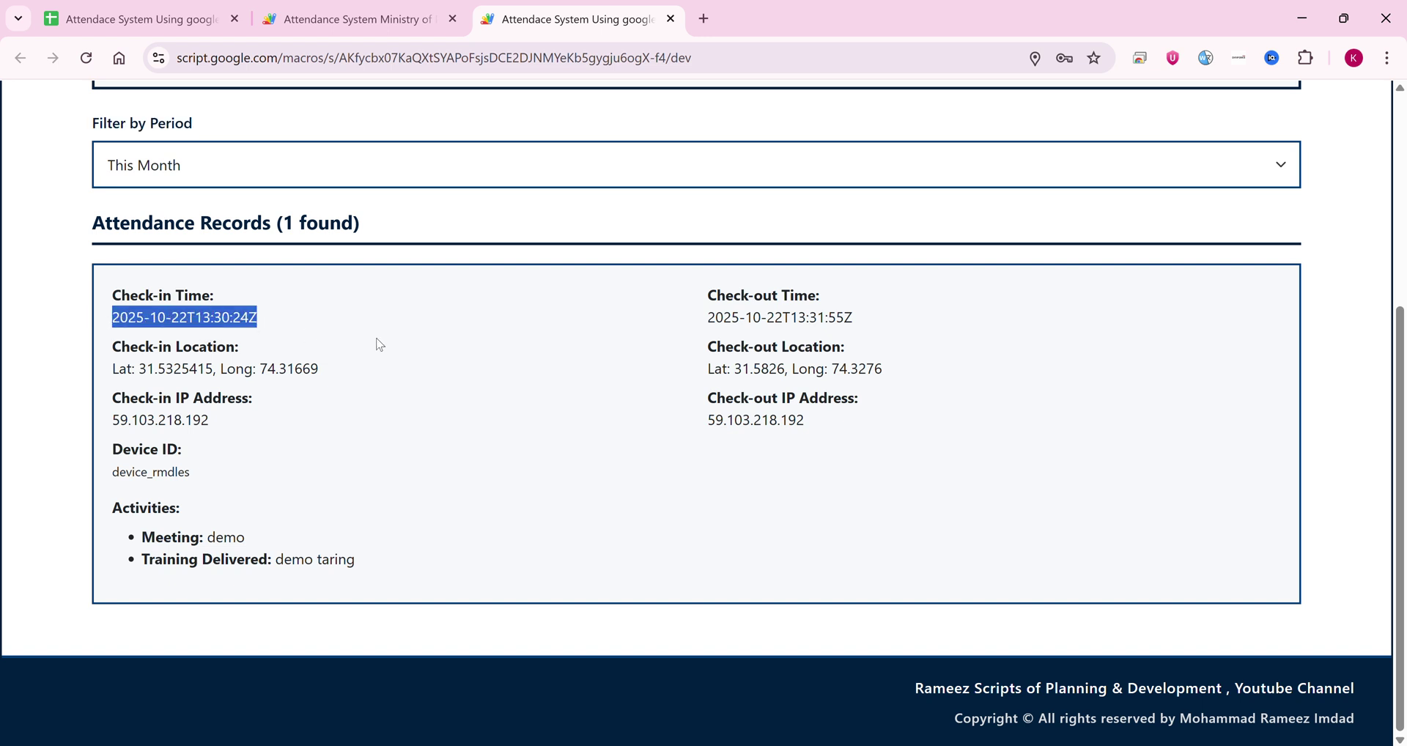
click(195, 175)
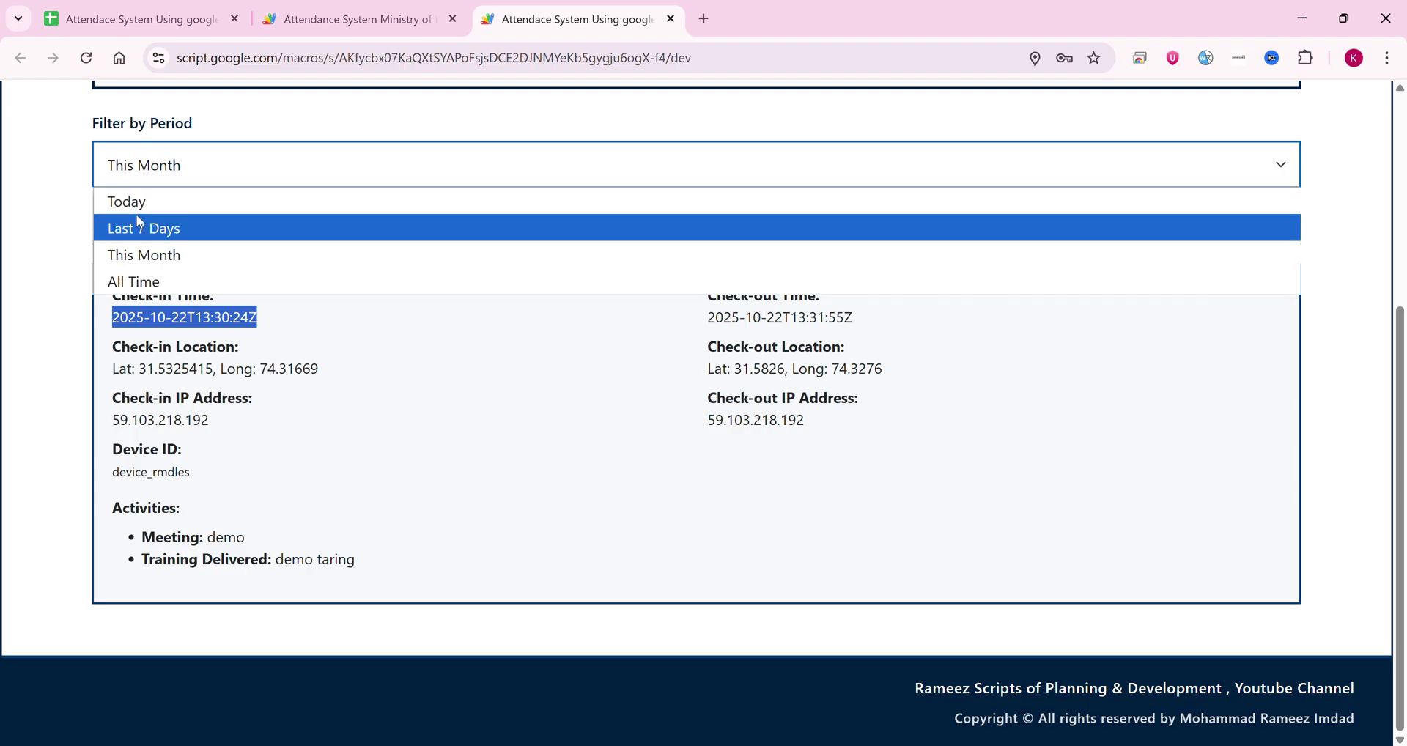
click(141, 205)
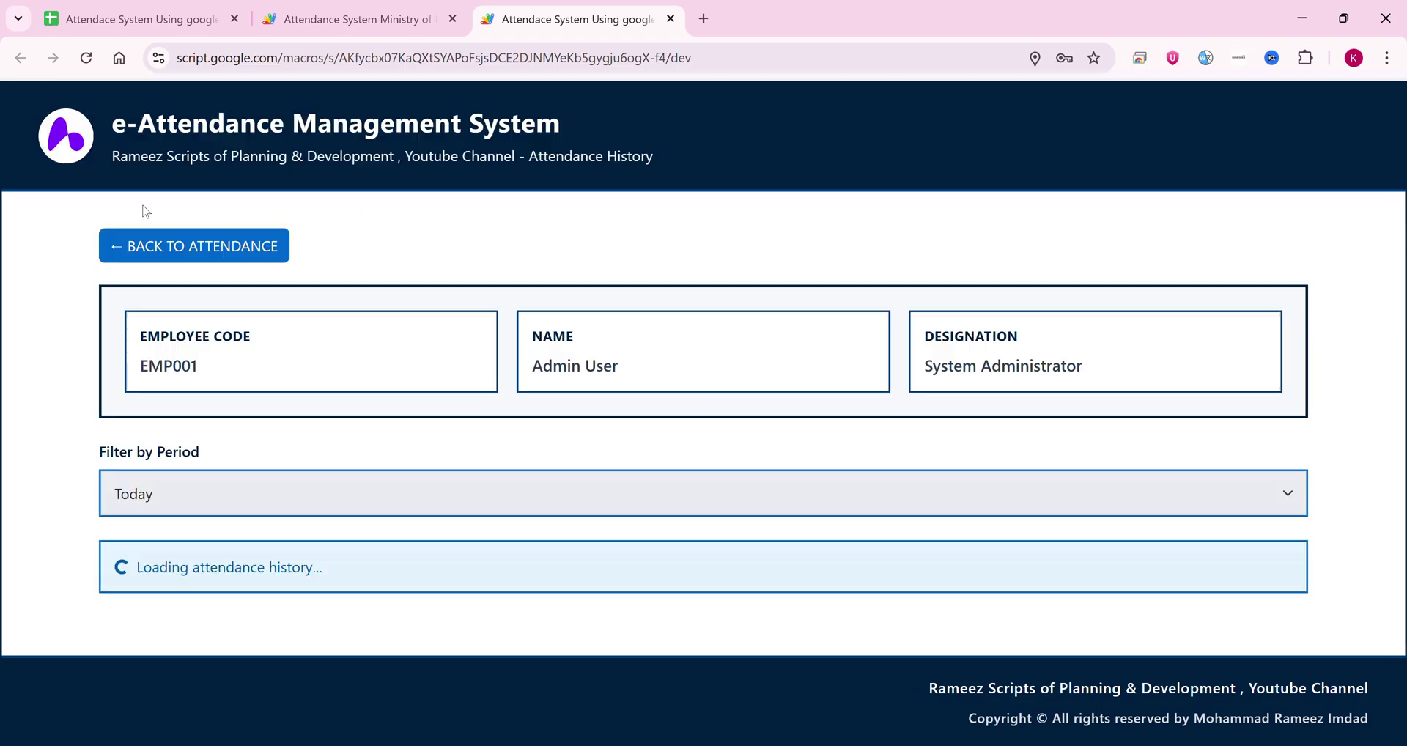
click(146, 509)
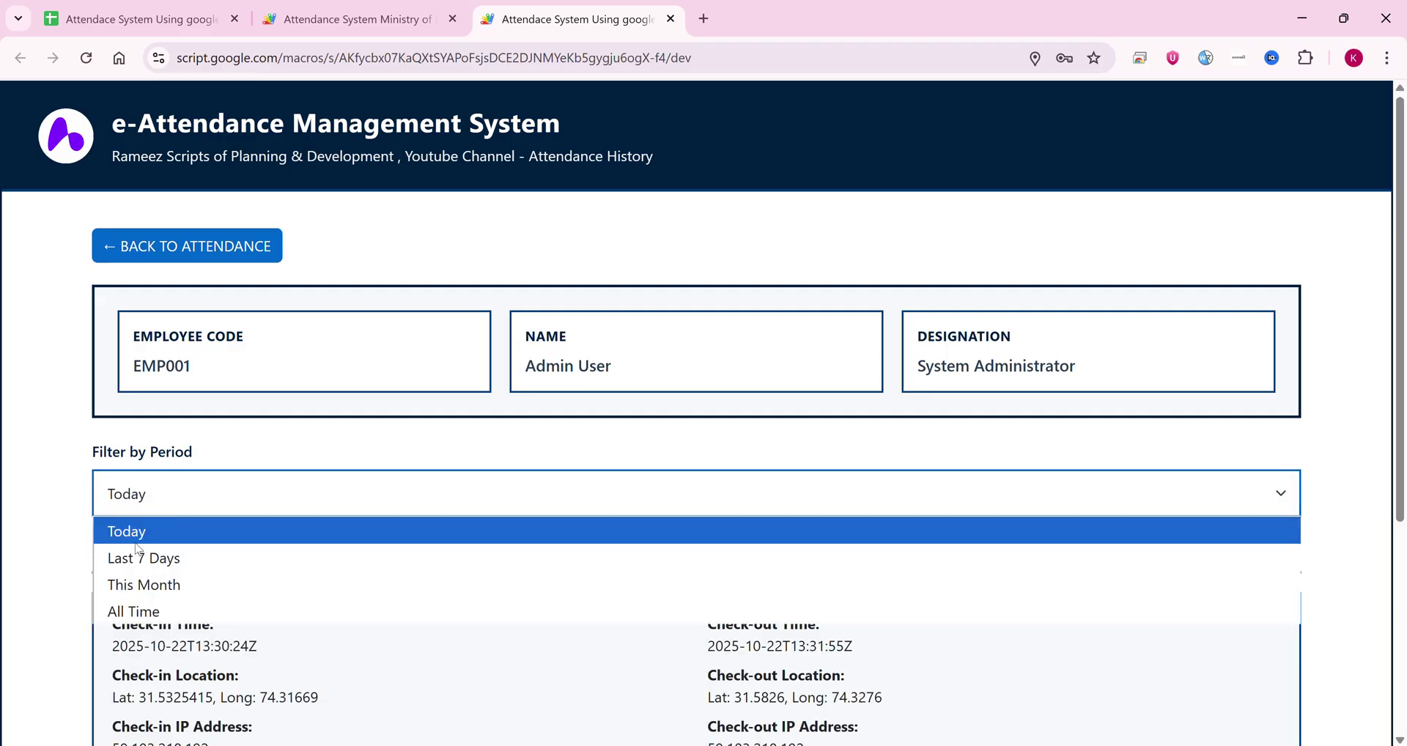
click(58, 483)
click(157, 258)
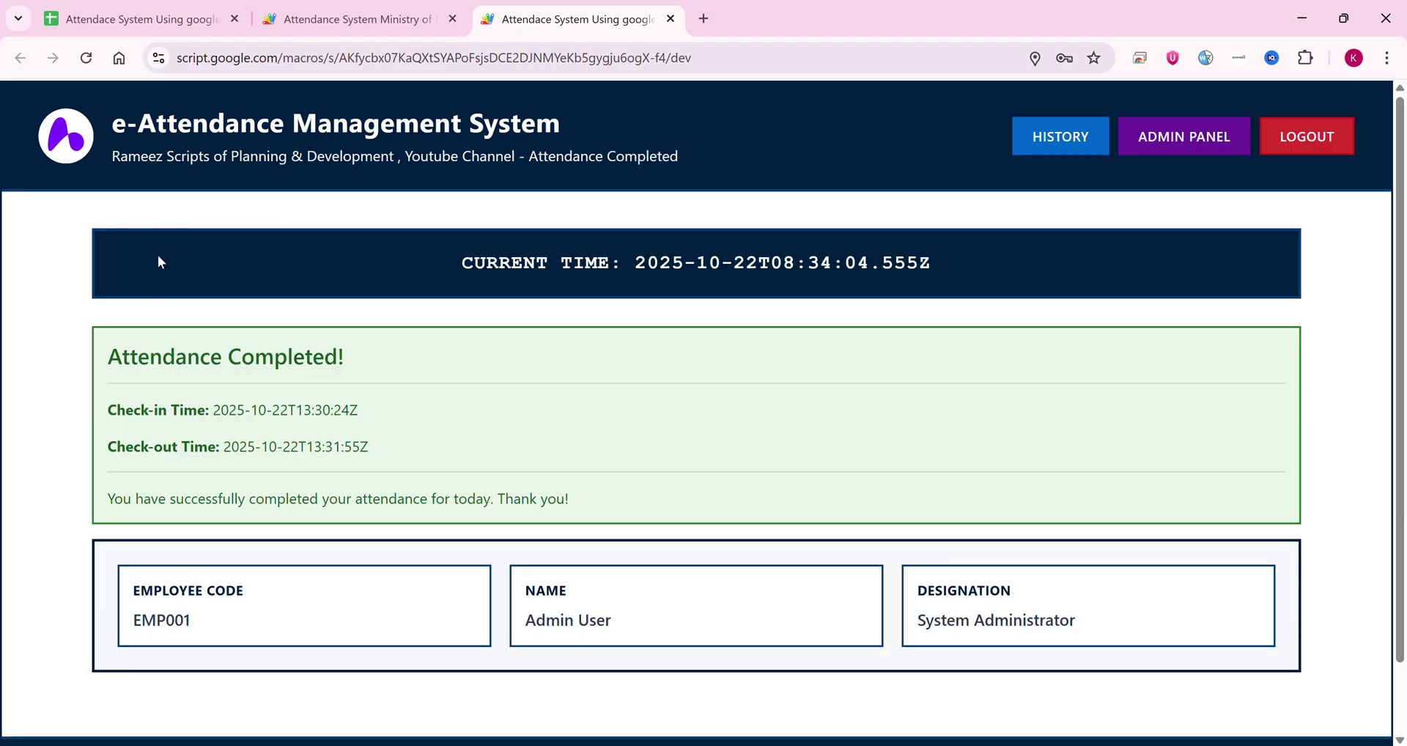
Open the Admin Panel's User Management table, browse the 10 users, and copy the fifth employee's username
click(1203, 128)
scroll(940, 326, down, 2)
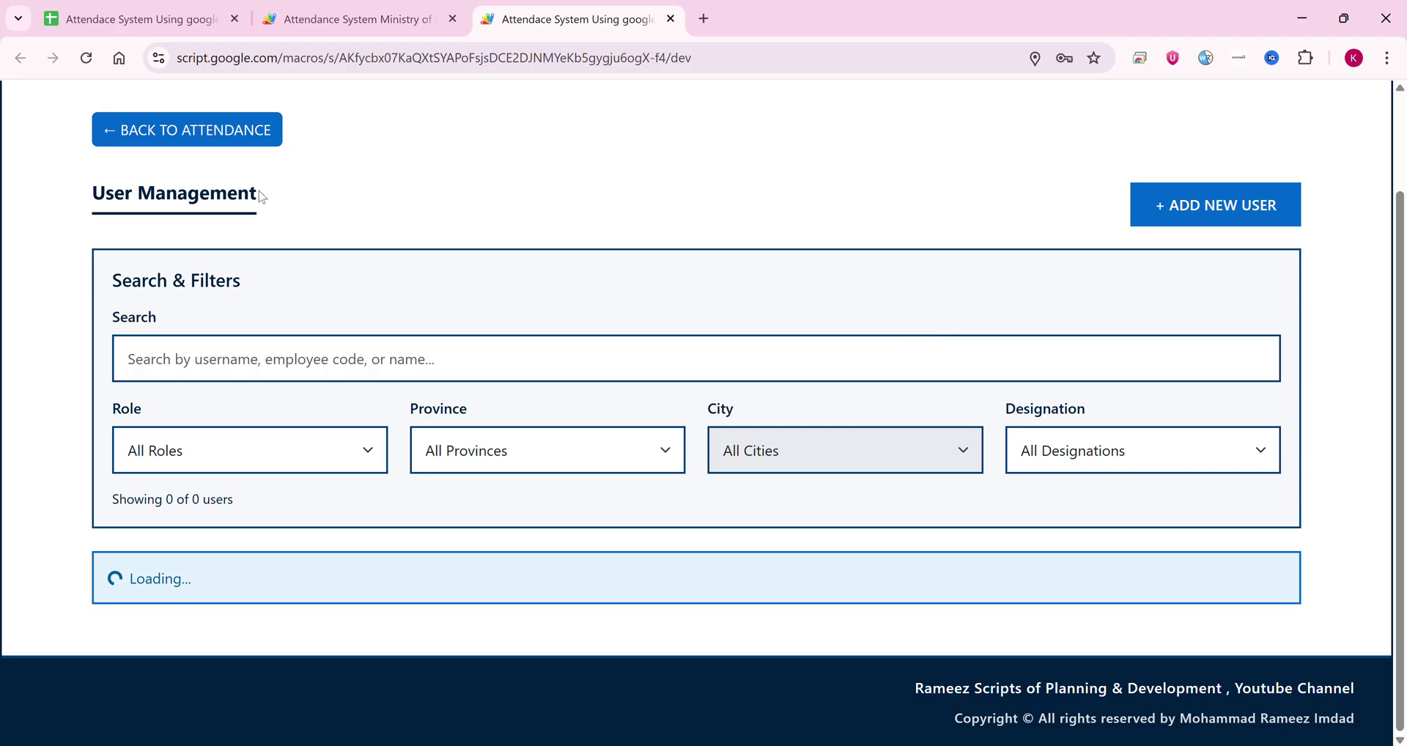
scroll(275, 209, down, 6)
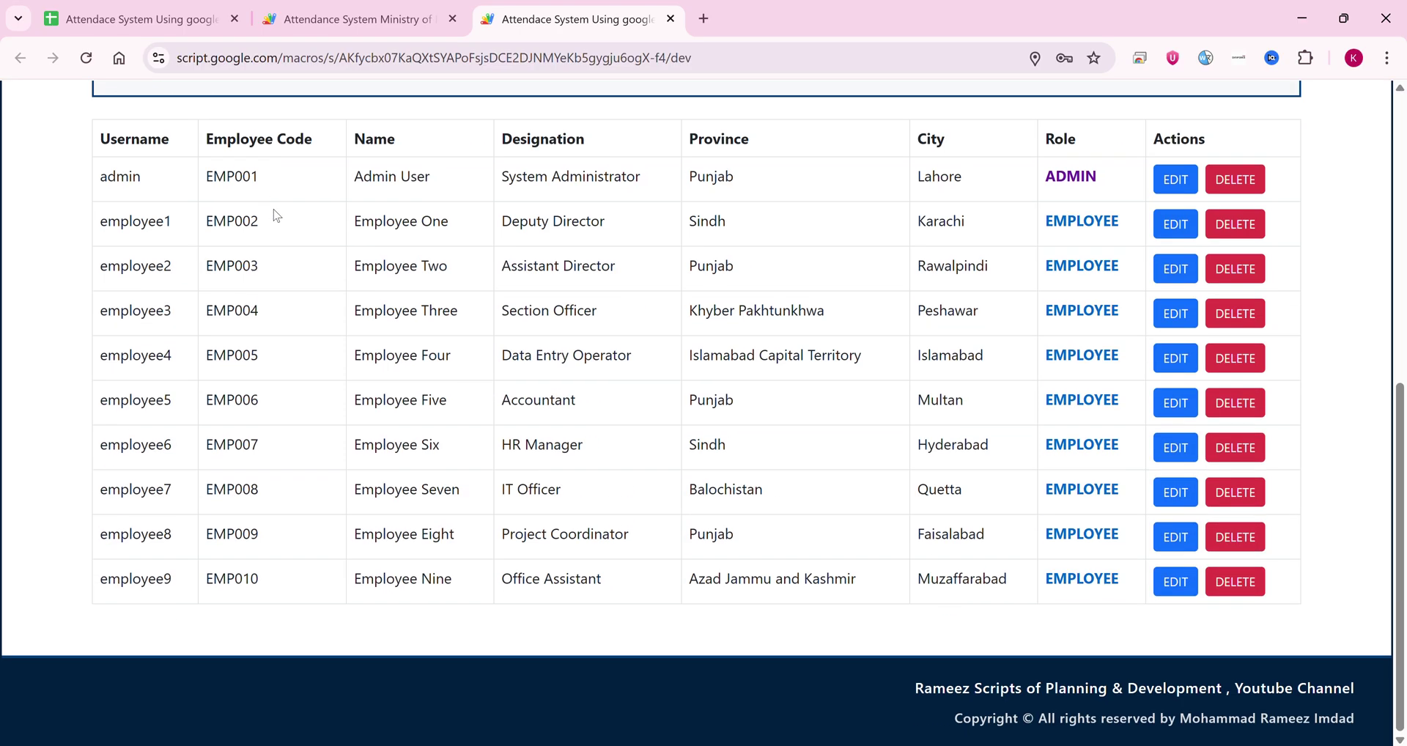
scroll(440, 374, up, 3)
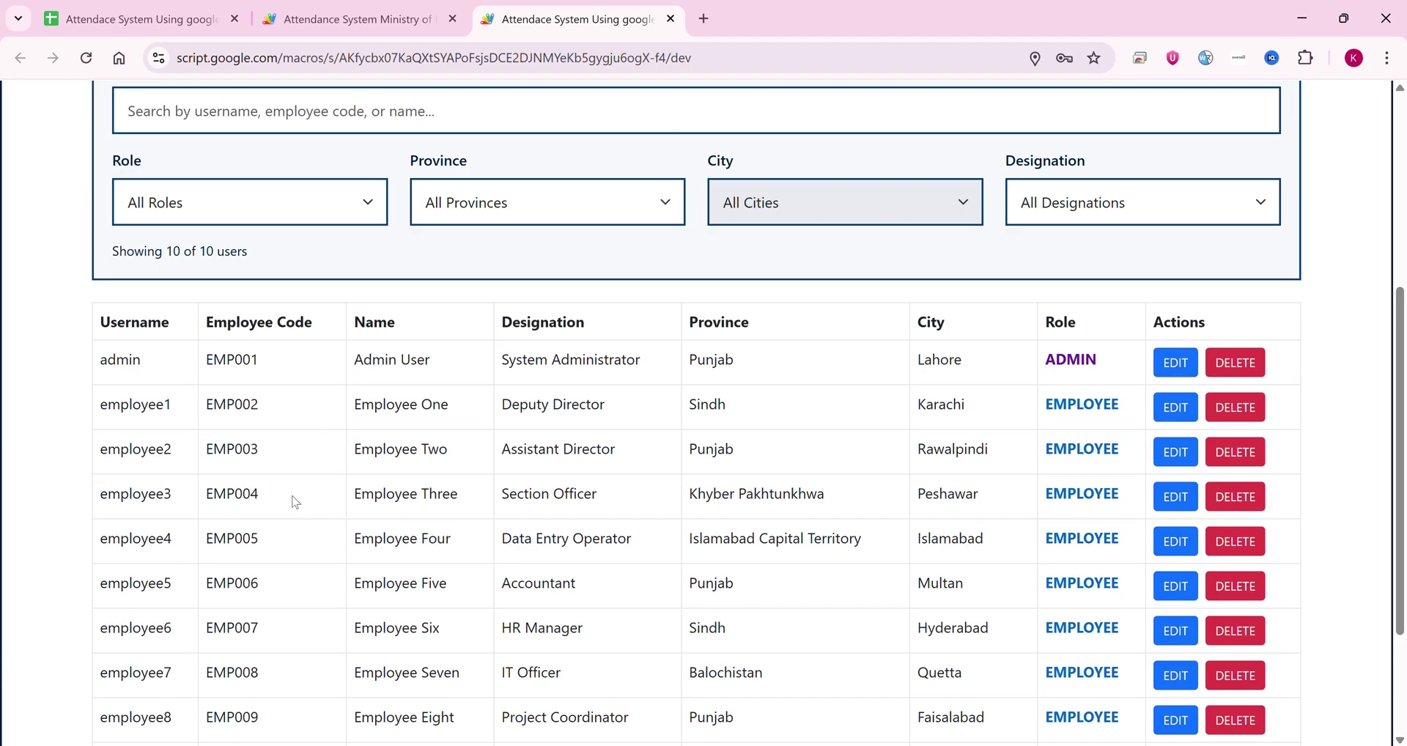
drag(176, 590, 103, 586)
click(174, 602)
drag(172, 495, 101, 499)
drag(173, 583, 108, 580)
key(ctrl+c)
Search the user list for employee5, then clear the search to show all users
scroll(108, 581, up, 4)
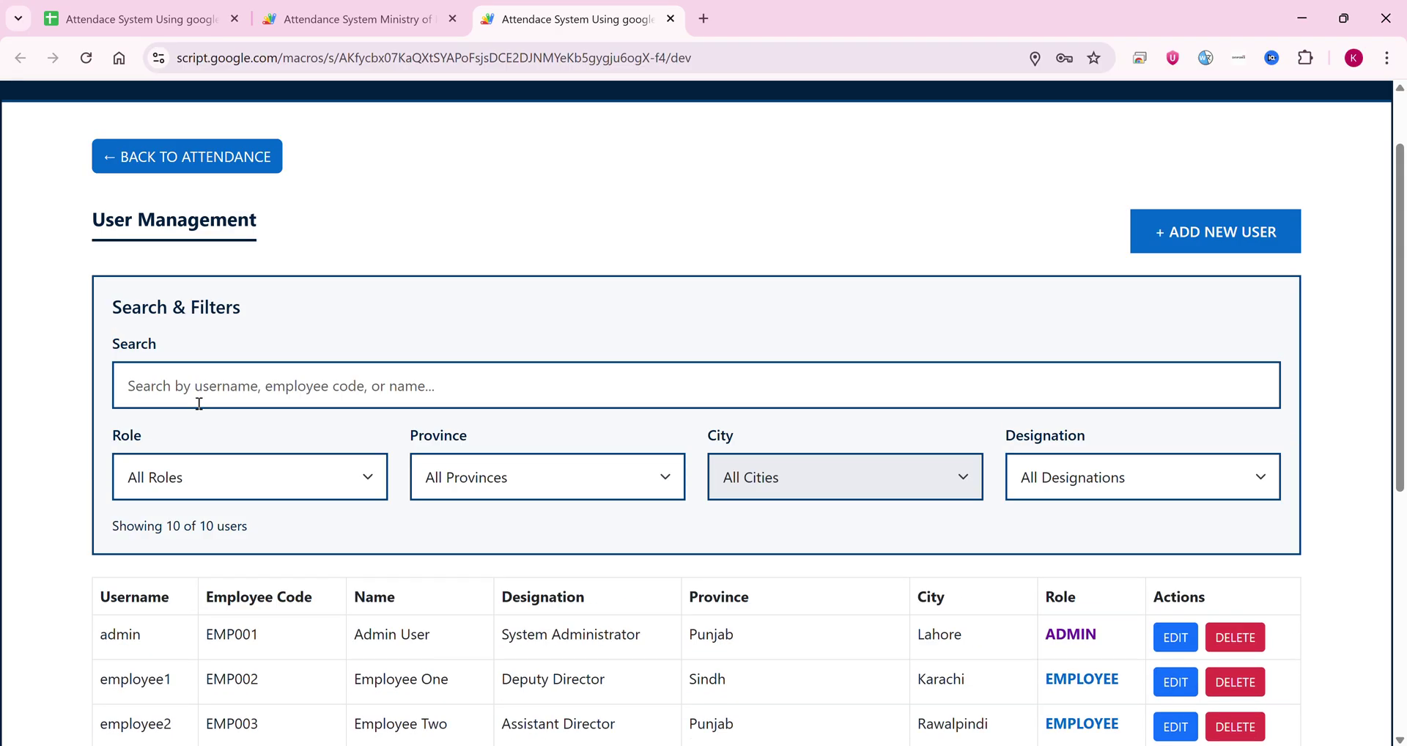
click(192, 386)
key(ctrl+v)
scroll(396, 517, down, 1)
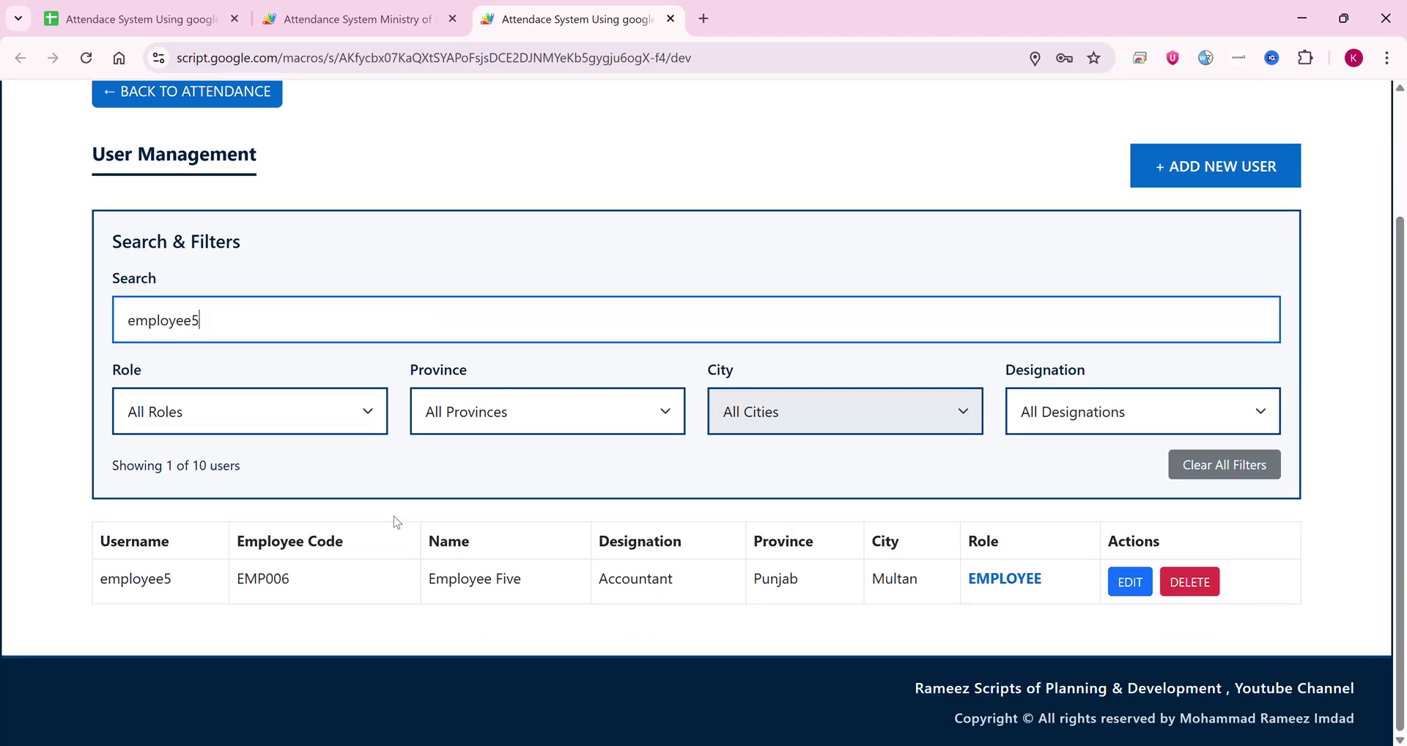
drag(220, 323, 108, 337)
key(BackSpace)
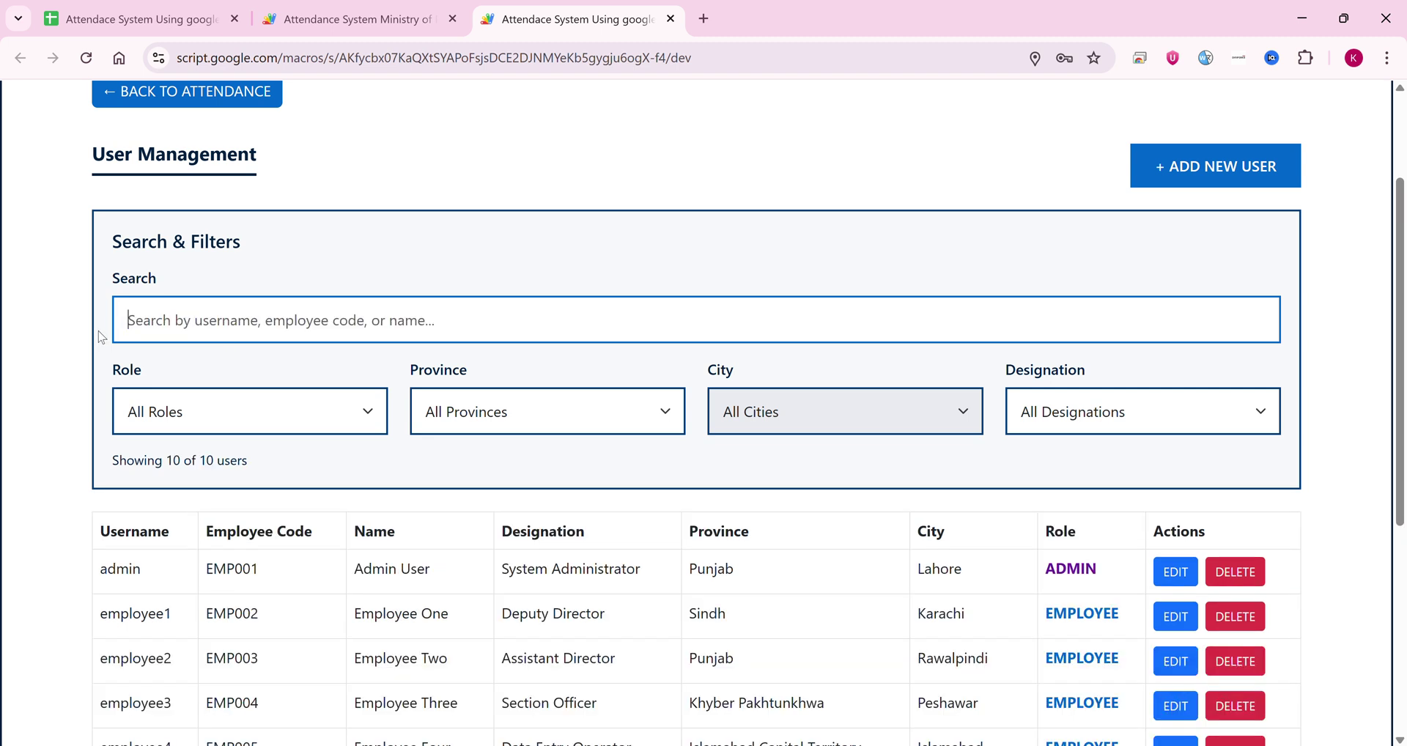
Try the Role filter with Admin, then Employee, then reset it to all roles
click(220, 412)
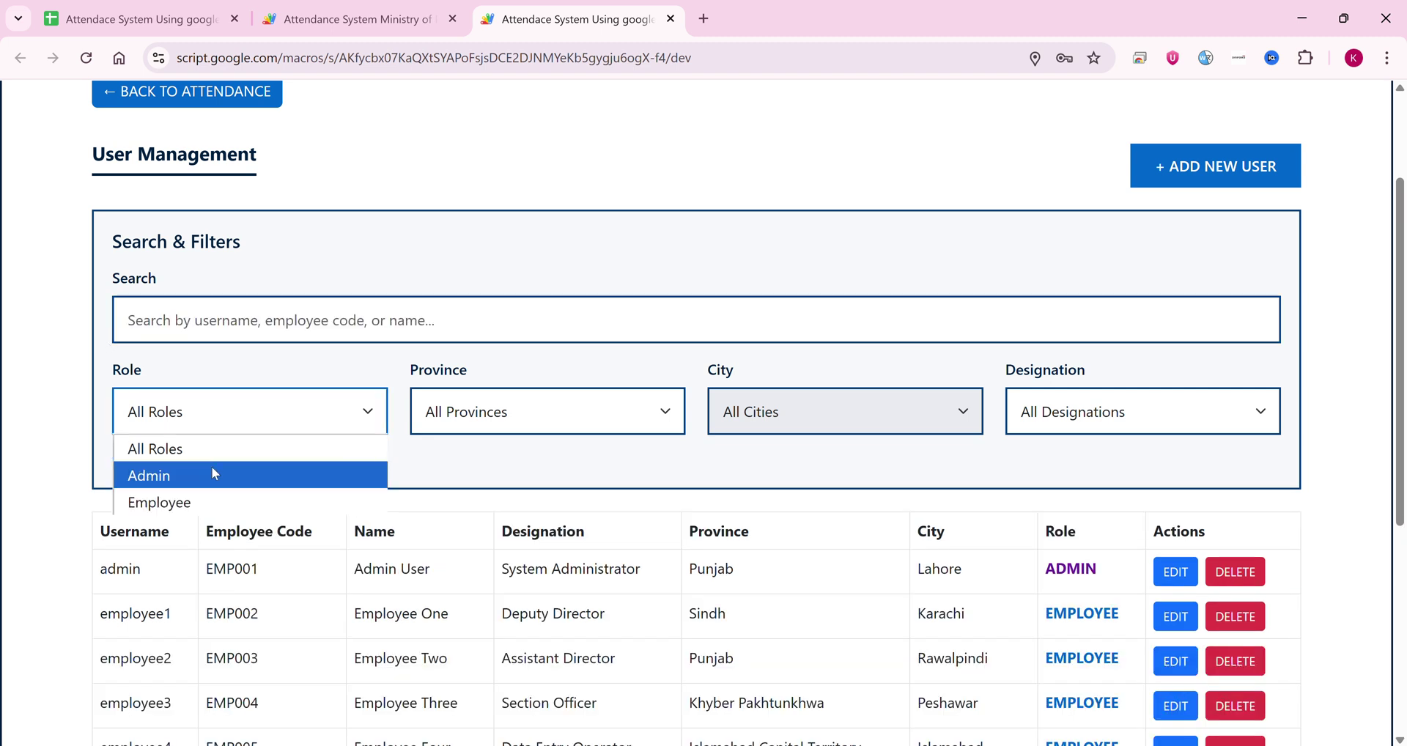
click(211, 475)
click(220, 414)
click(180, 502)
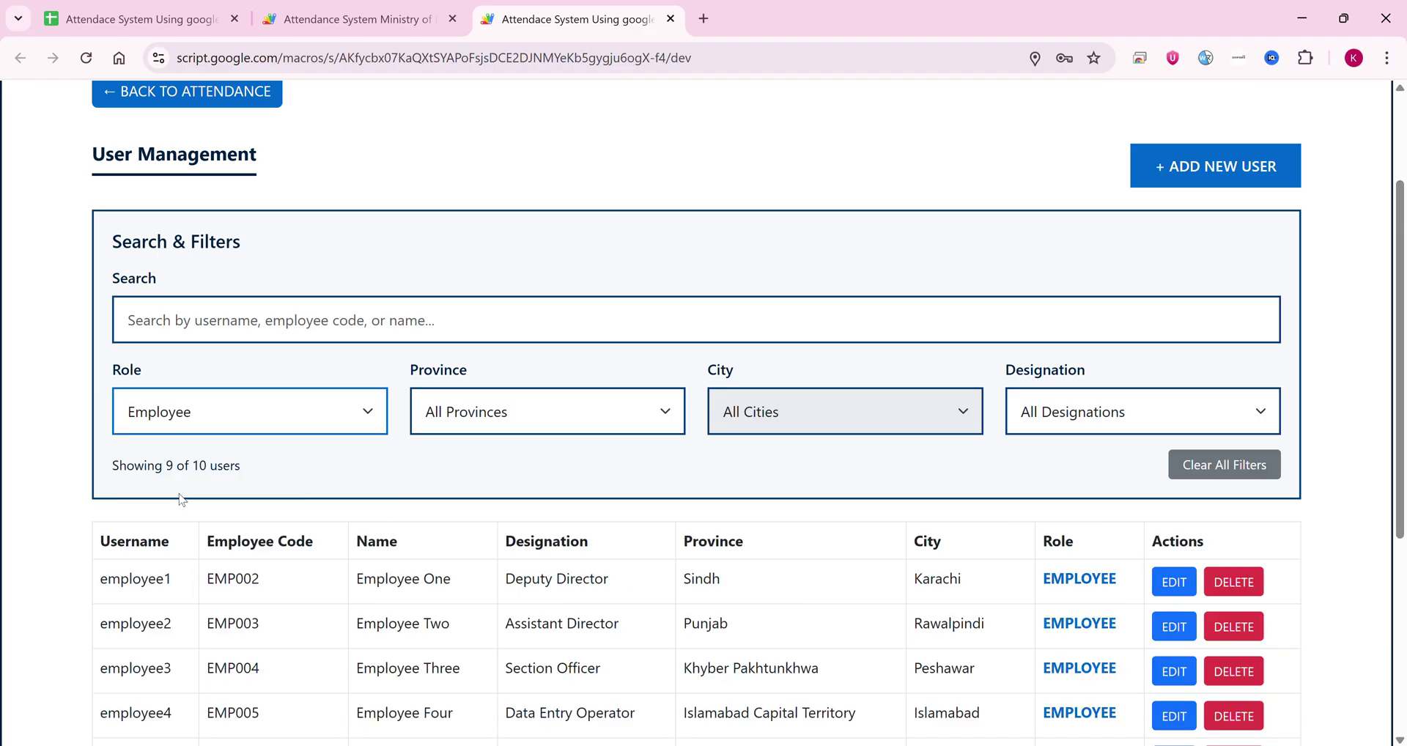
click(224, 428)
click(217, 449)
Filter by Punjab province, reset it, reapply Punjab and browse its city list
click(496, 416)
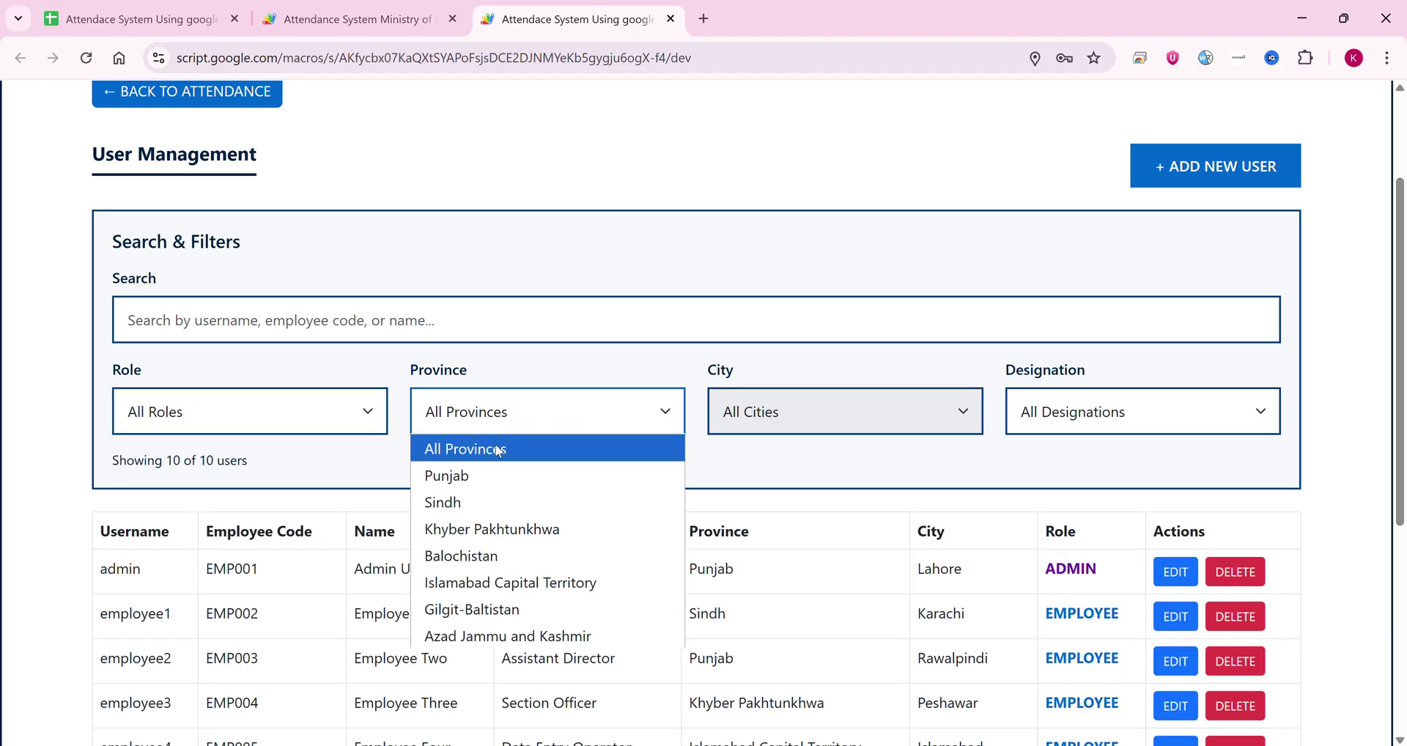
click(497, 477)
click(496, 411)
click(477, 448)
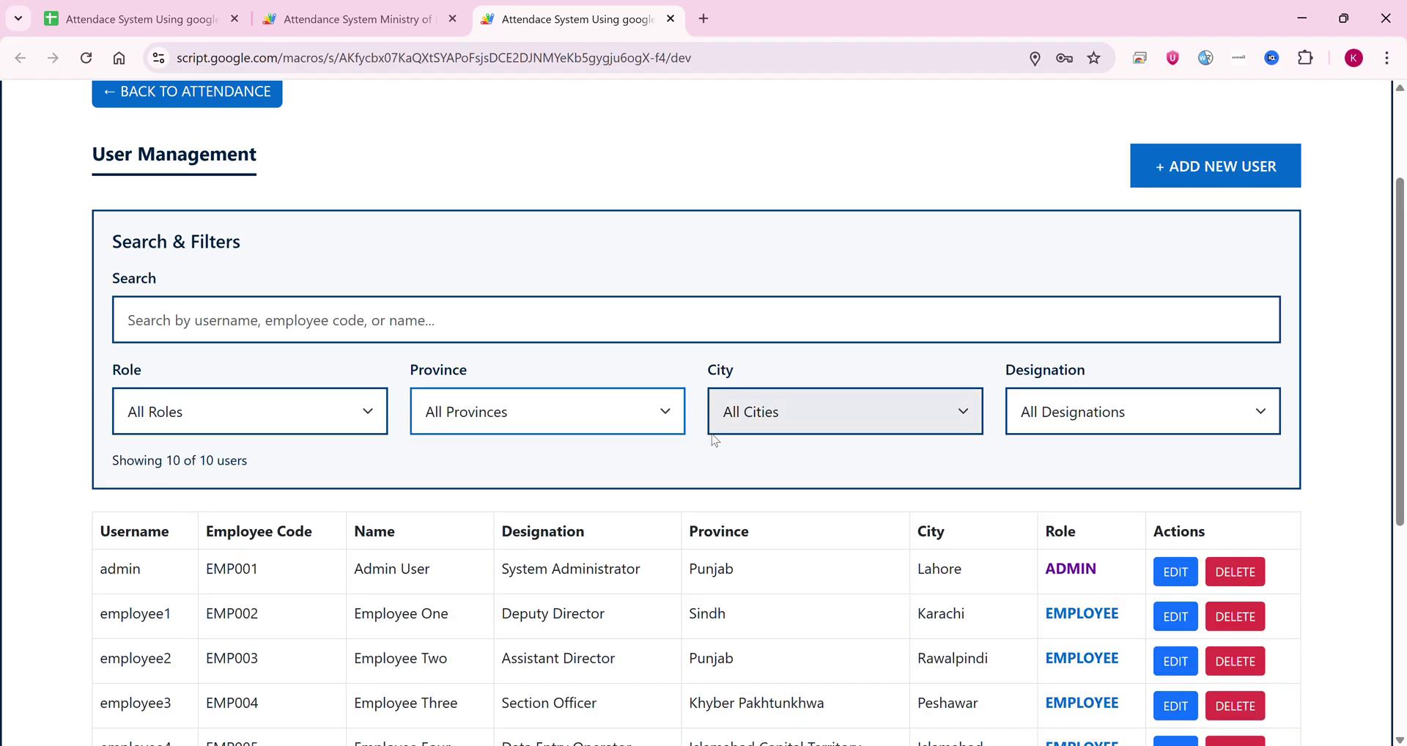
click(557, 422)
click(460, 477)
click(817, 429)
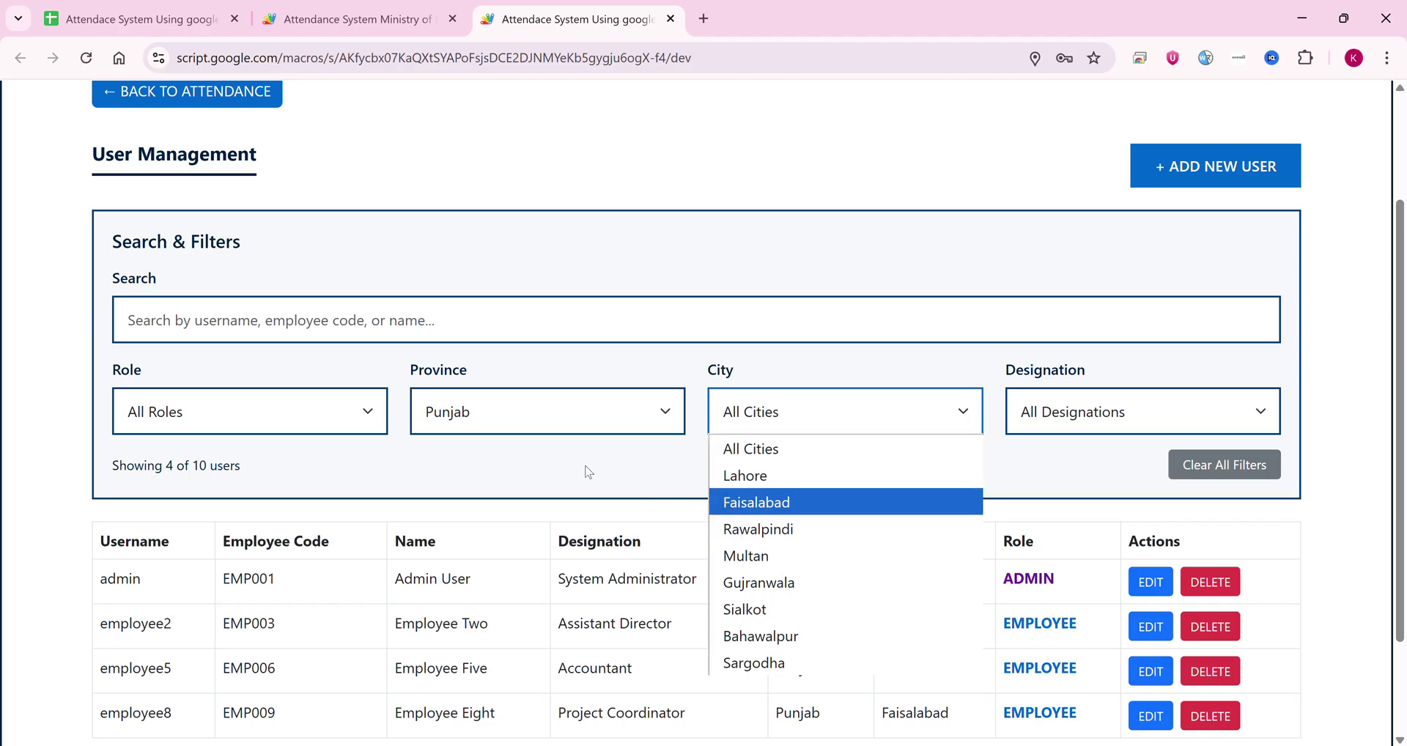
click(568, 432)
Set the Province filter to Sindh and view its city list
click(567, 434)
click(513, 503)
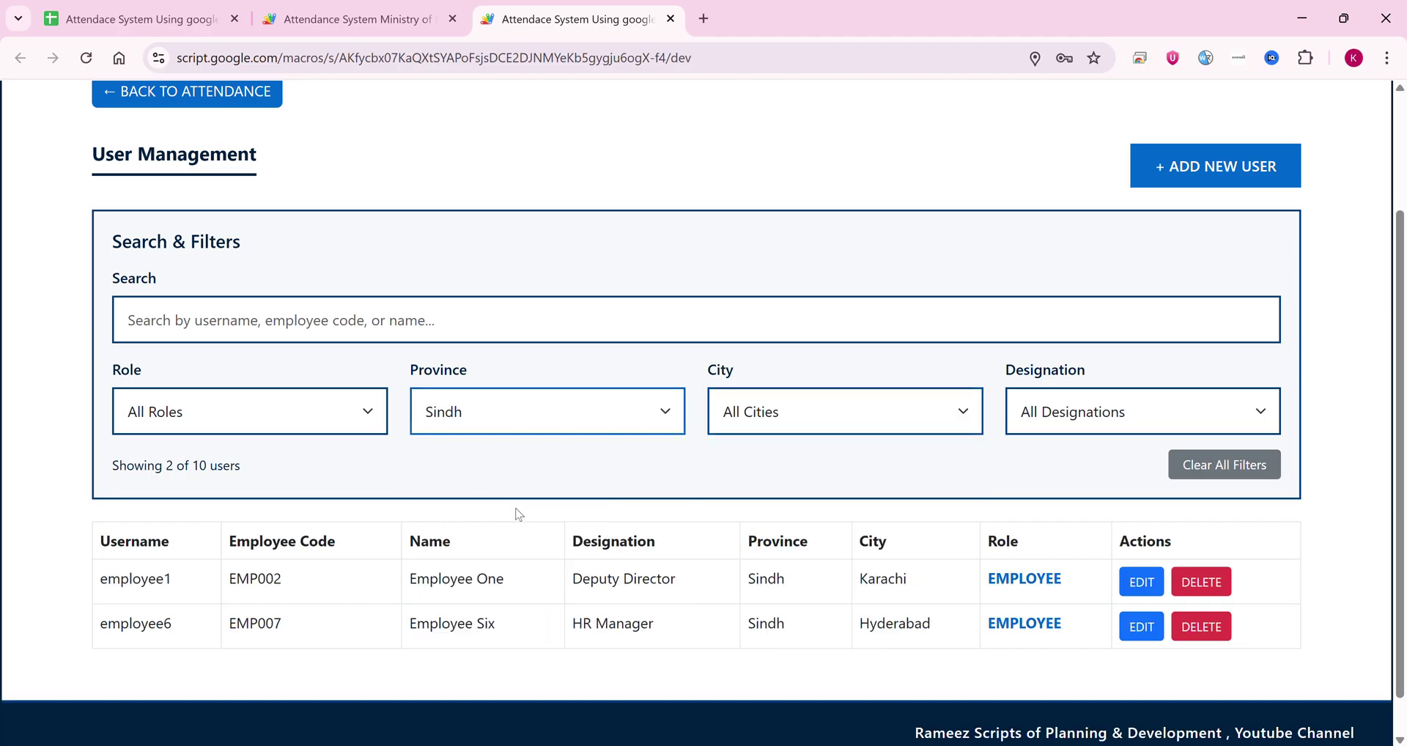
click(715, 433)
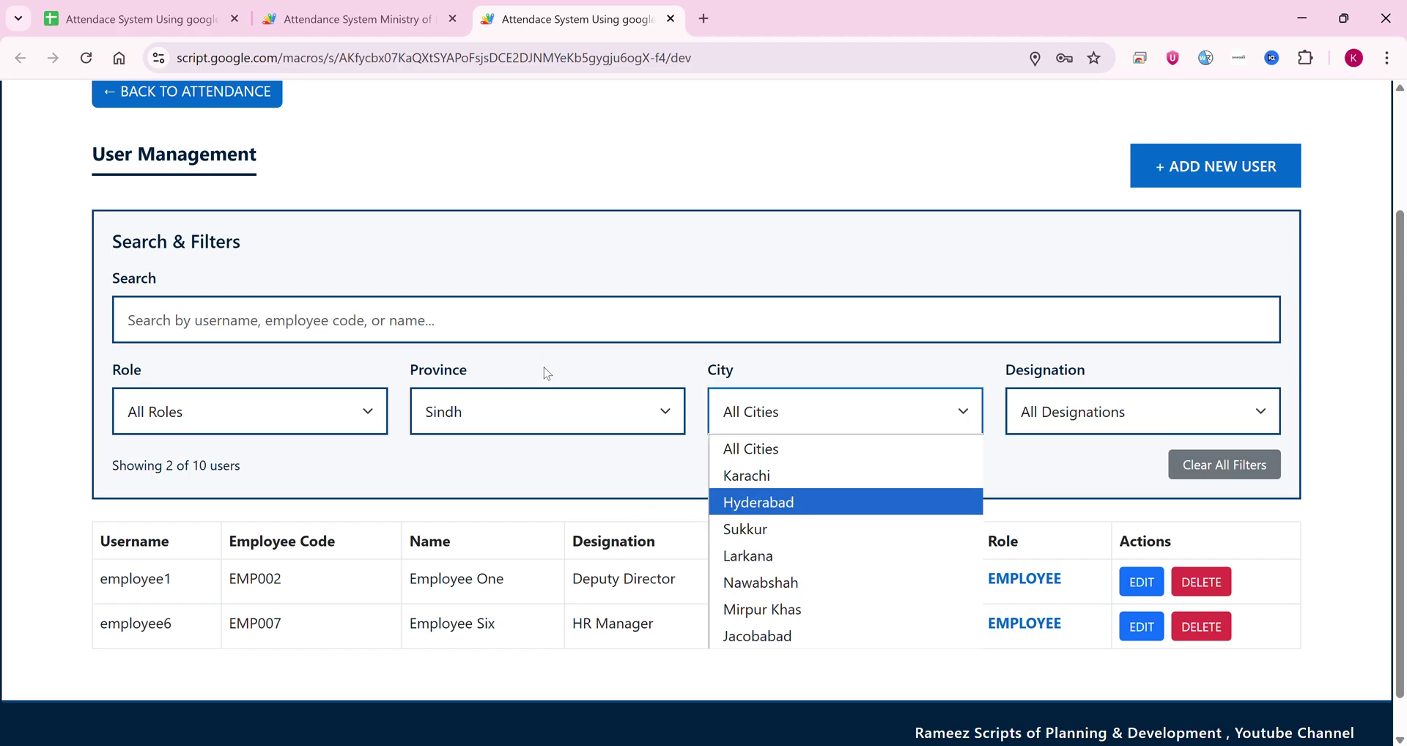
Try the System Administrator designation filter, then reset it to all designations
click(1120, 429)
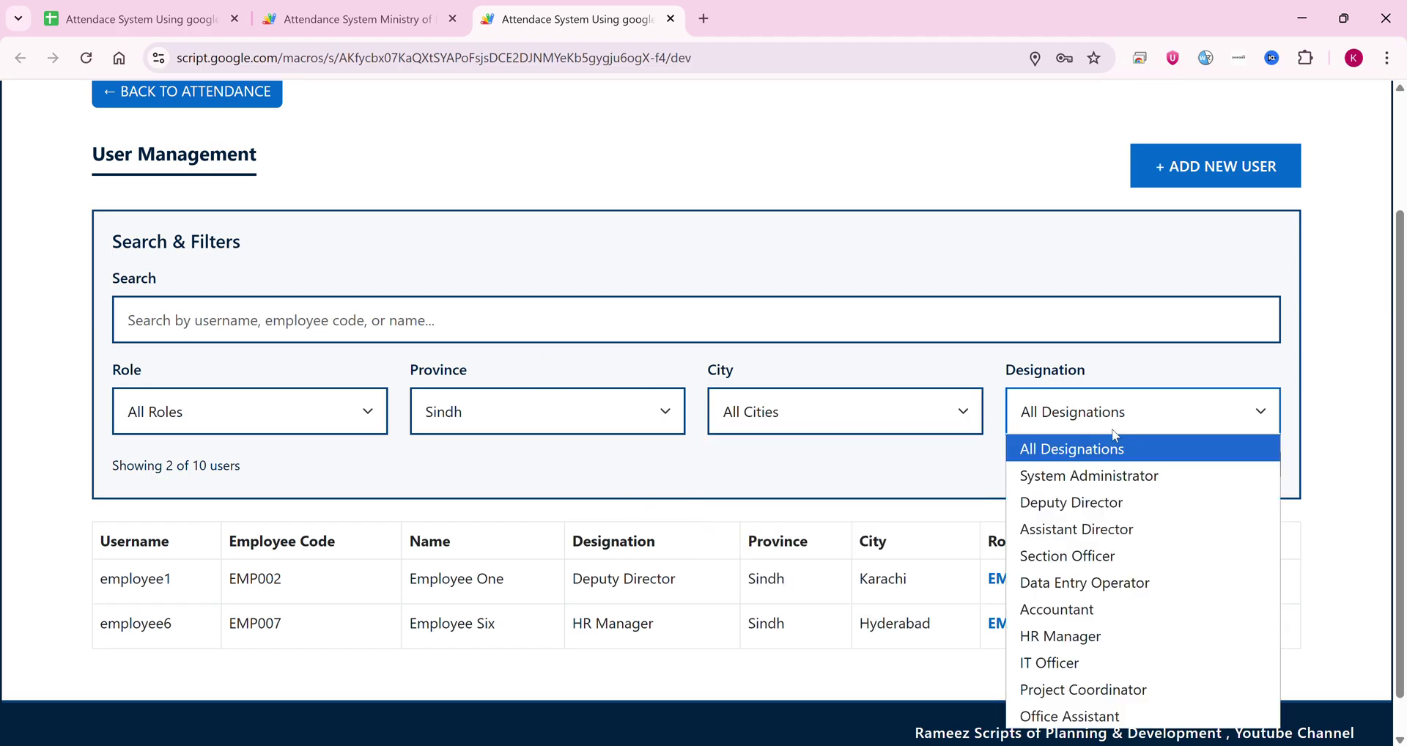
click(1088, 478)
click(1086, 412)
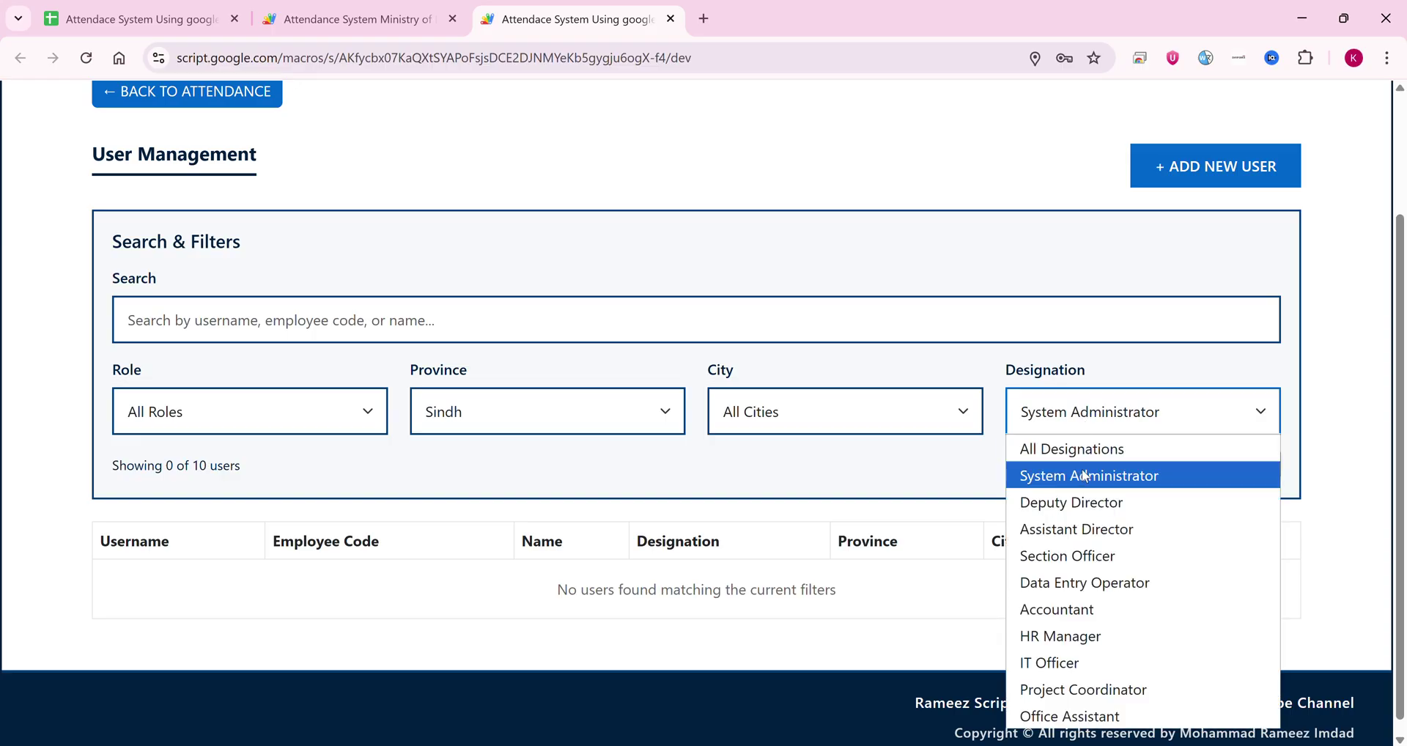
click(1090, 450)
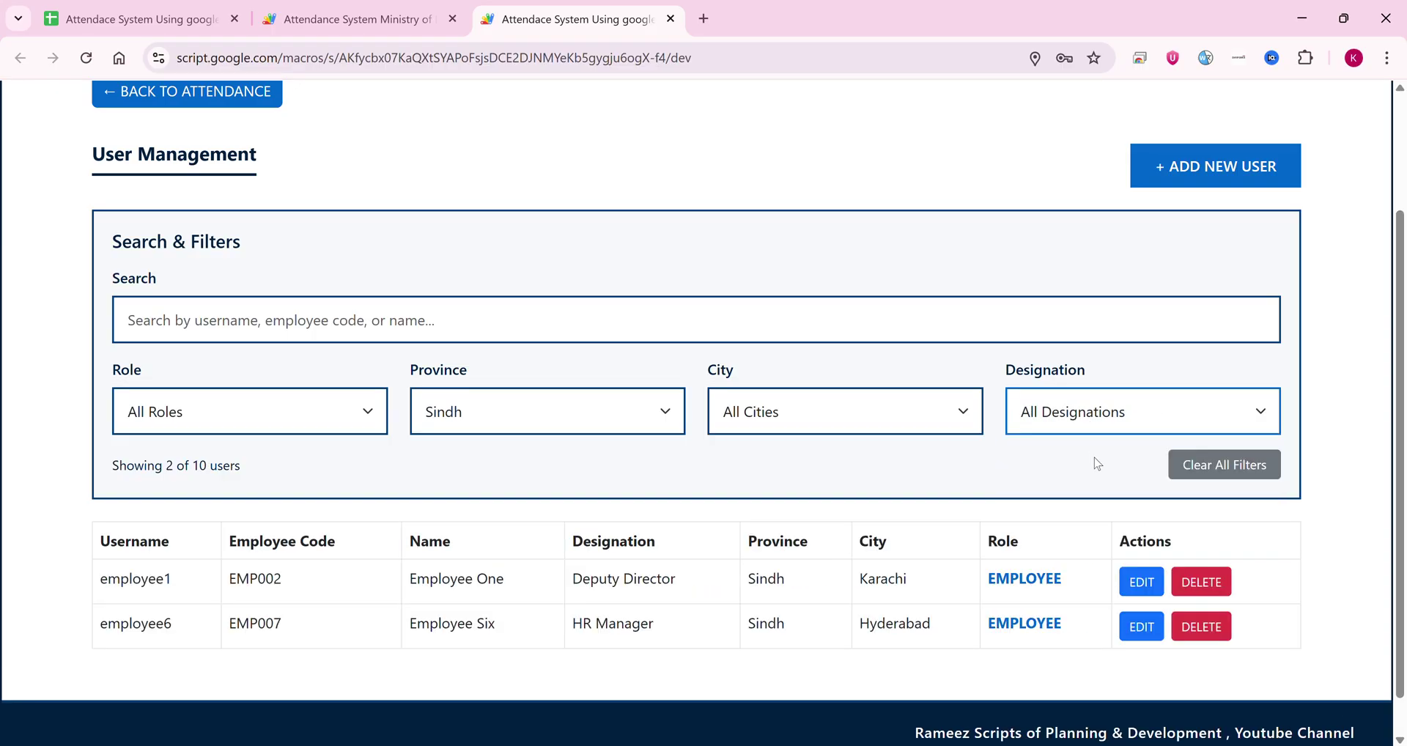
Edit employee1, append 1 to the name to make 'Employee One1', and update the user
click(1147, 580)
scroll(806, 455, down, 1)
scroll(806, 454, down, 1)
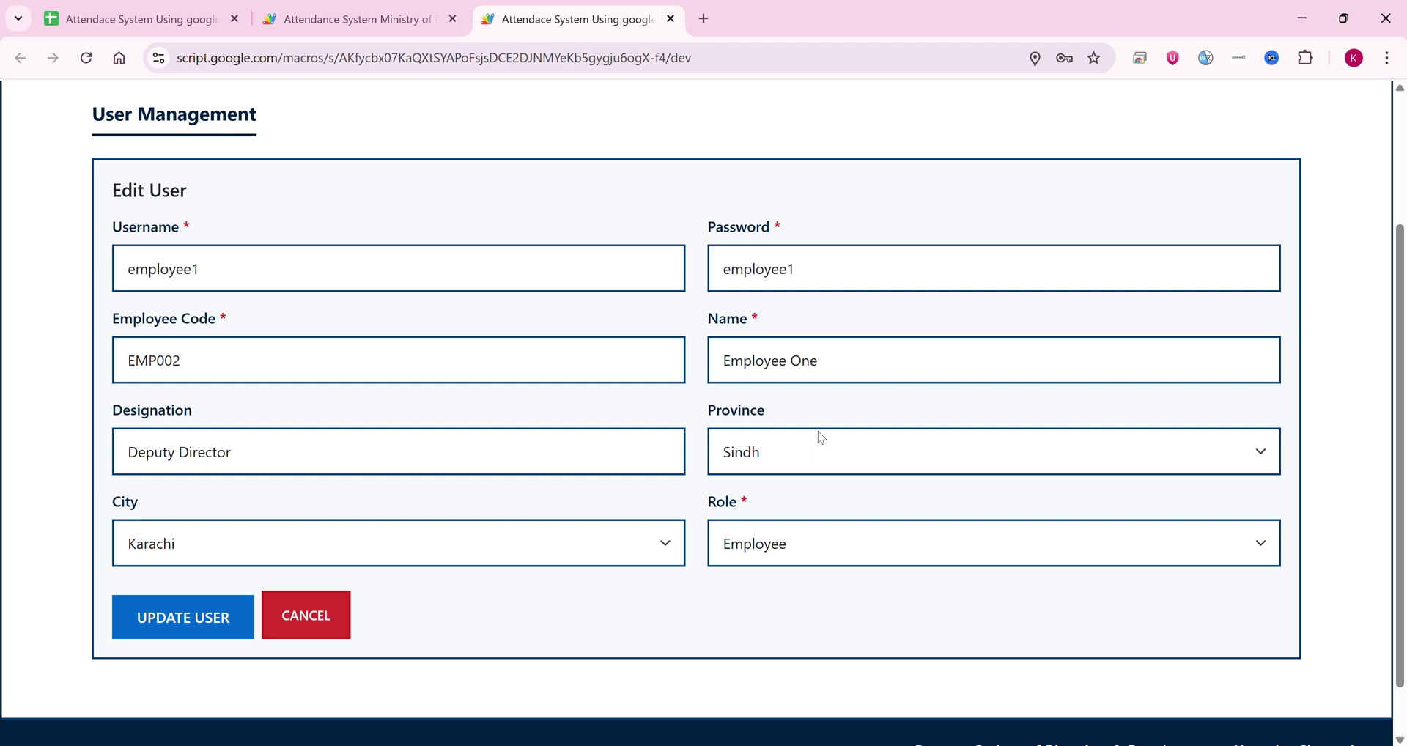
click(837, 361)
text(1)
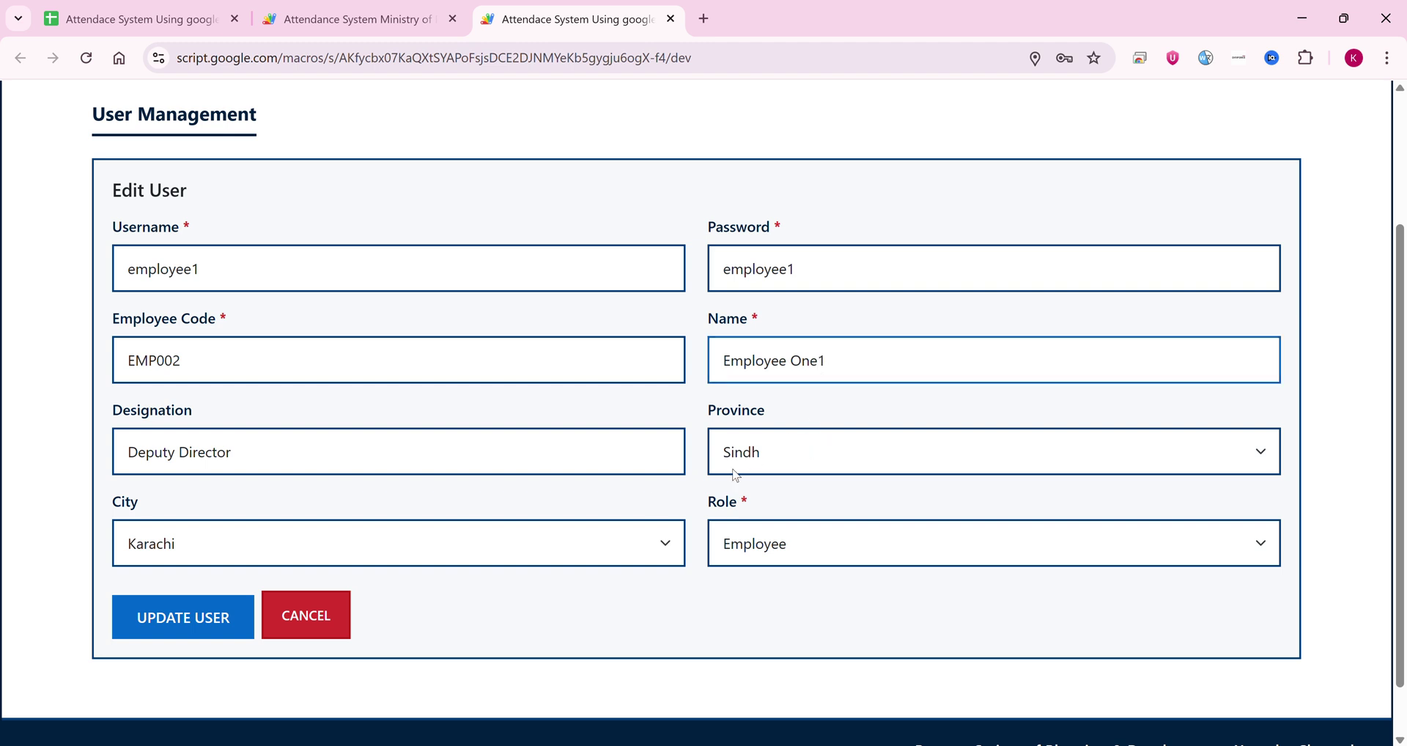
click(189, 620)
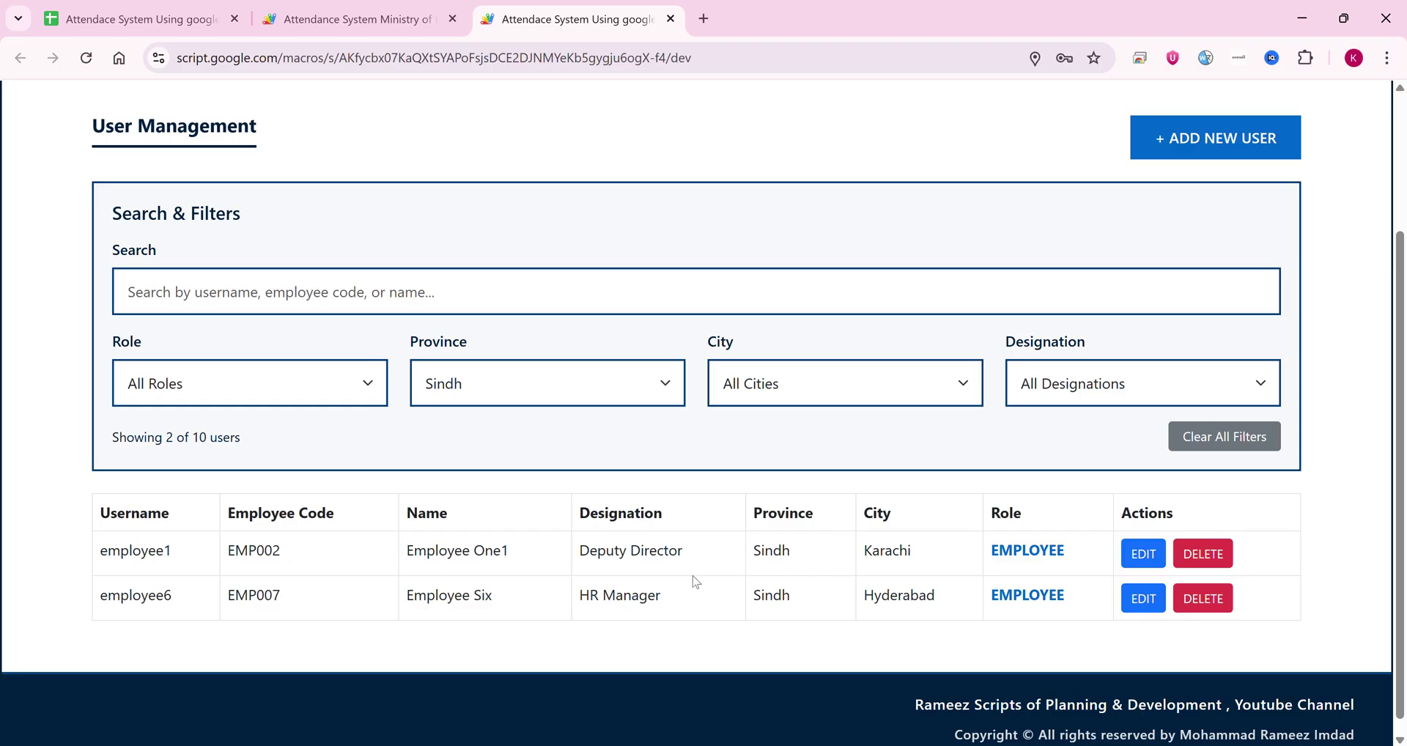
drag(517, 551, 415, 554)
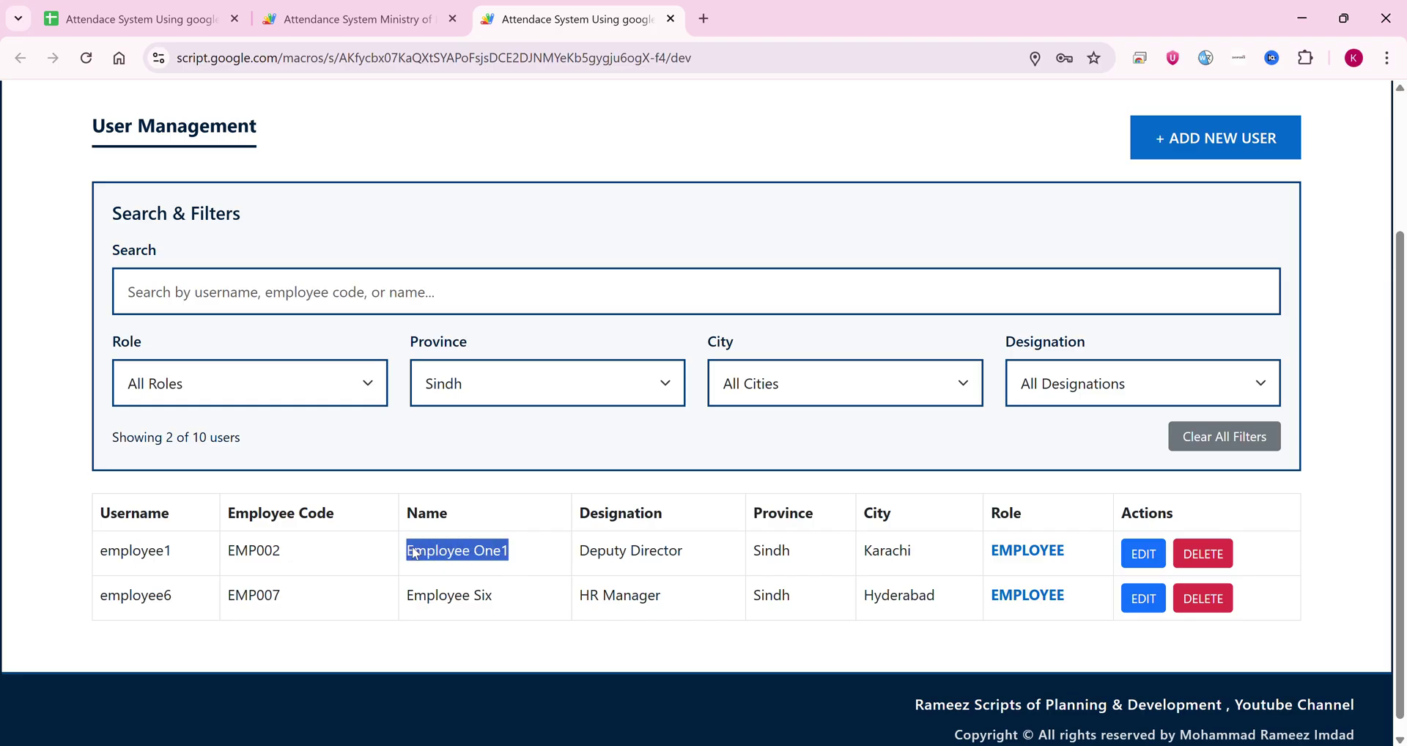
scroll(1200, 277, up, 3)
click(1187, 321)
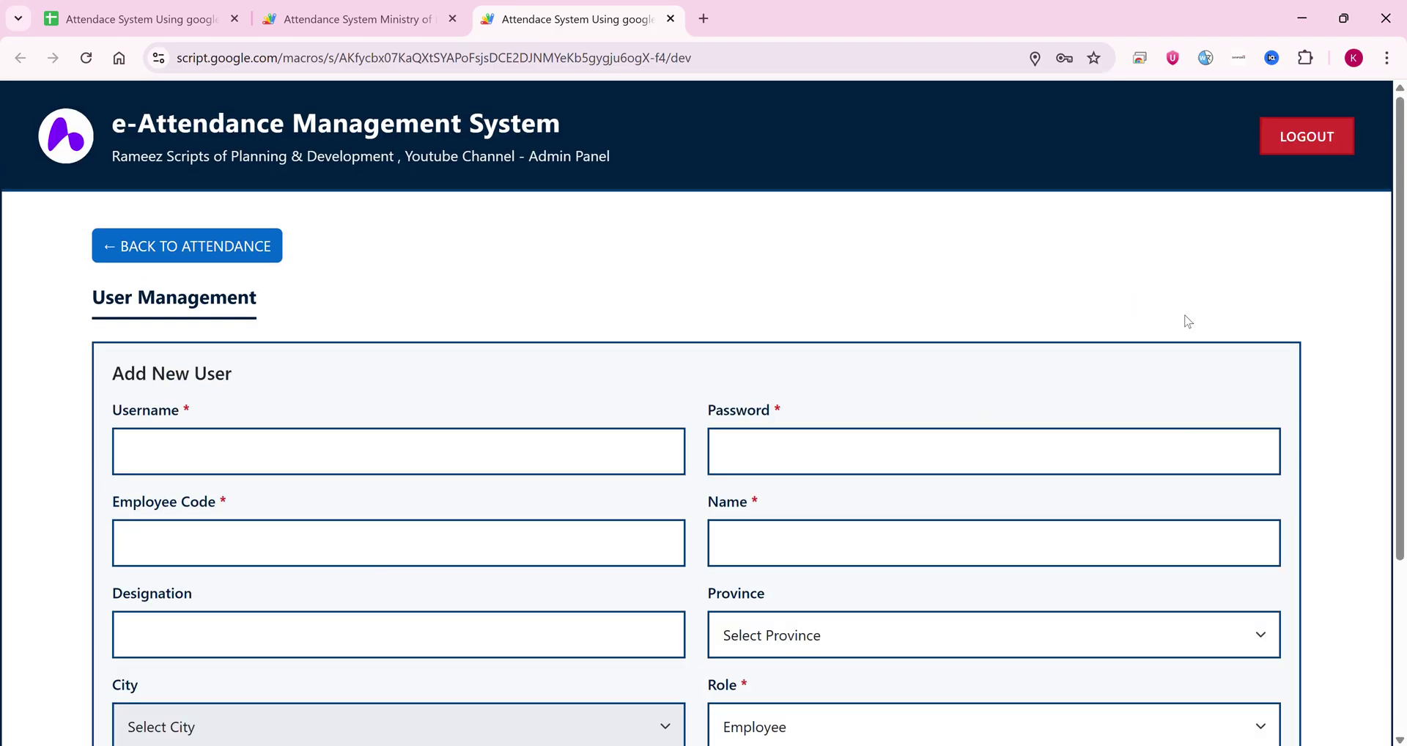
scroll(509, 371, down, 3)
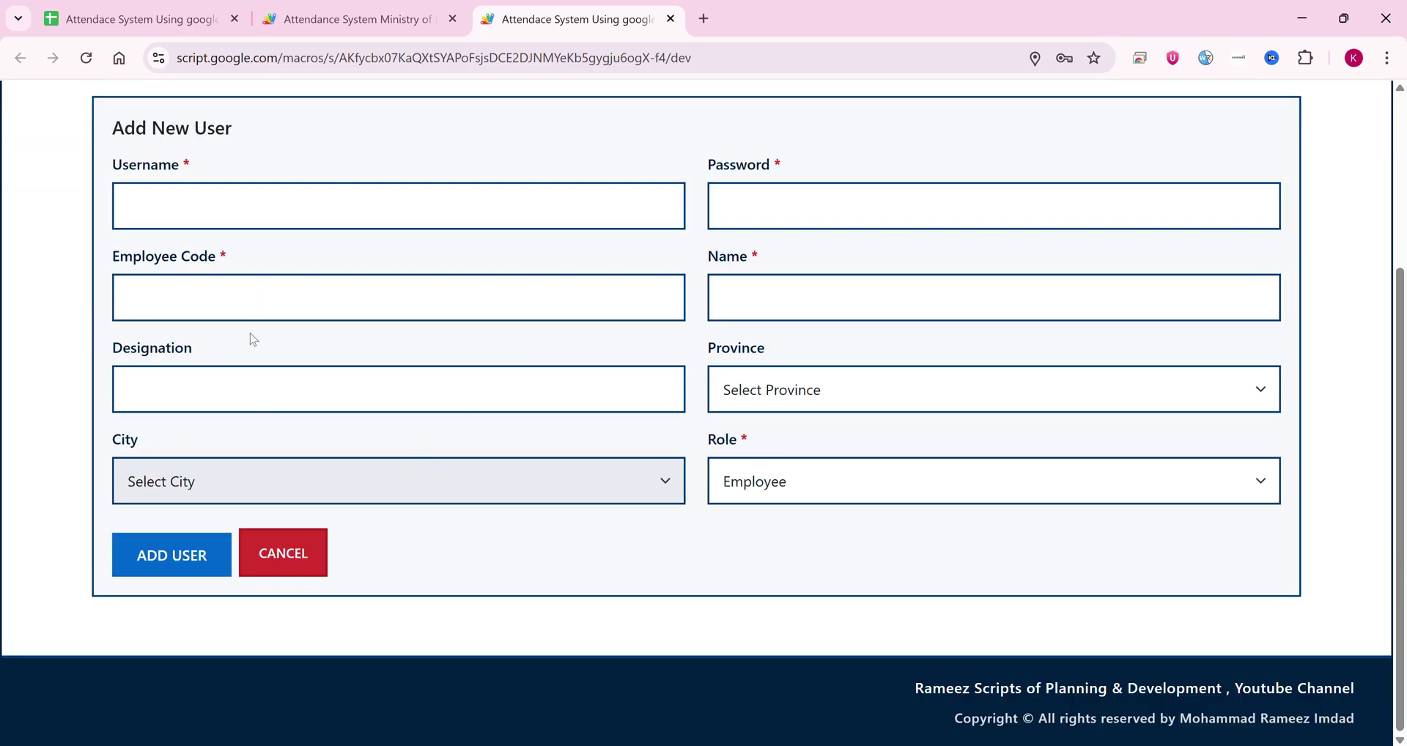
click(288, 553)
scroll(477, 464, up, 3)
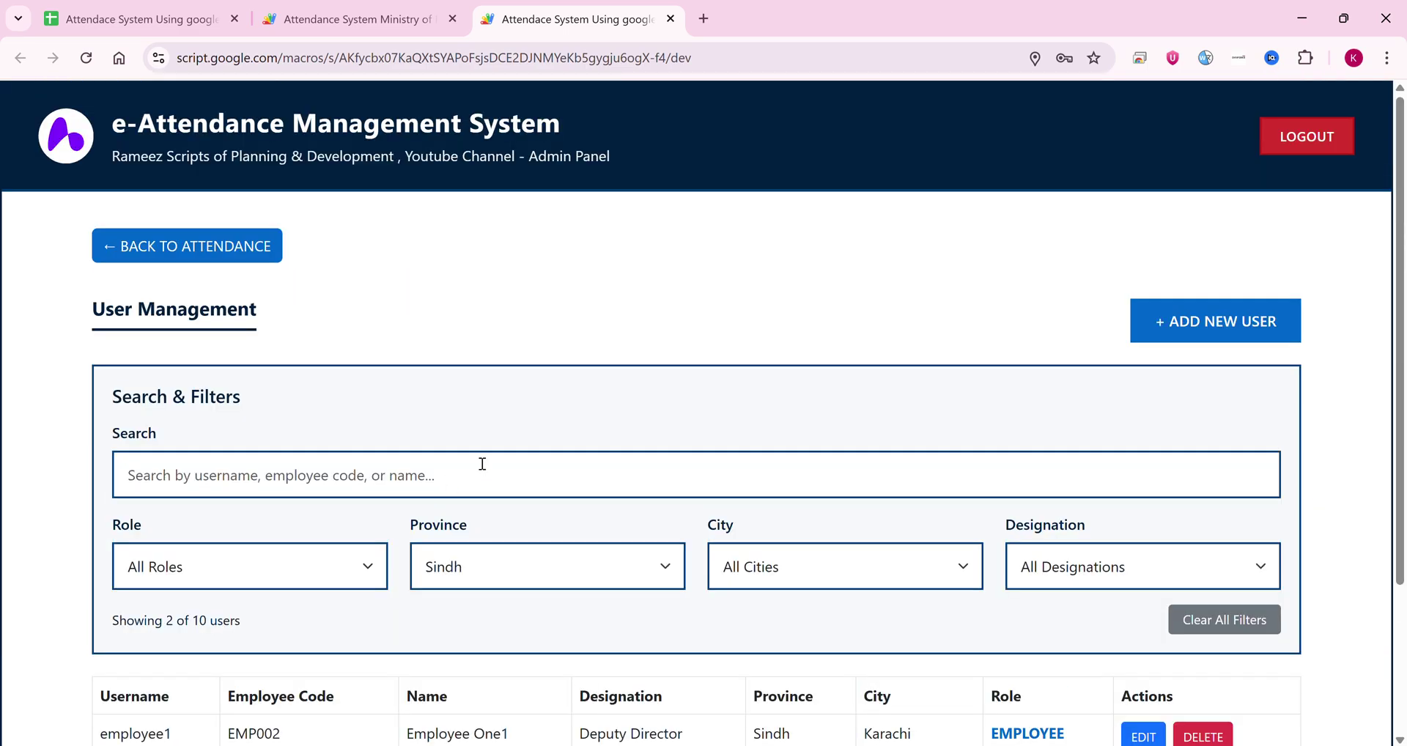
click(208, 248)
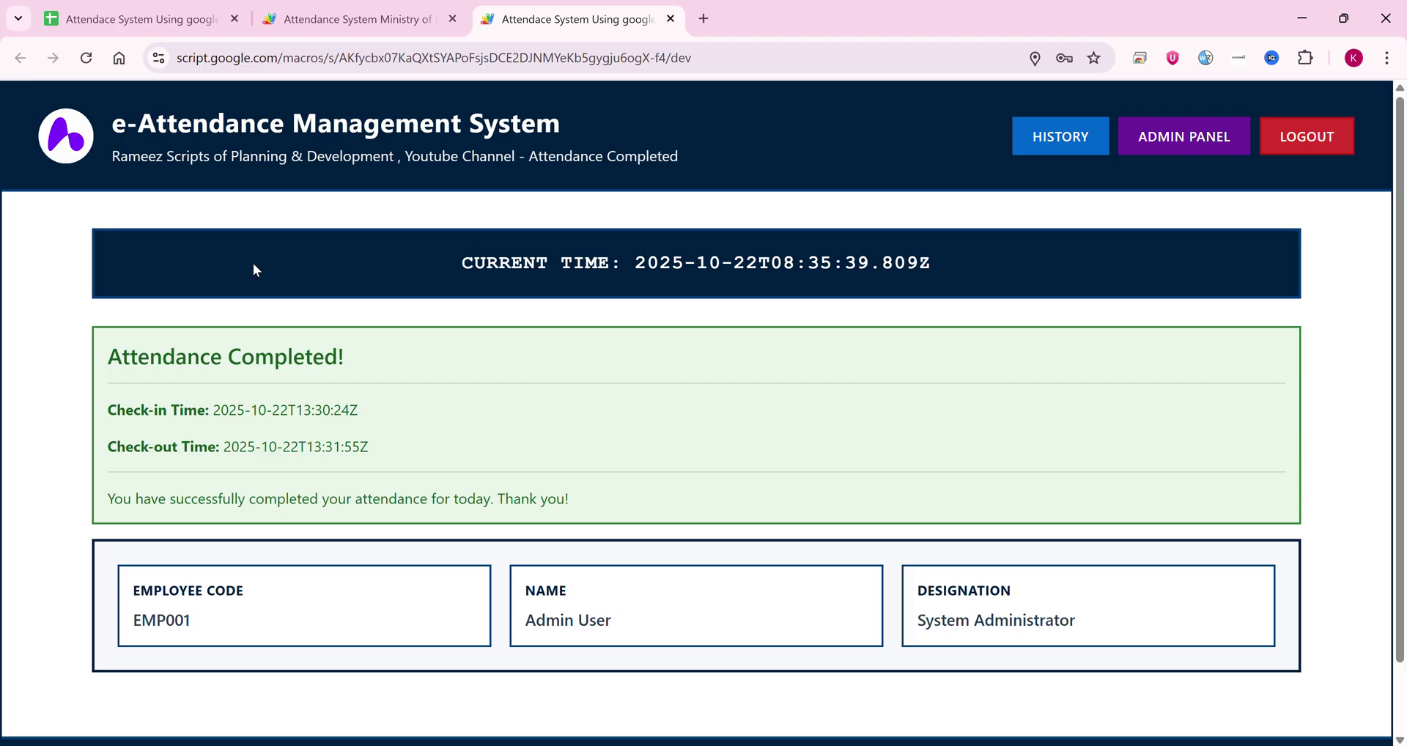
click(126, 22)
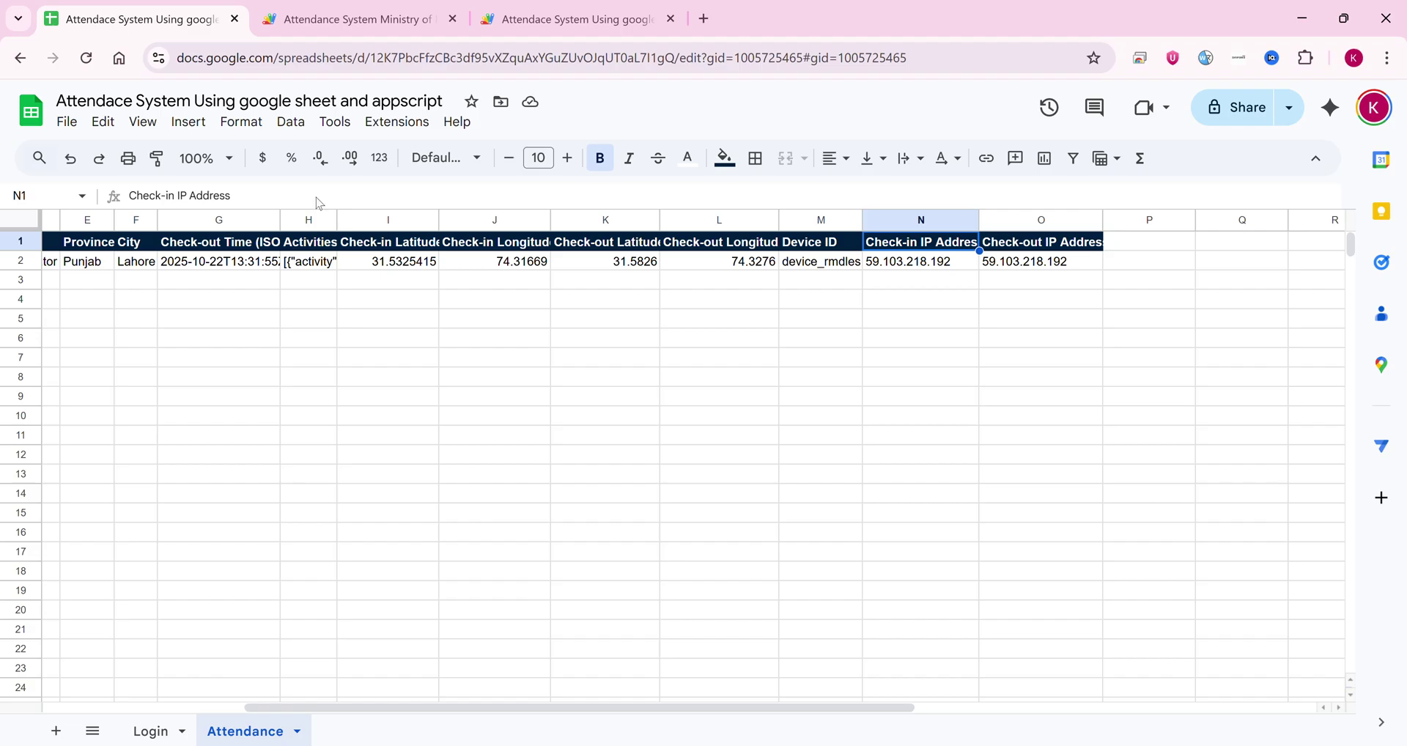
click(1026, 327)
click(942, 247)
click(953, 323)
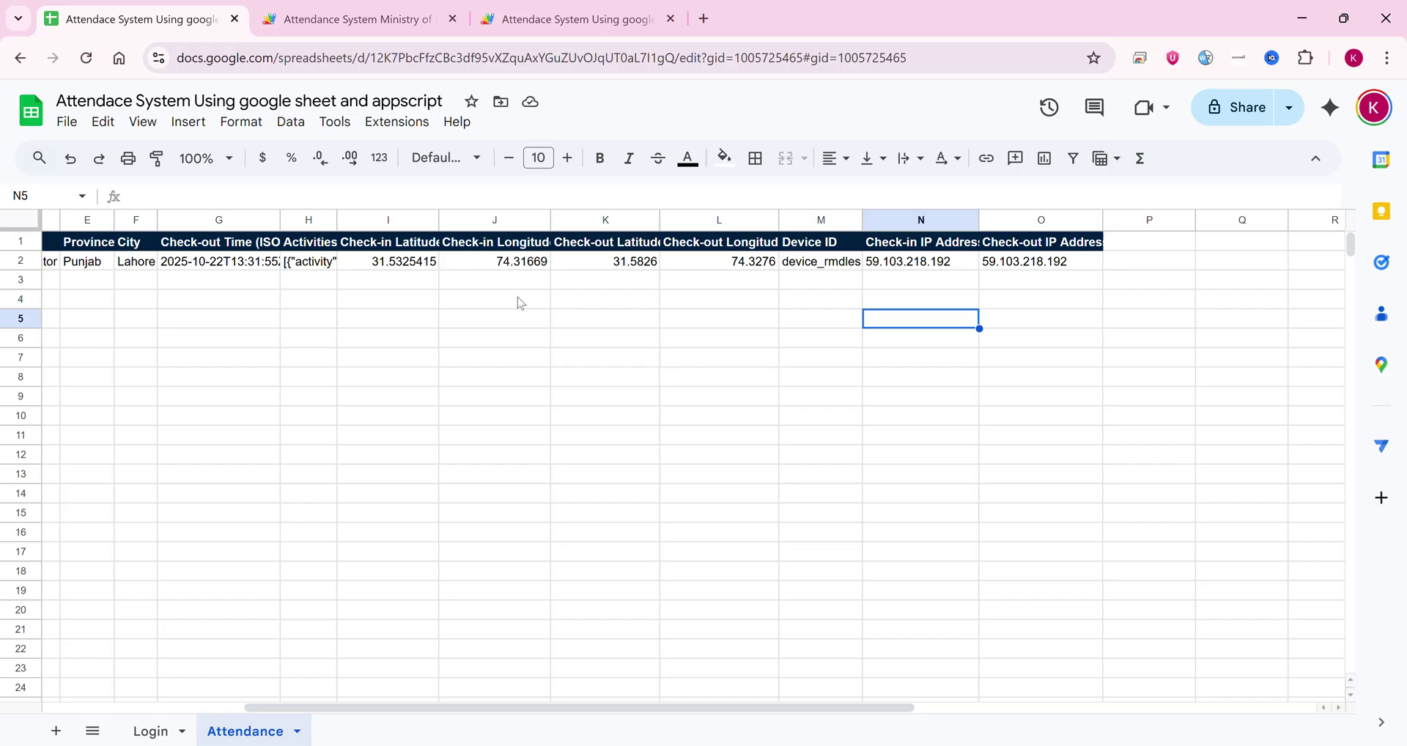
click(514, 26)
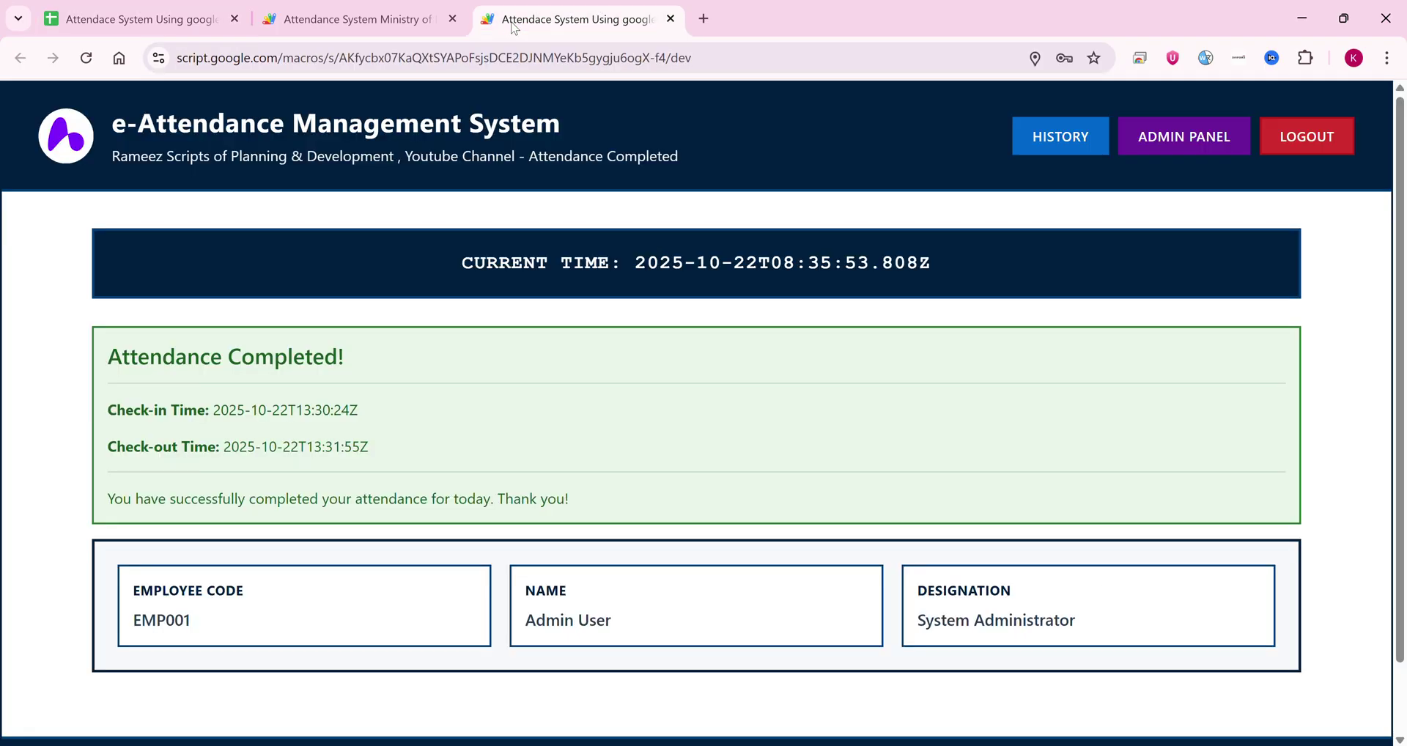